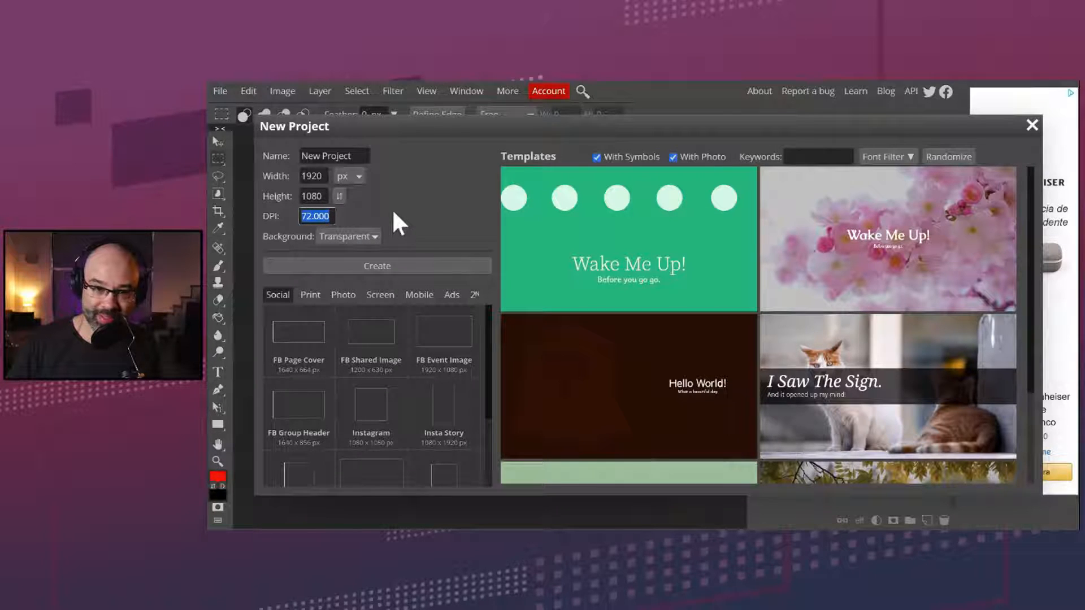
Create a blank transparent 1920 × 1080 document at 72 DPI
double_click(314, 176)
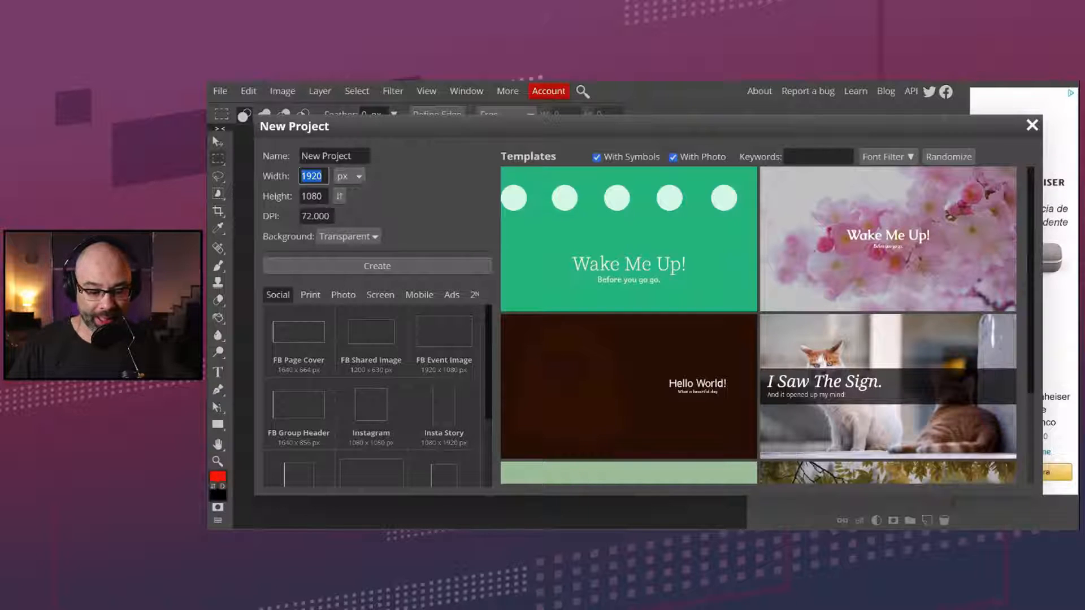
double_click(313, 196)
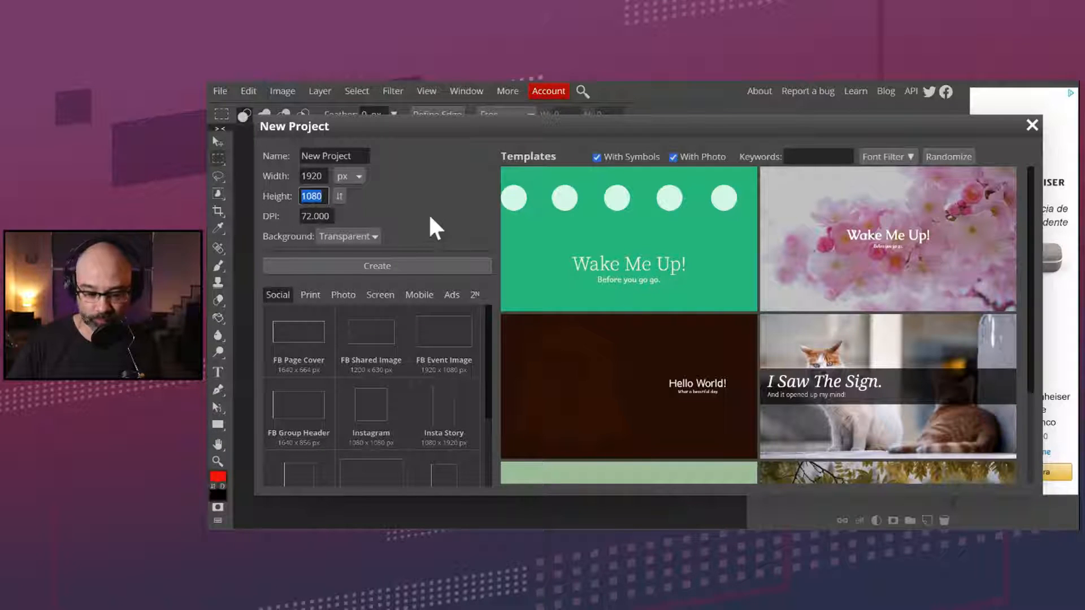
double_click(315, 176)
double_click(314, 196)
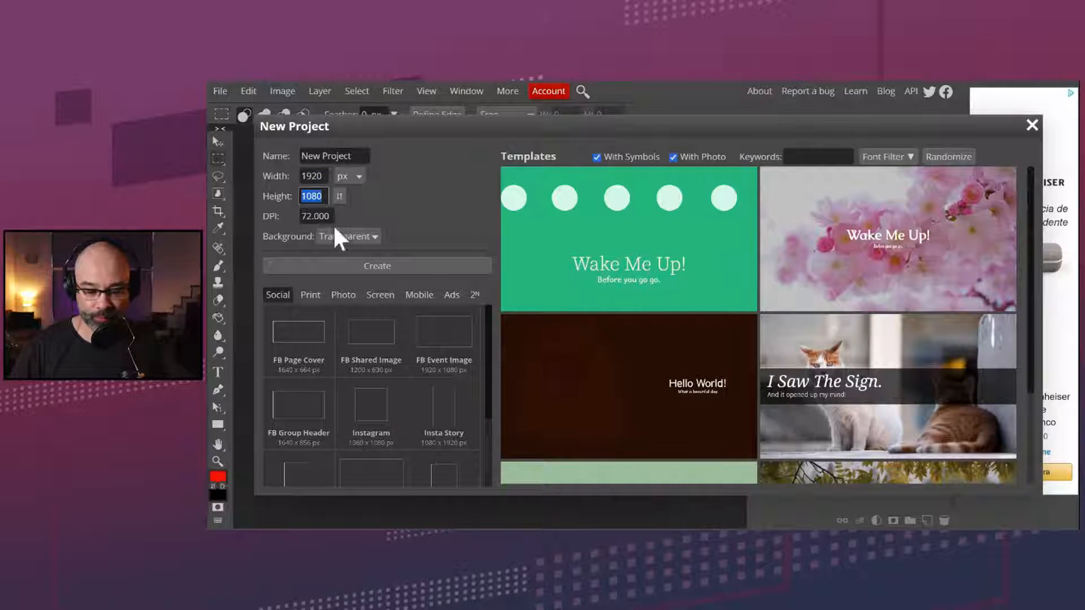
key("Tab")
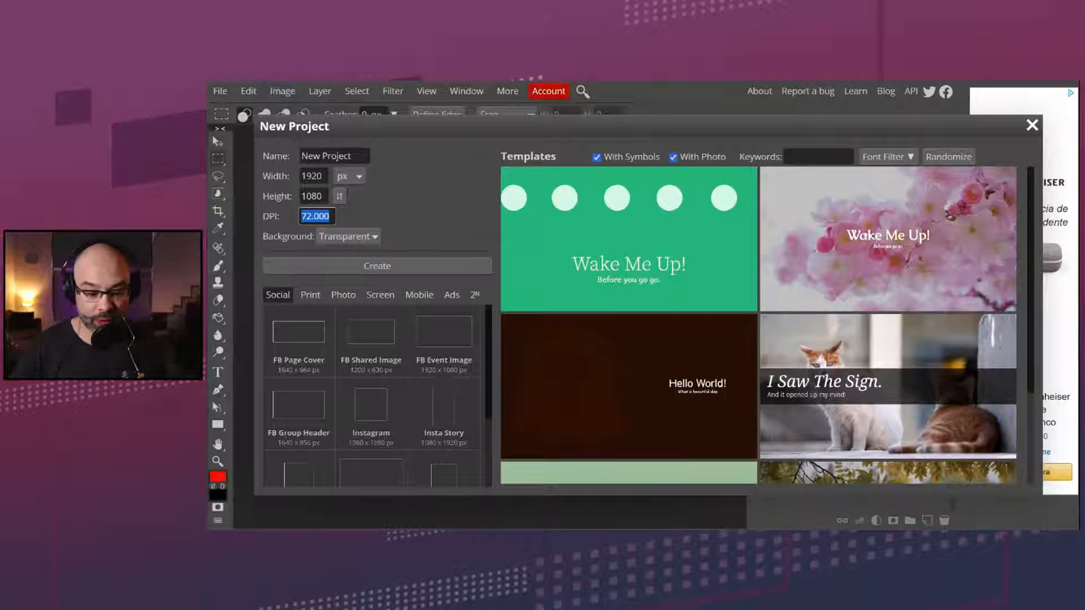
left_click(267, 240)
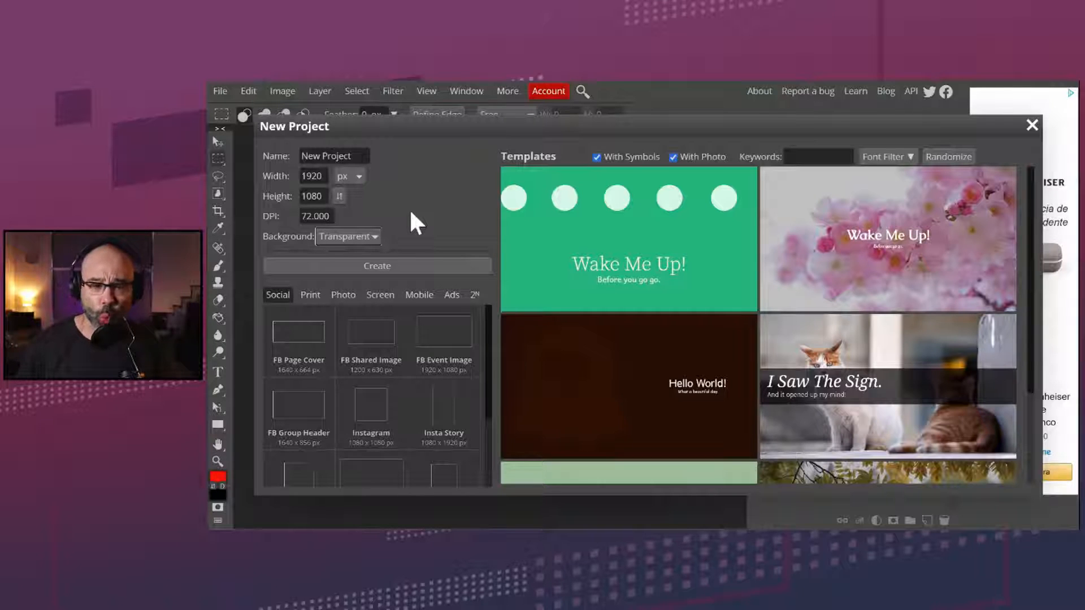
left_click(380, 264)
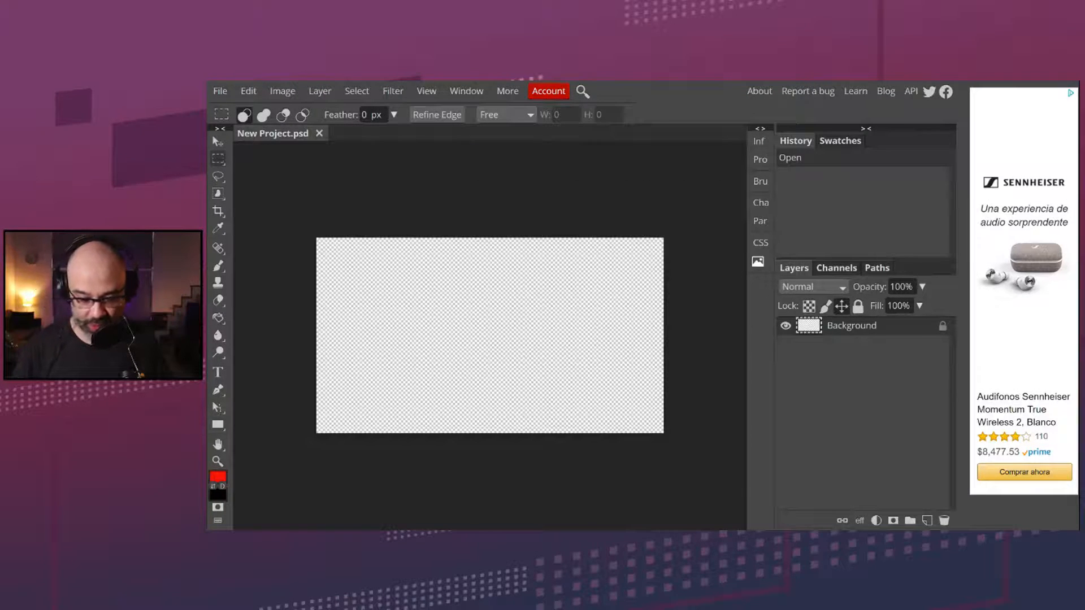
key("ctrl+plus")
key("ctrl+plus")
key("ctrl+plus")
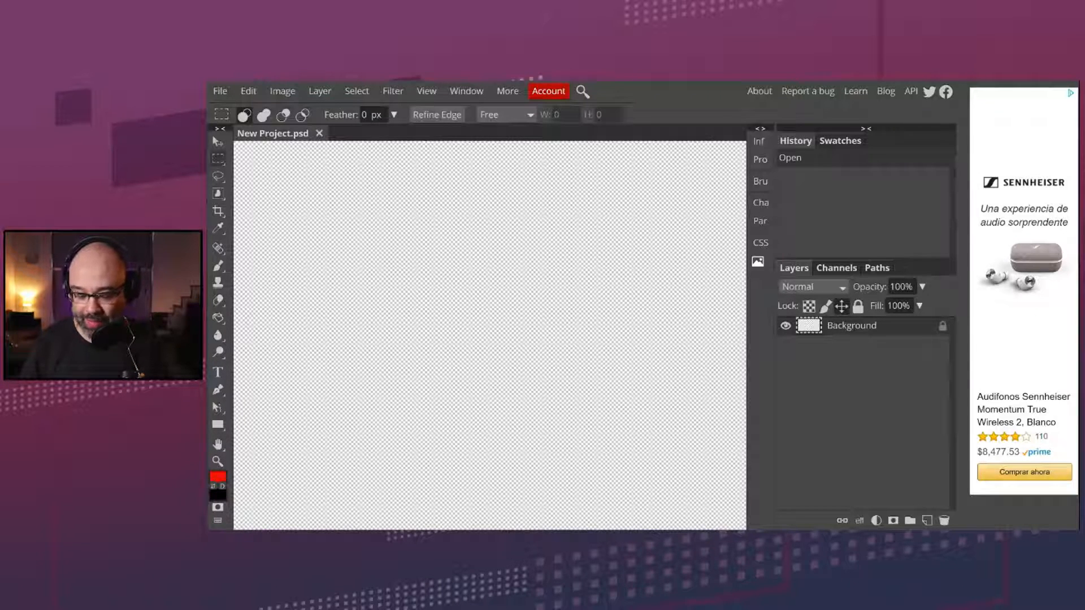
key("ctrl+minus")
key("ctrl+minus")
key("ctrl+minus")
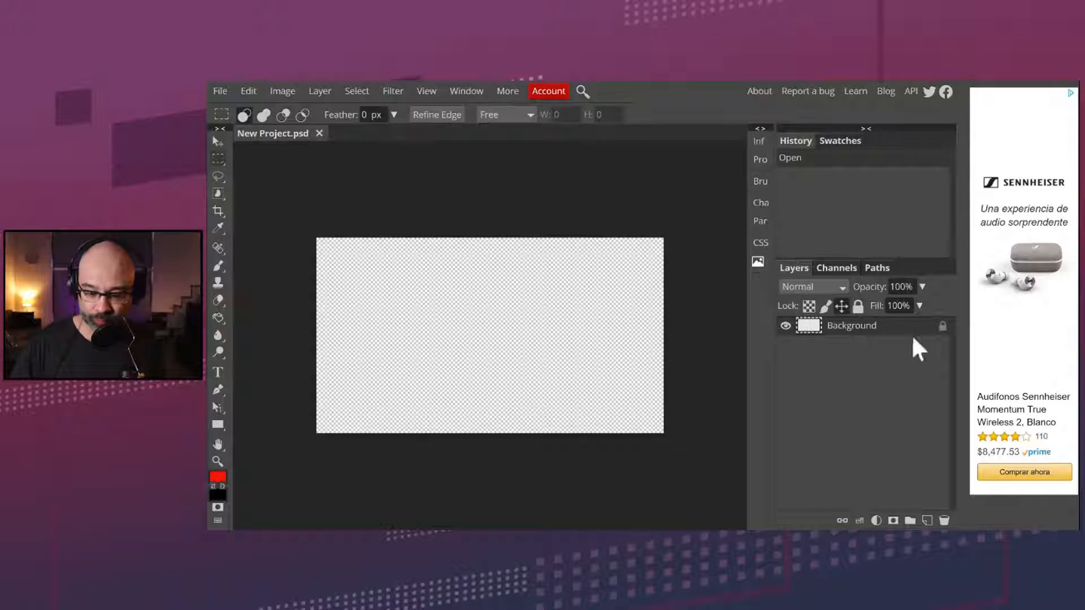
left_click(785, 326)
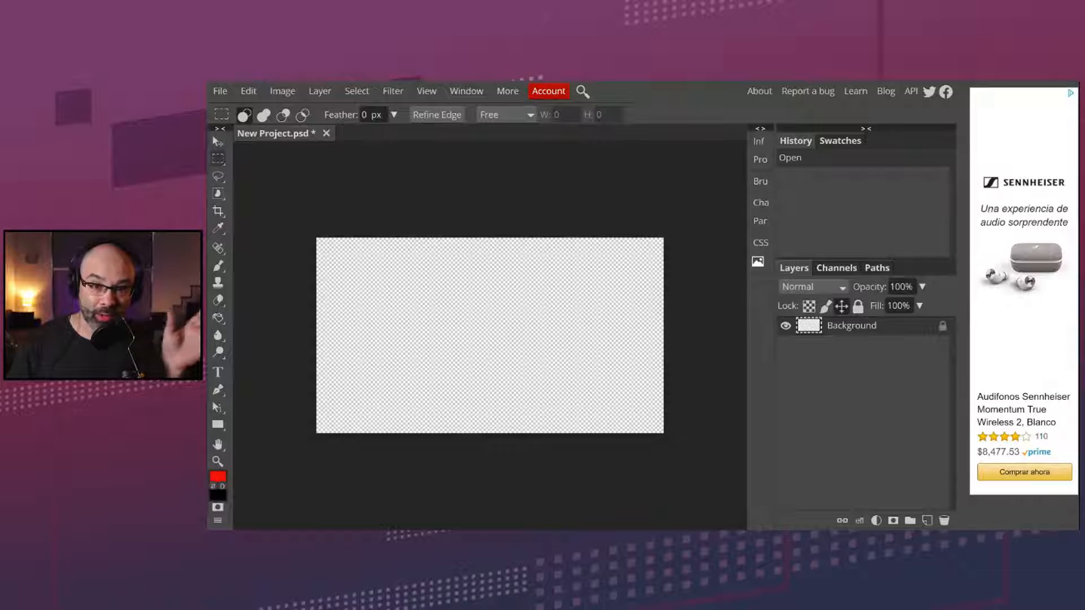
Add empty Layer 1 and select a long, thin rectangle at the canvas's lower left
left_click(926, 520)
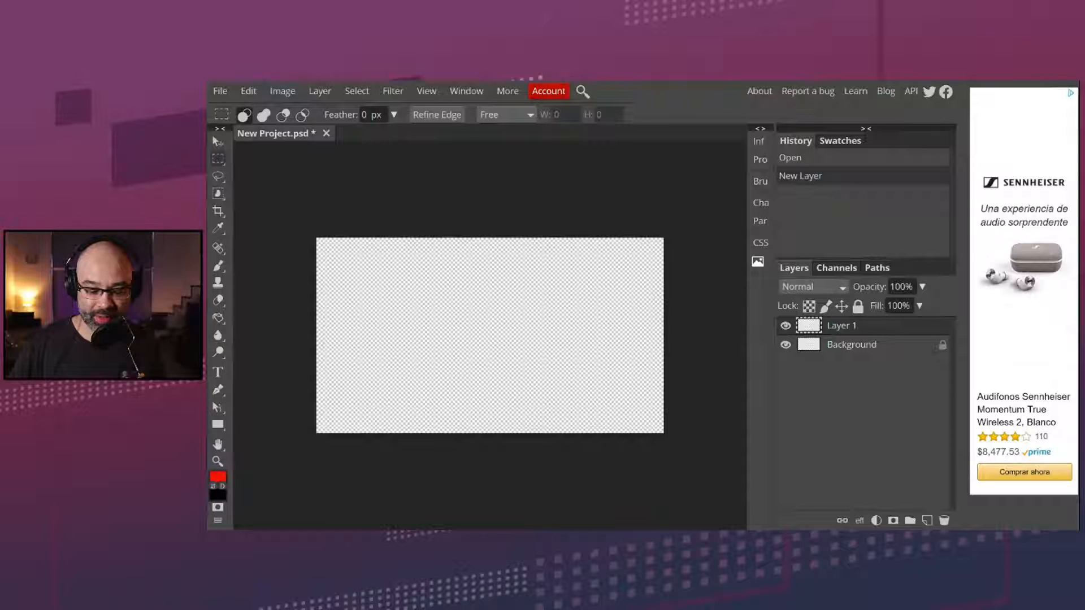
left_click_drag(314, 420, 448, 396)
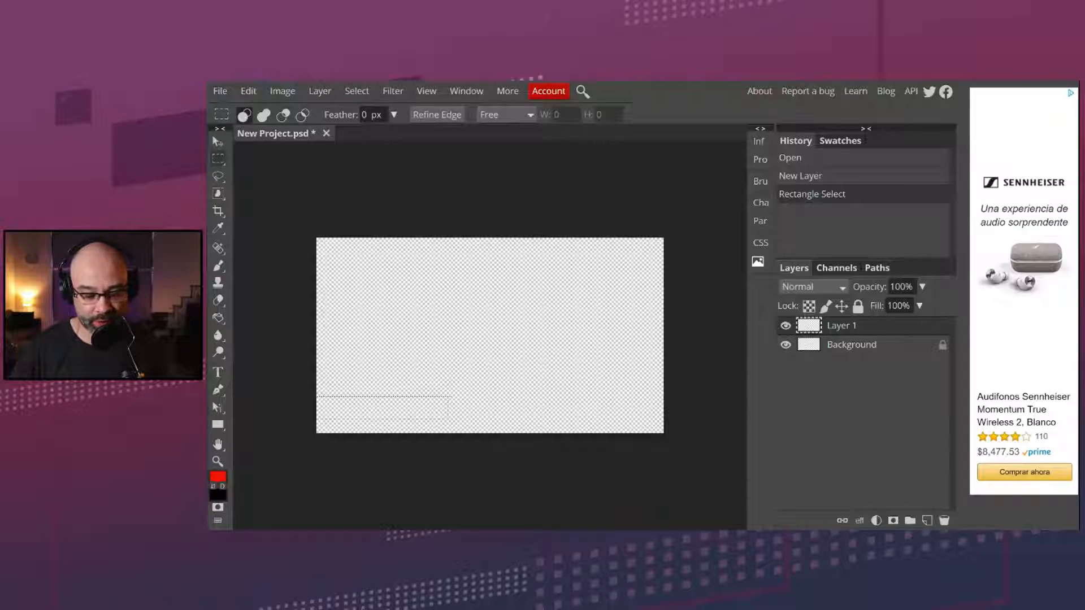
Switch to the Paint Bucket tool and set the foreground colour to a strong red
right_click(220, 320)
left_click(253, 322)
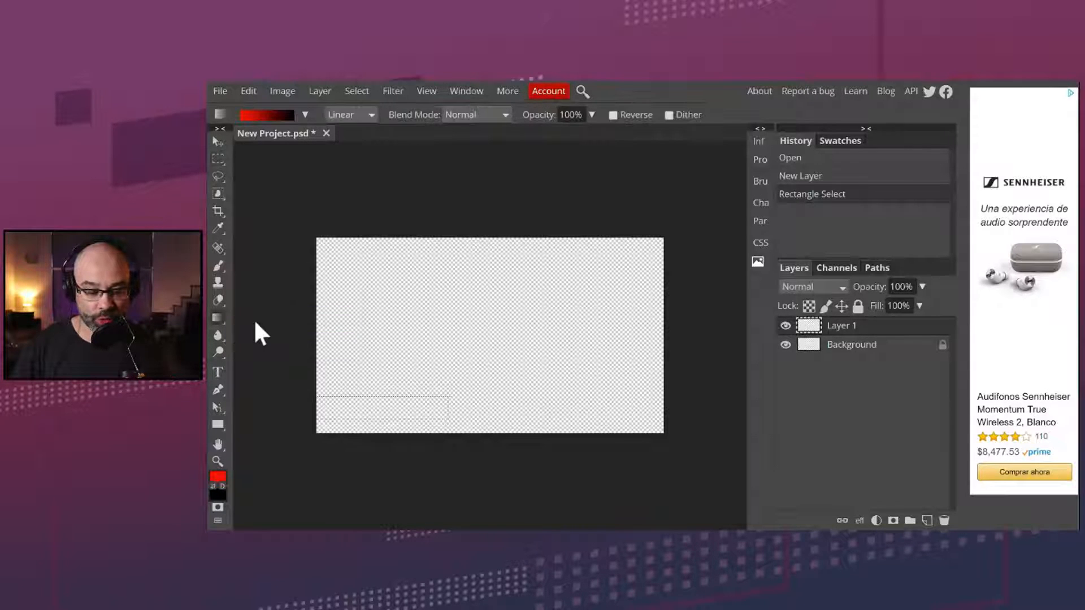
right_click(222, 318)
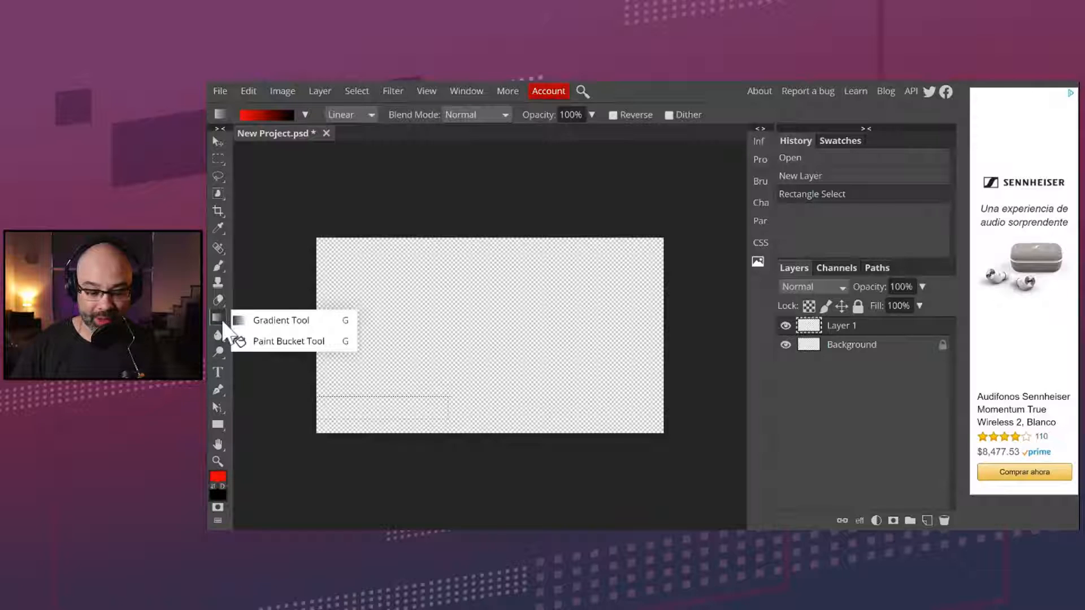
left_click(274, 342)
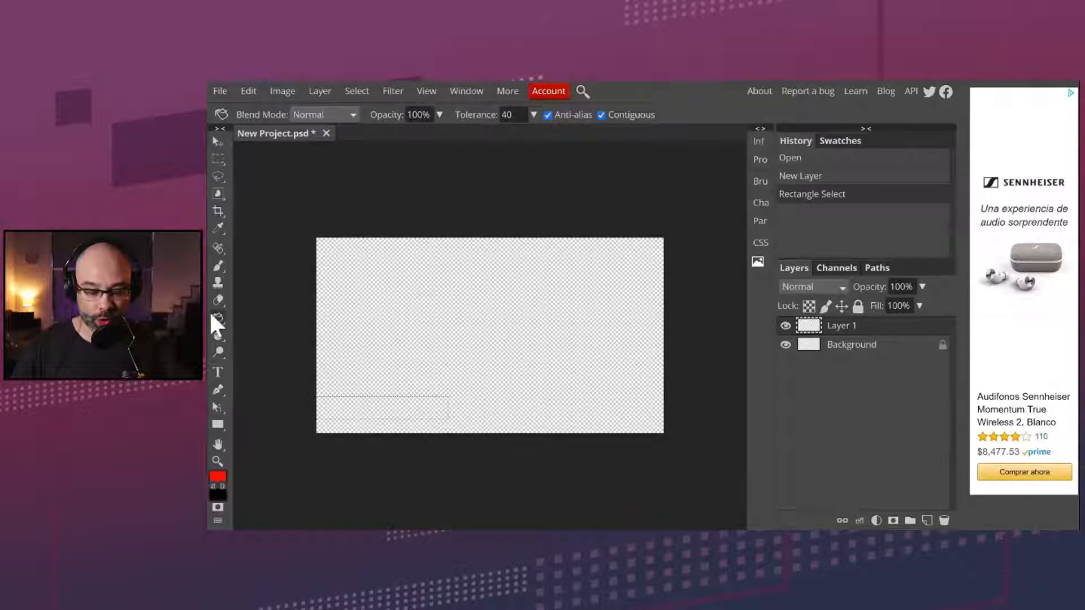
left_click(219, 478)
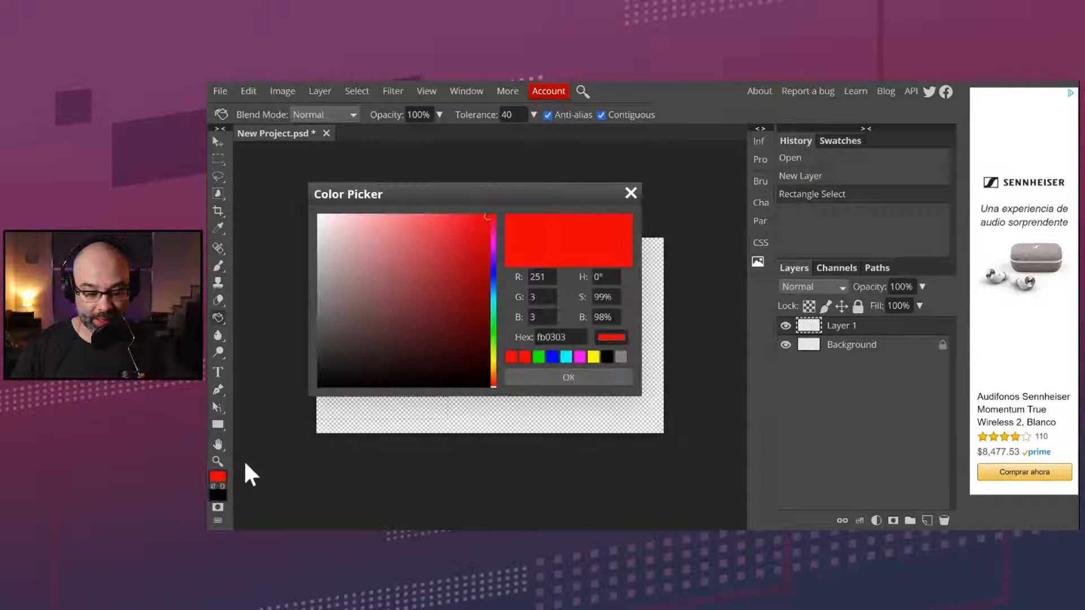
mouse_move(359, 223)
left_mouse_down()
mouse_move(386, 259)
mouse_move(365, 323)
mouse_move(425, 250)
mouse_move(487, 216)
left_mouse_up()
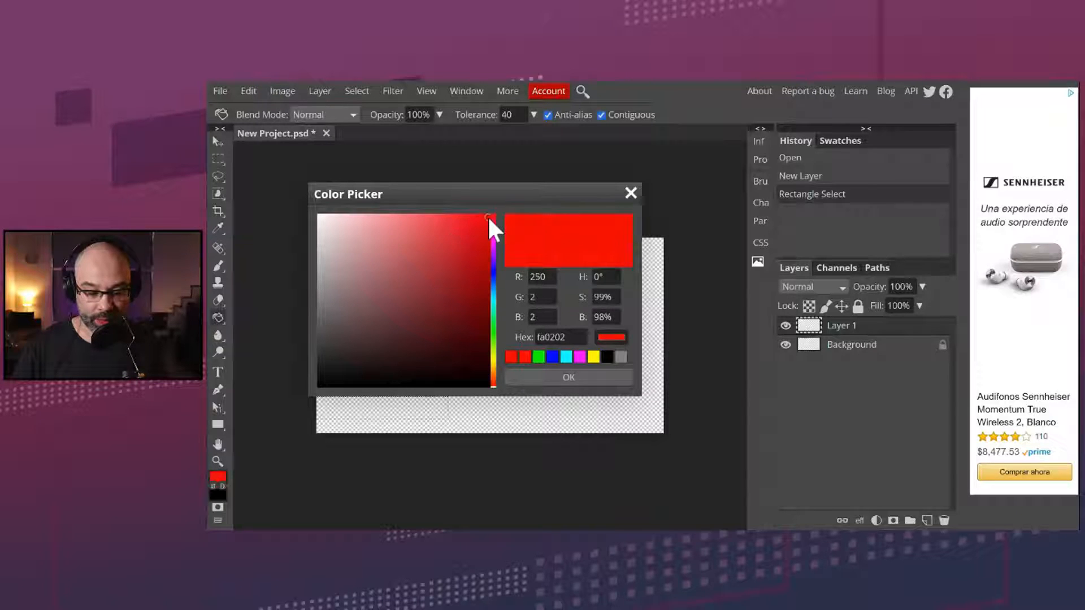
left_click(588, 379)
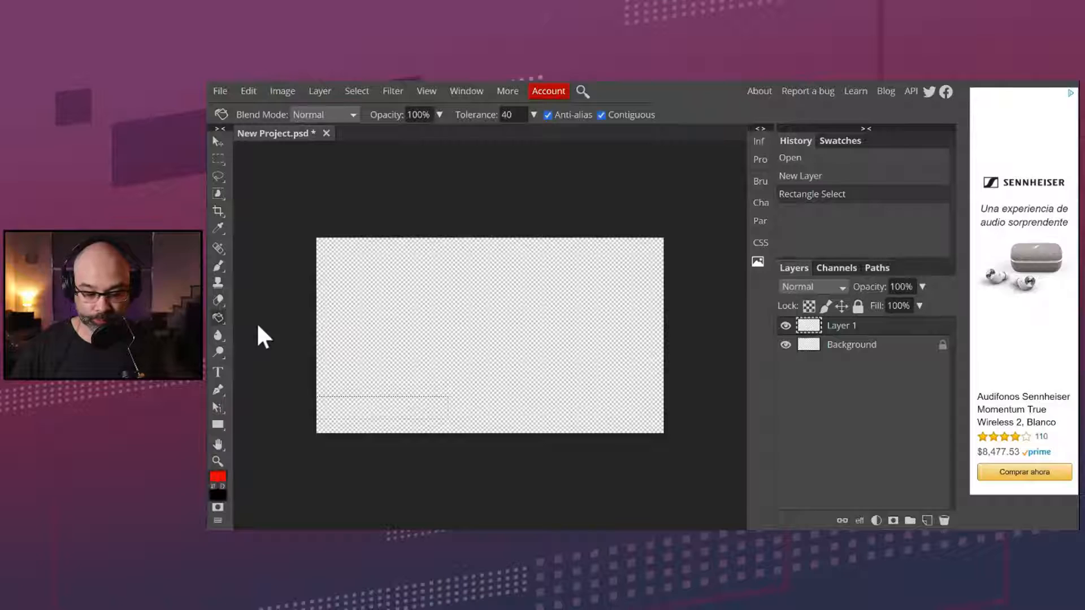
Fill the selected bar with red and clear the selection
left_click(377, 419)
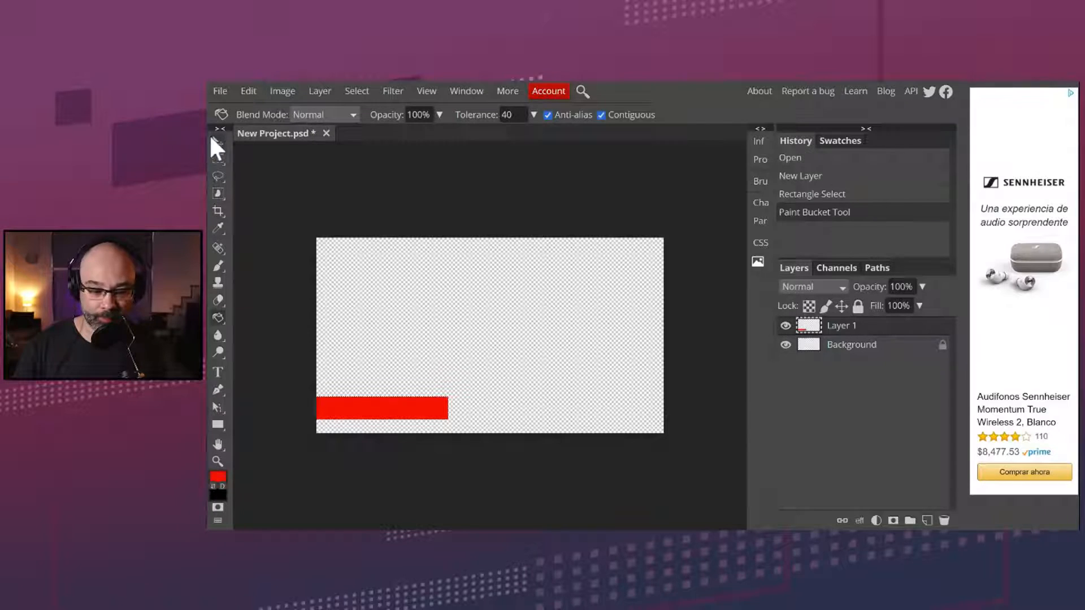
left_click(225, 162)
key("ctrl+d")
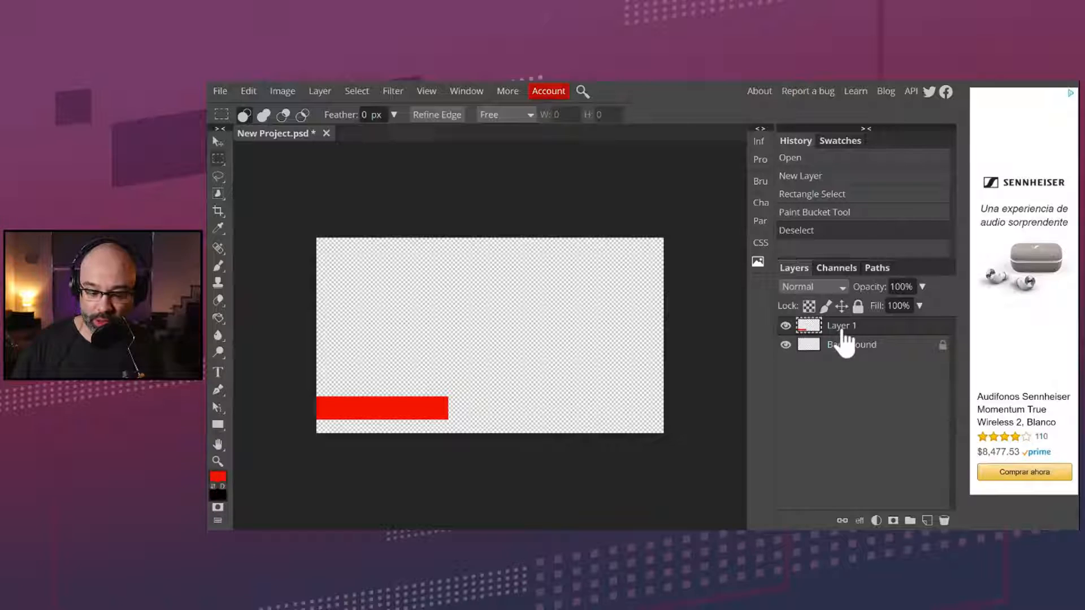
Check Layer 1's red bar by toggling its visibility, then duplicate it as Layer 1 copy
left_click(785, 326)
left_click(785, 326)
left_click(785, 326)
left_click(785, 326)
left_click(785, 326)
left_click(785, 326)
left_click(785, 326)
left_click(786, 326)
left_click(785, 326)
left_click(786, 326)
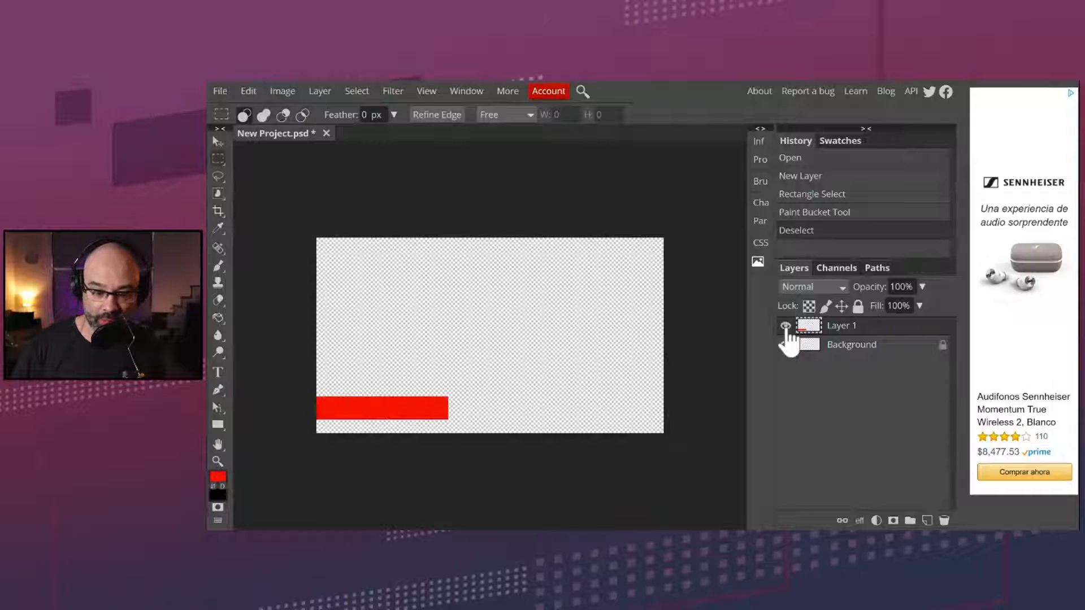
right_click(835, 339)
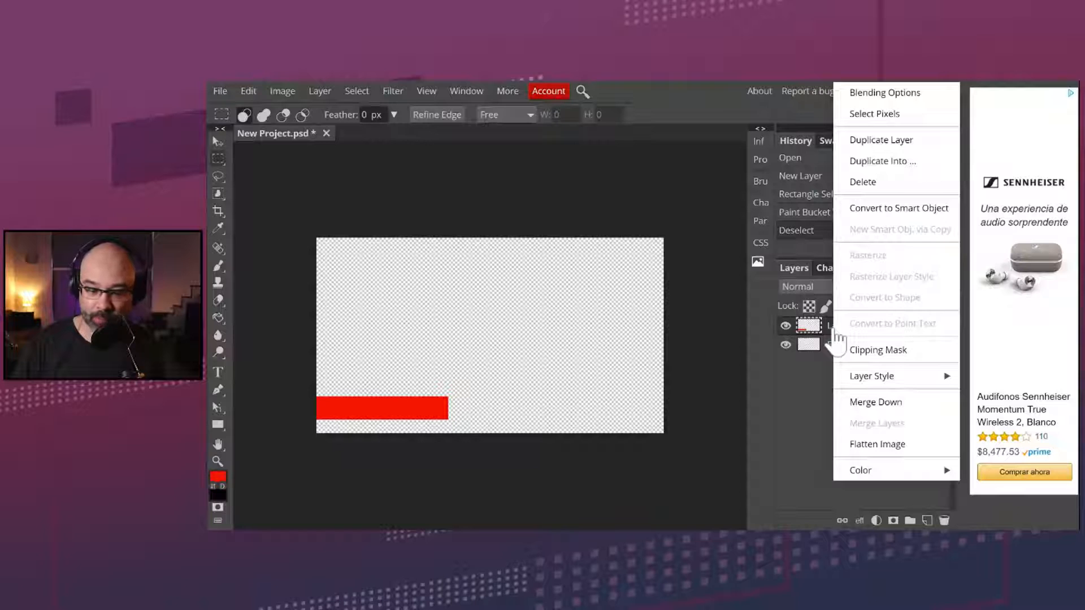
left_click(906, 145)
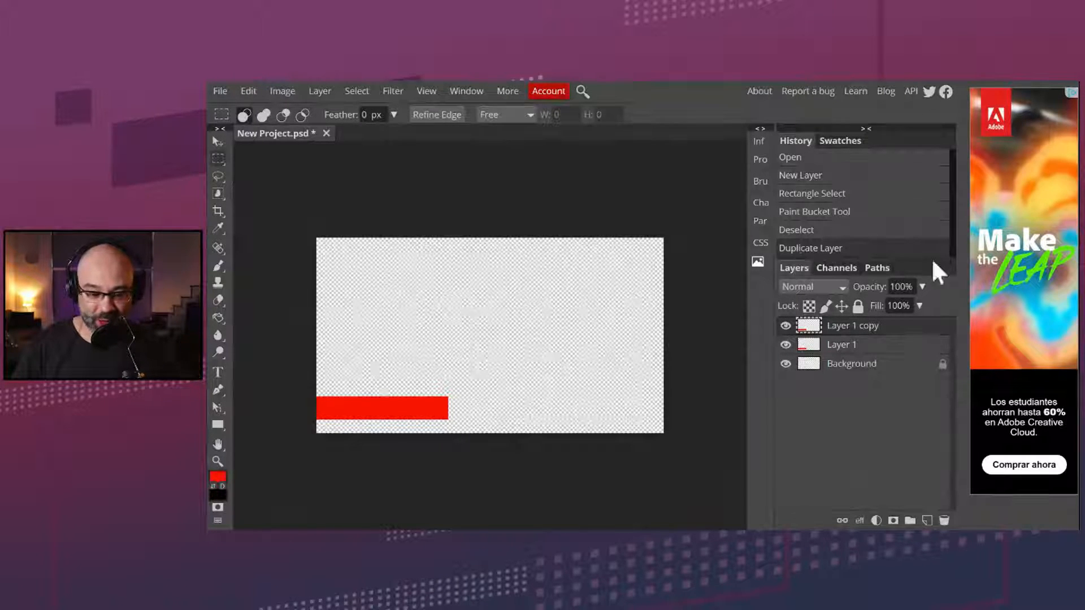
Nudge the copied red bar upward seven times until it sits above the original
left_click(216, 141)
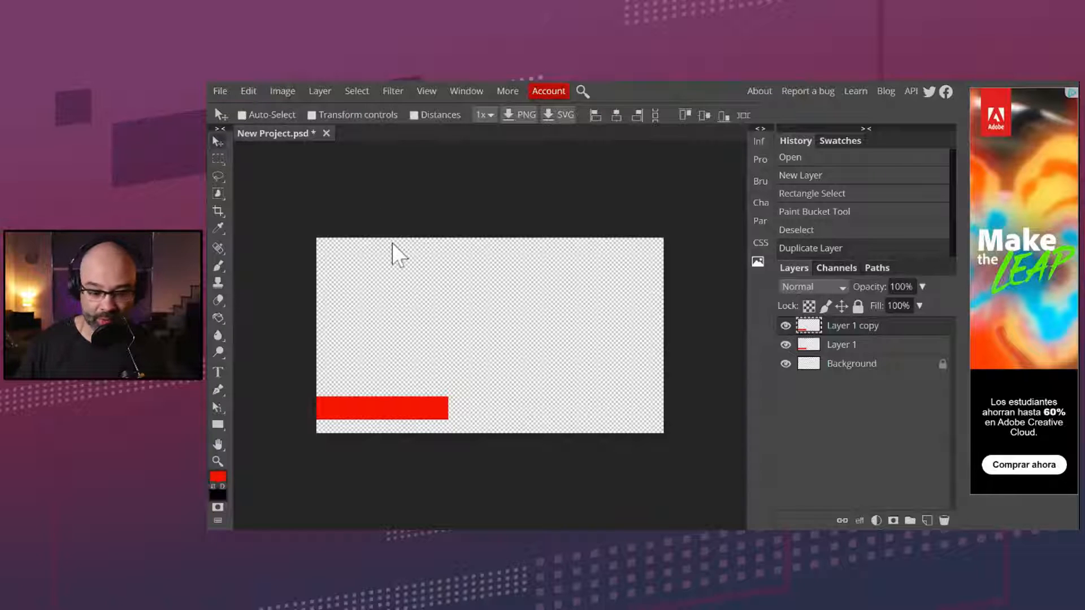
key("Up")
key("Up")
key("Up")
key("Up")
key("Up")
key("Up")
key("Up")
key("Up")
key("Up")
key("Up")
key("Up")
key("Up")
key("Up")
key("Up")
key("Up")
key("Up")
key("Up")
key("Up")
key("Up")
key("Up")
key("Up")
key("Up")
key("Up")
key("Up")
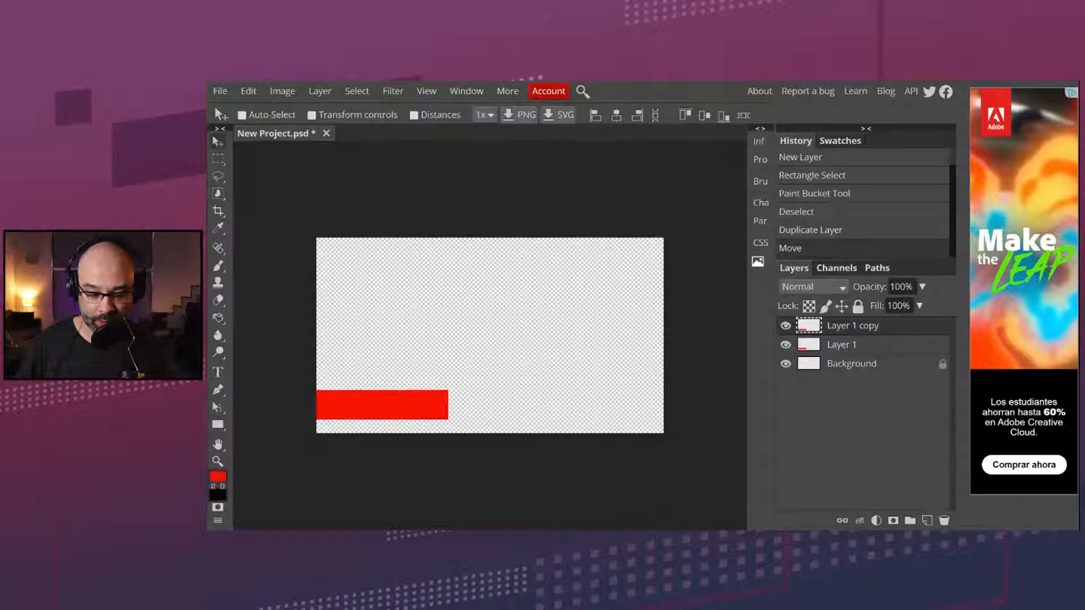
key("Up")
key("Up")
key("Up")
key("Up")
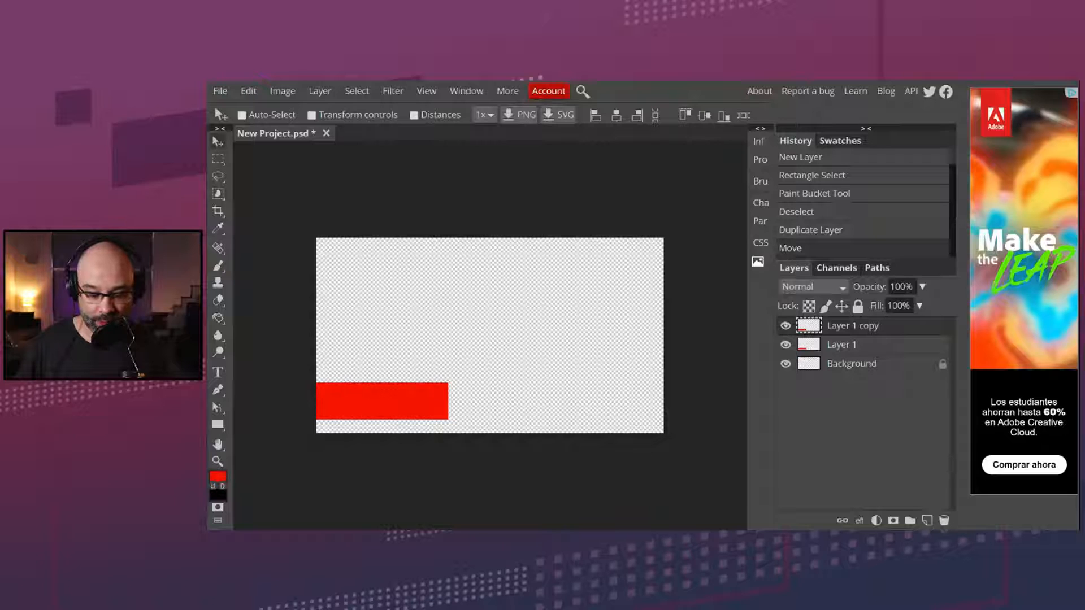
key("Up")
key("Up")
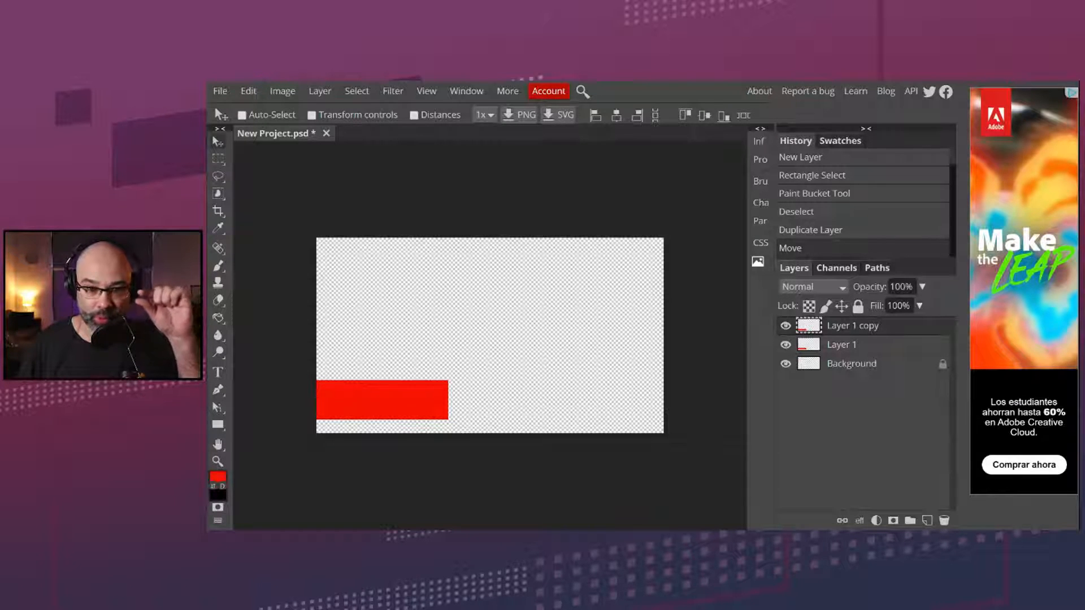
key("Up")
key("Up")
key("Up")
key("Up")
key("Up")
key("Up")
key("Up")
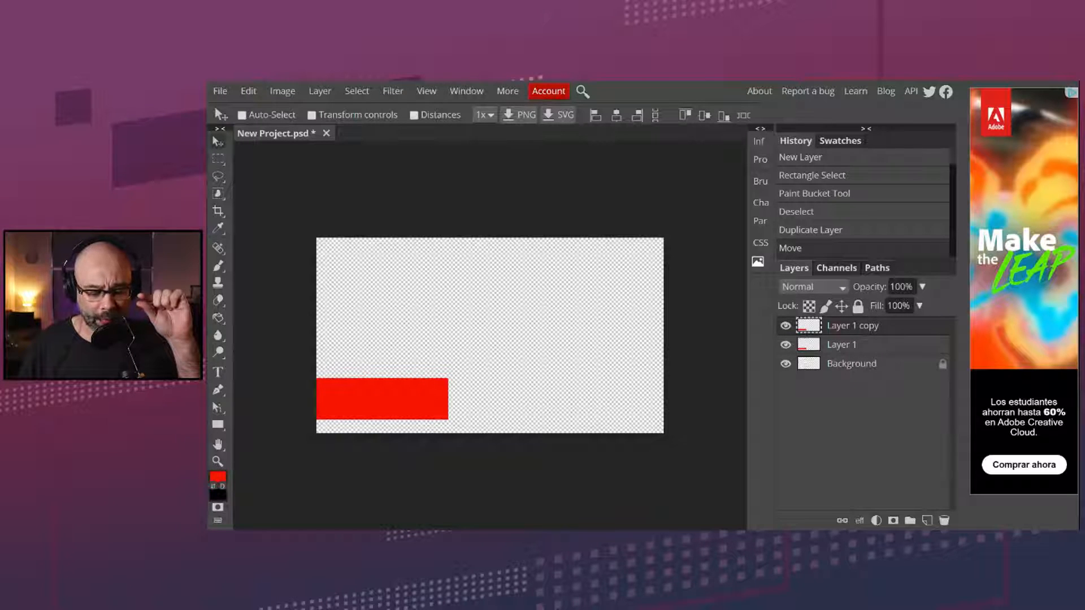
key("Up")
key("Up")
key("Up")
key("Up")
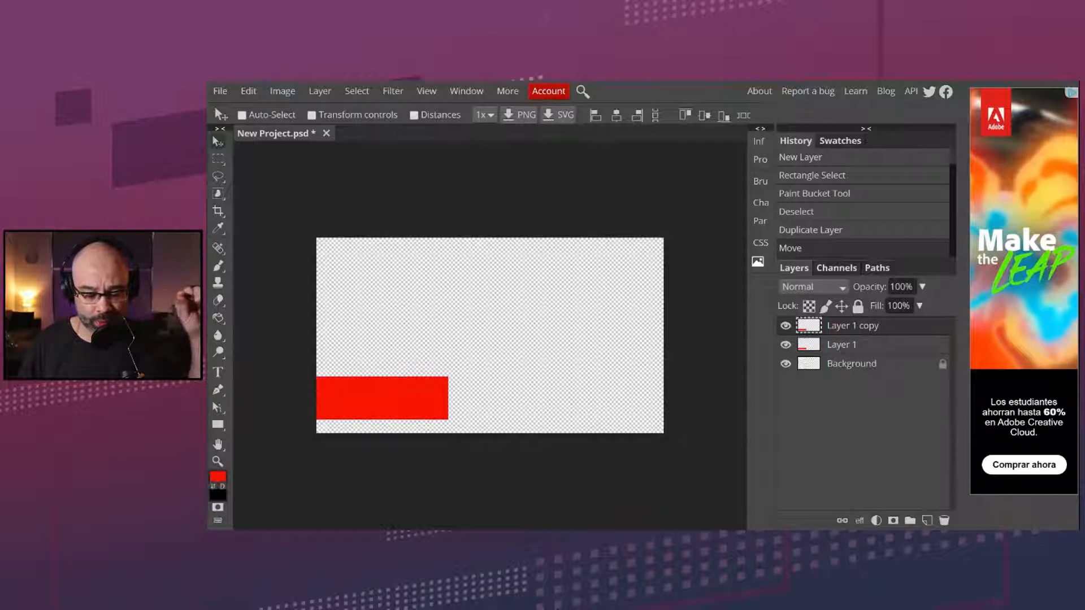
key("Up")
key("Up")
key("Up")
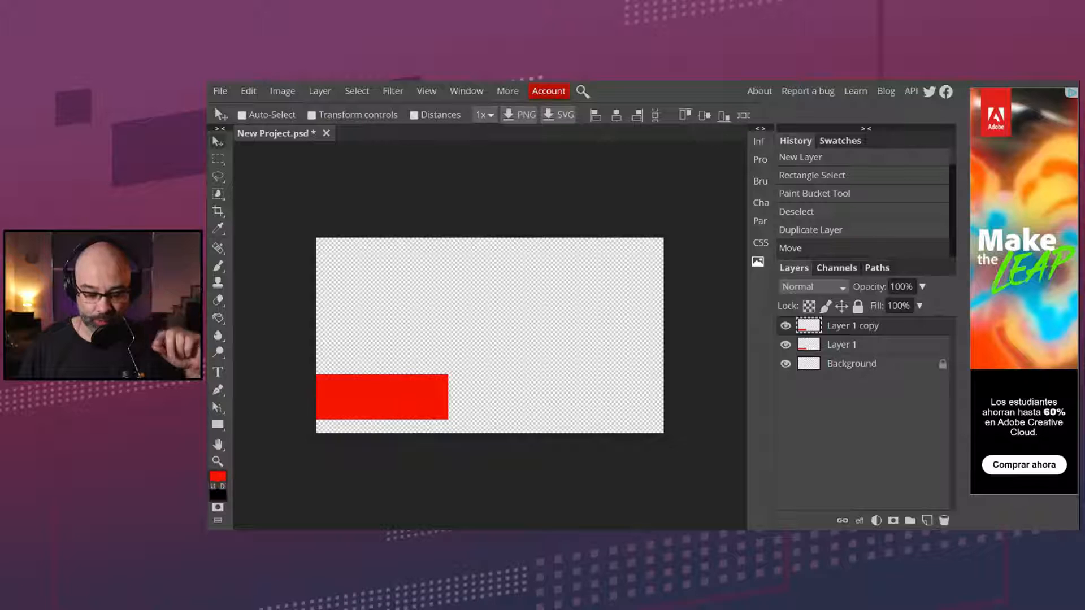
key("Up")
key("Up")
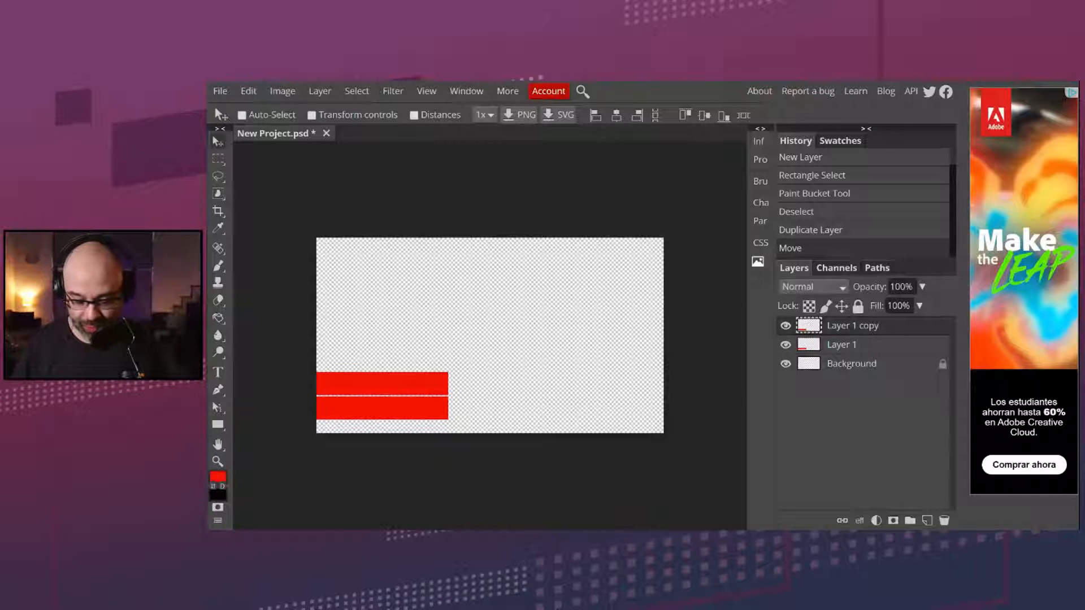
key("ctrl+plus")
key("ctrl+plus")
Nudge the upper red bar down twice so it sits flush against the lower bar
scroll(362, 295, "down", 3)
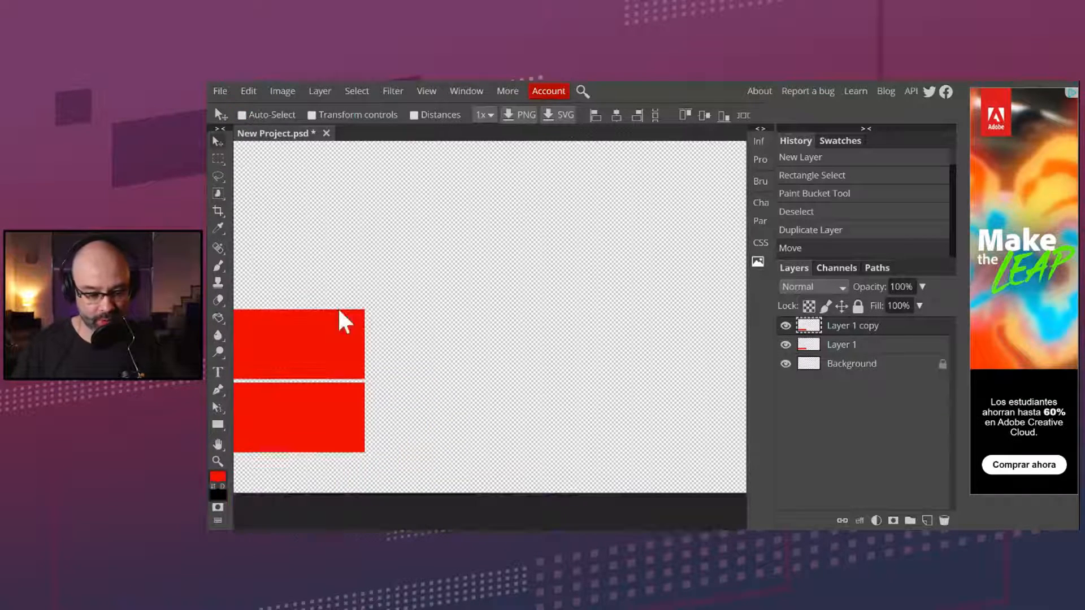
scroll(344, 322, "down", 6)
scroll(330, 448, "up", 5)
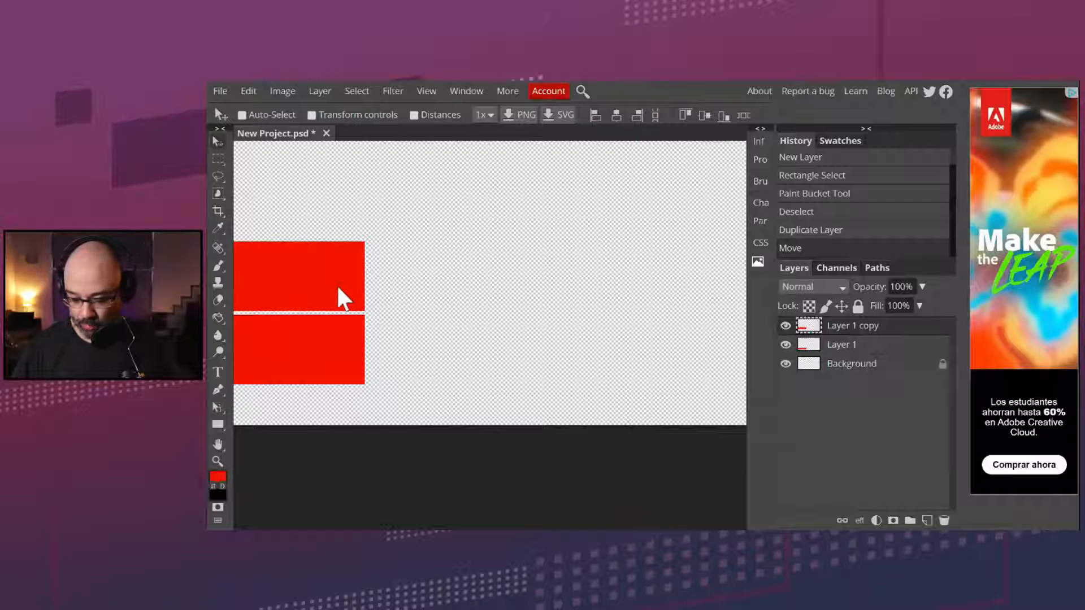
key("Down")
key("Down")
key("Down")
key("Down")
key("Down")
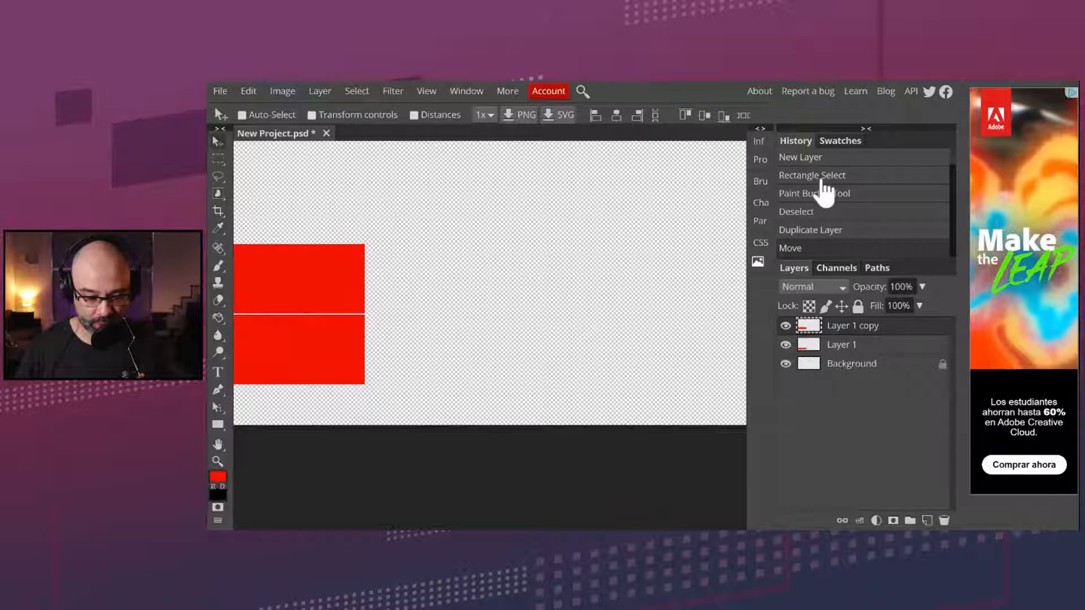
key("Down")
key("Down")
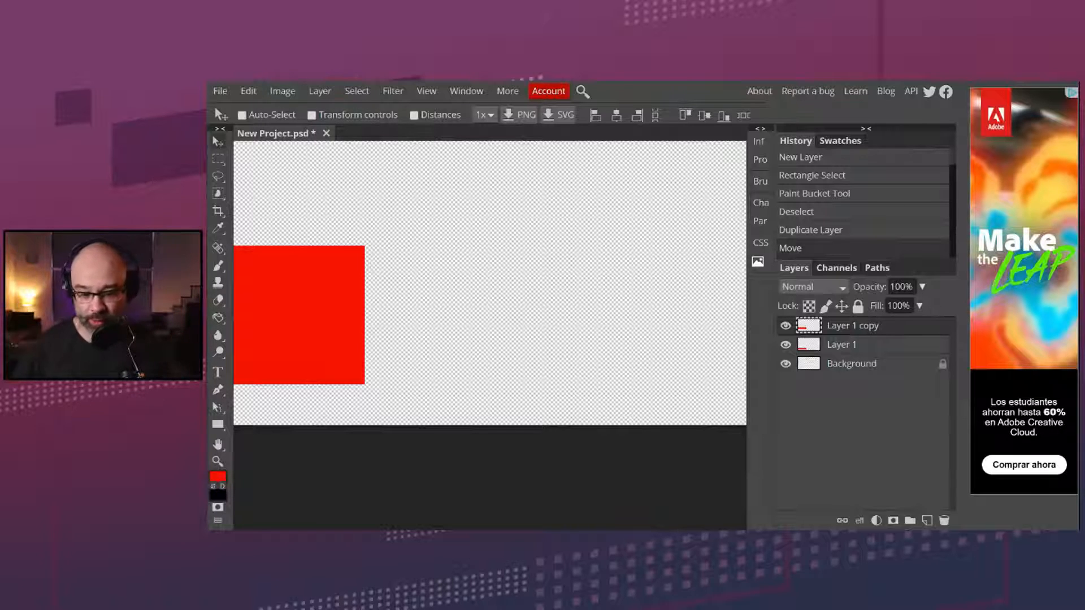
key("ctrl+minus")
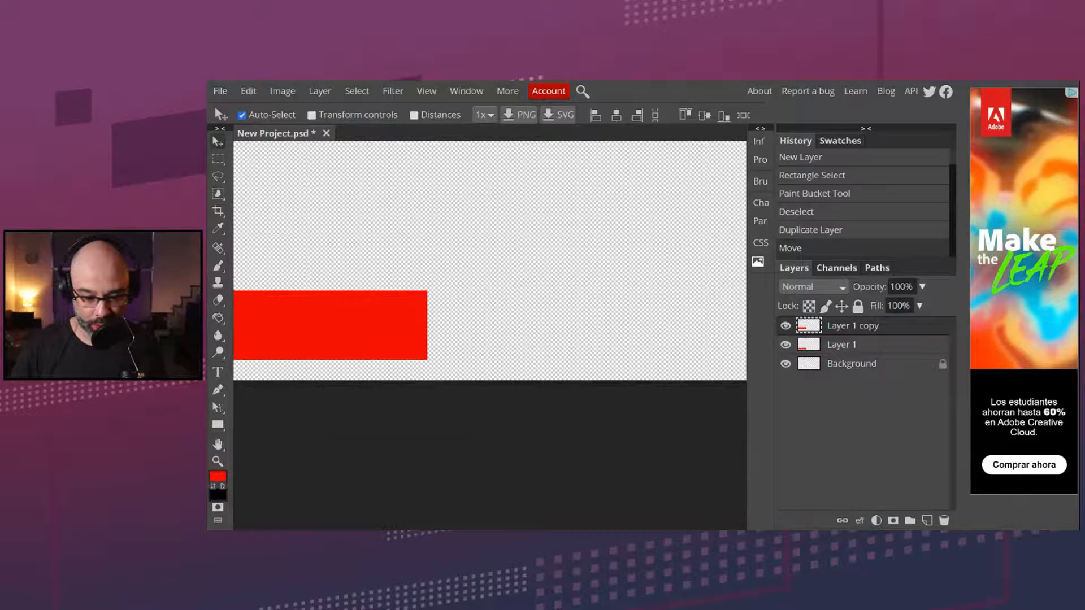
key("ctrl+minus")
left_click(785, 326)
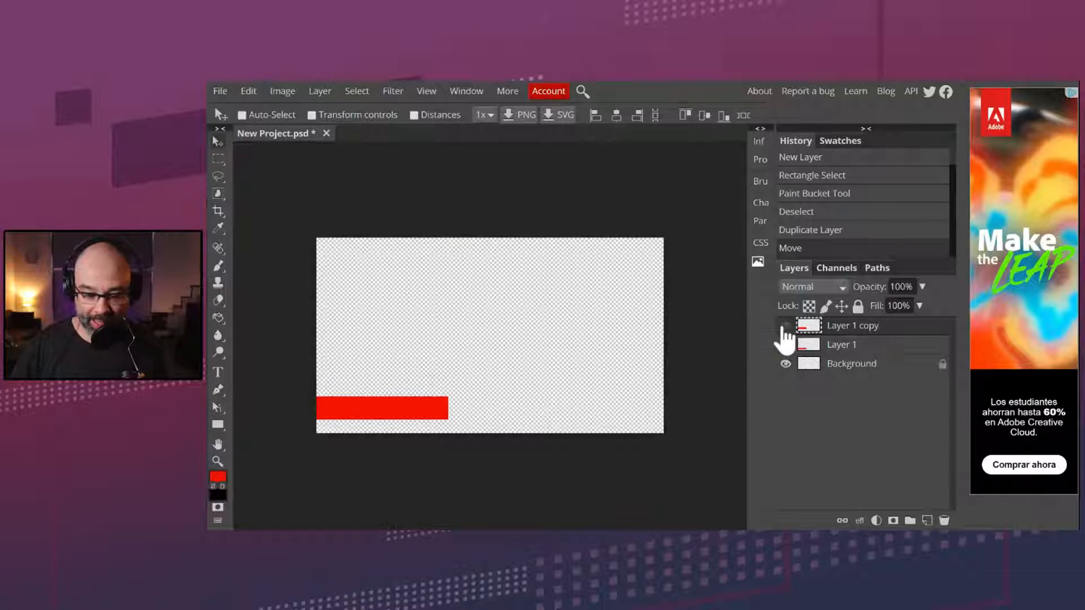
left_click(785, 326)
left_click(785, 344)
left_click(785, 344)
left_click(786, 344)
left_click(785, 344)
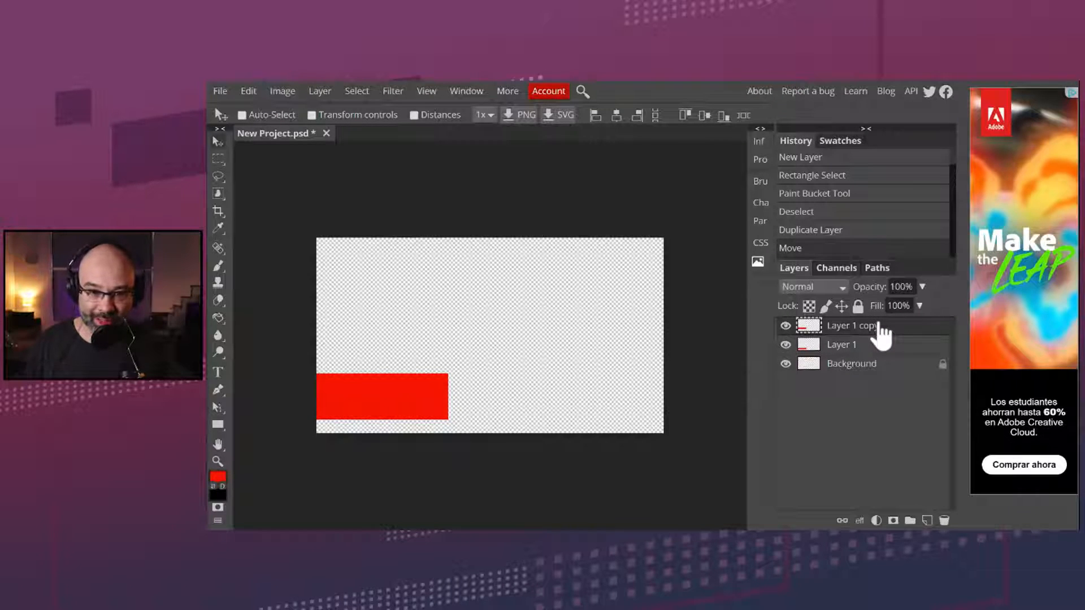
left_click(846, 347)
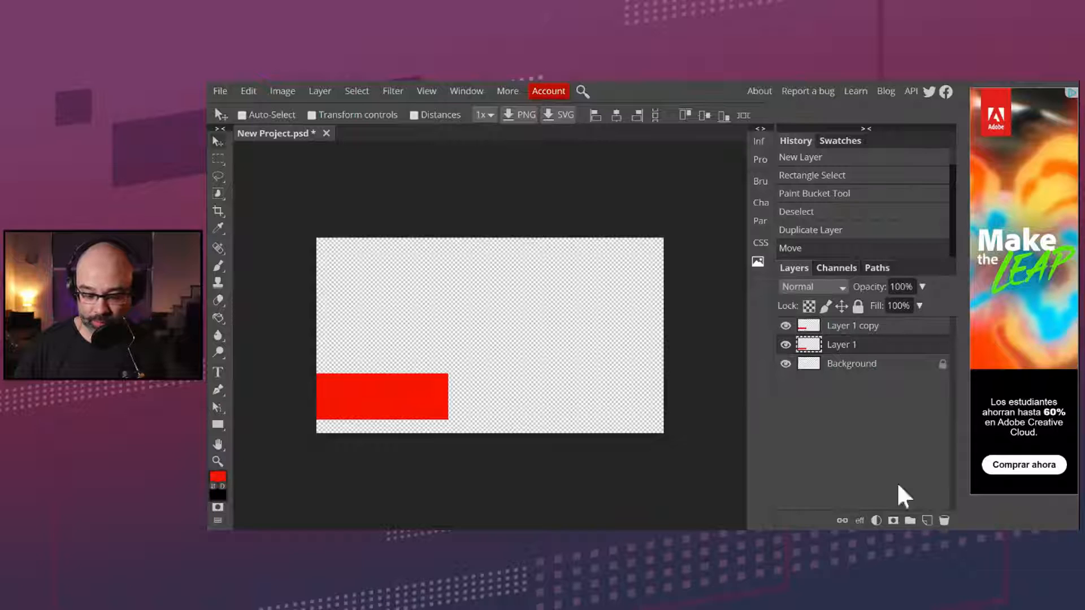
Open the layer effects list for the lower bar's Layer 1
left_click(859, 520)
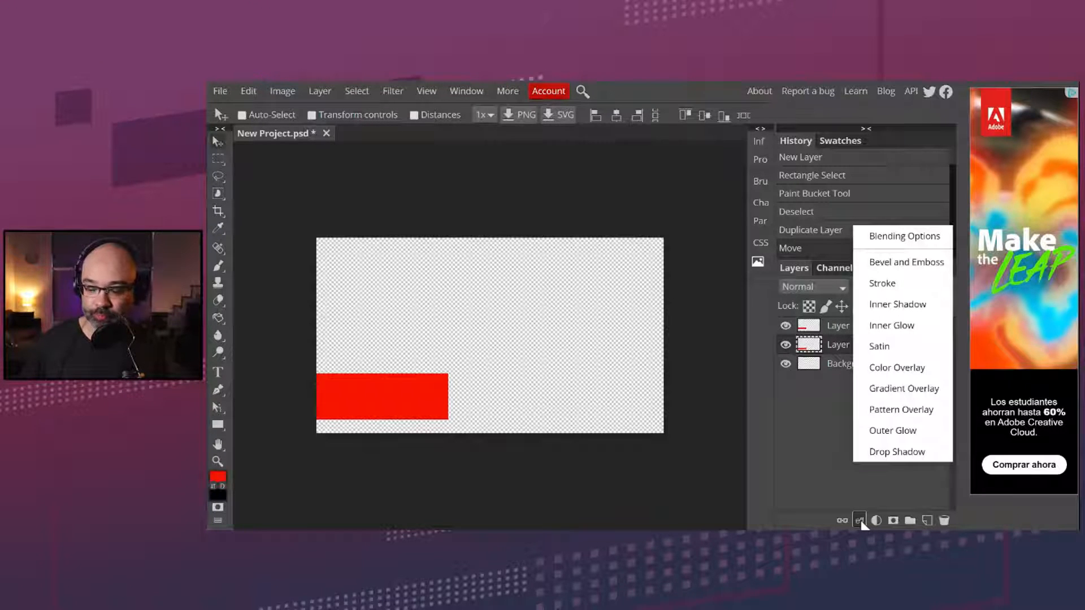
Apply a near-white fafafa Color Overlay at 100% opacity to Layer 1
left_click(902, 372)
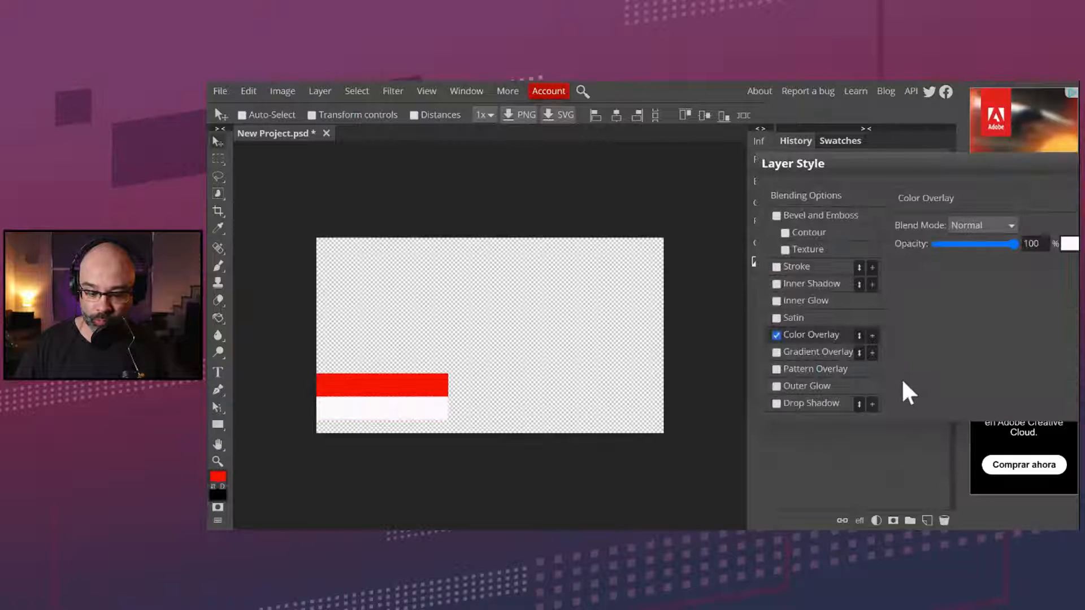
left_click_drag(878, 160, 590, 118)
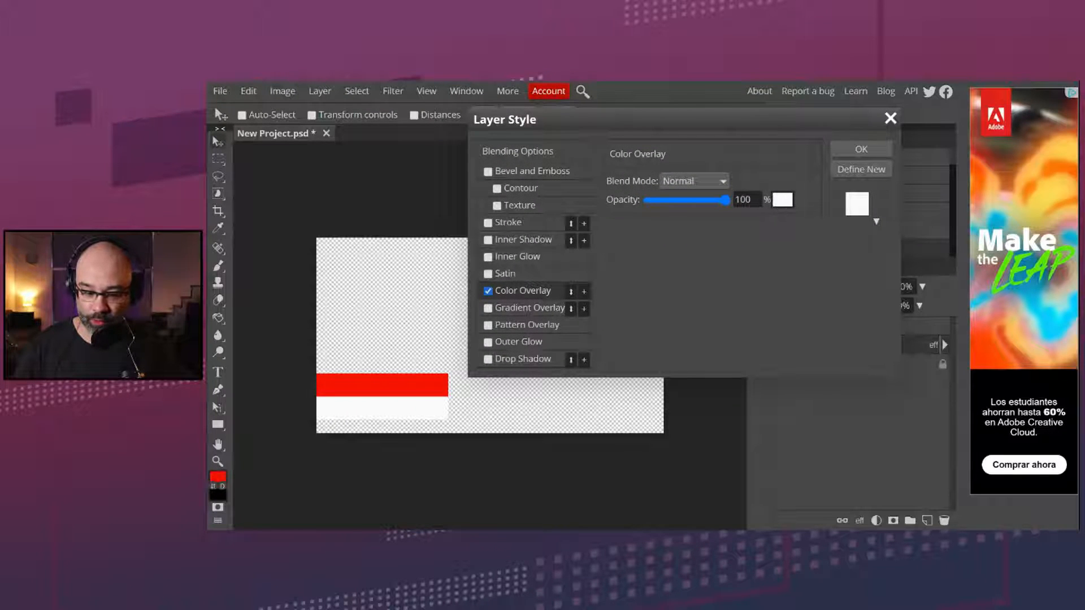
left_click_drag(725, 202, 760, 200)
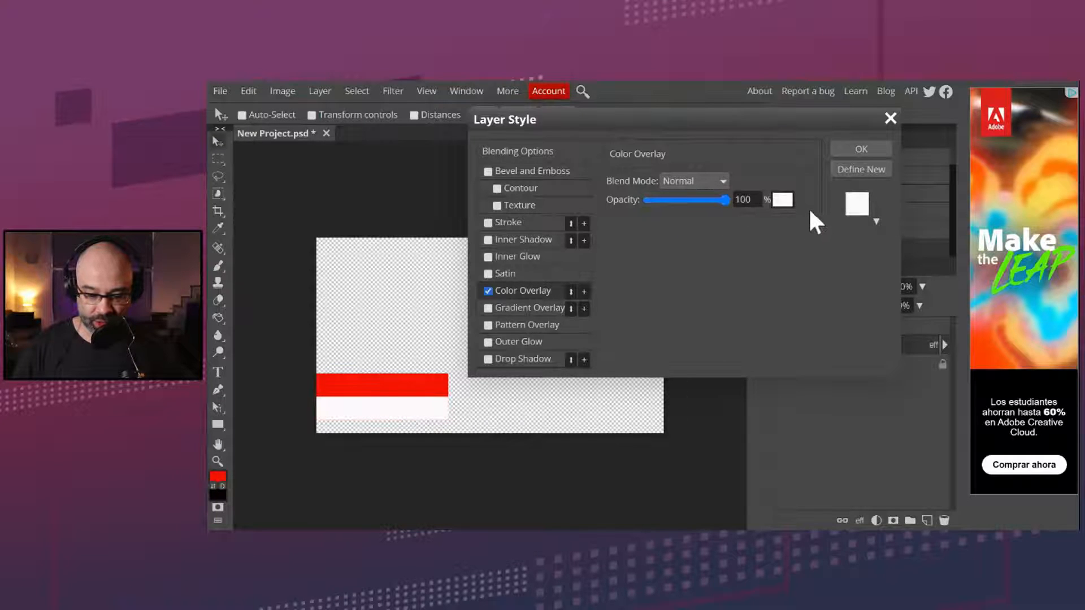
left_click(783, 202)
left_click_drag(560, 304, 736, 245)
left_click_drag(594, 257, 594, 258)
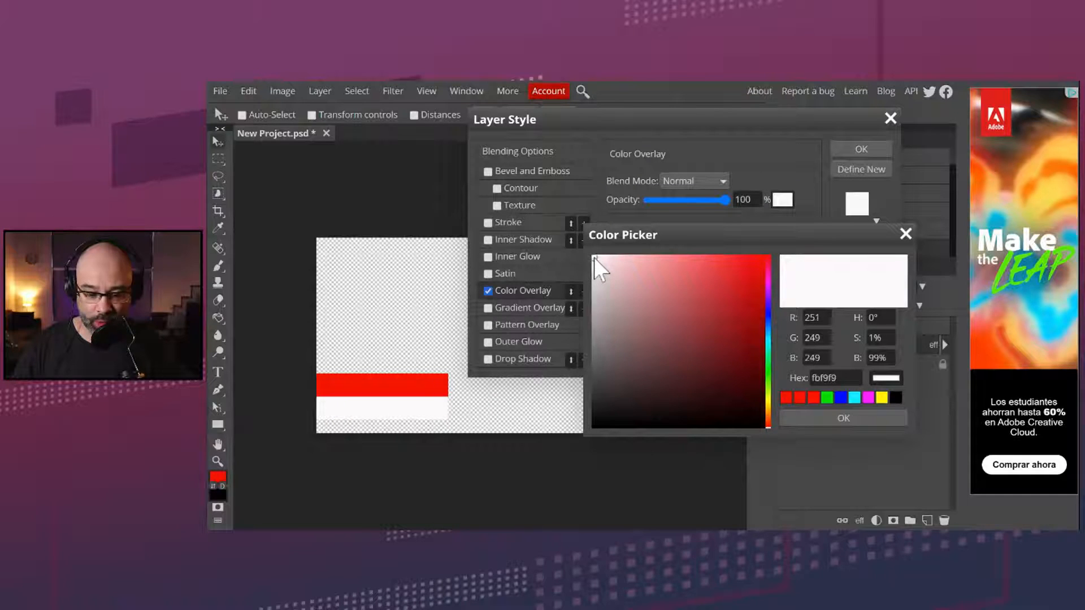
left_click(880, 398)
left_click(854, 399)
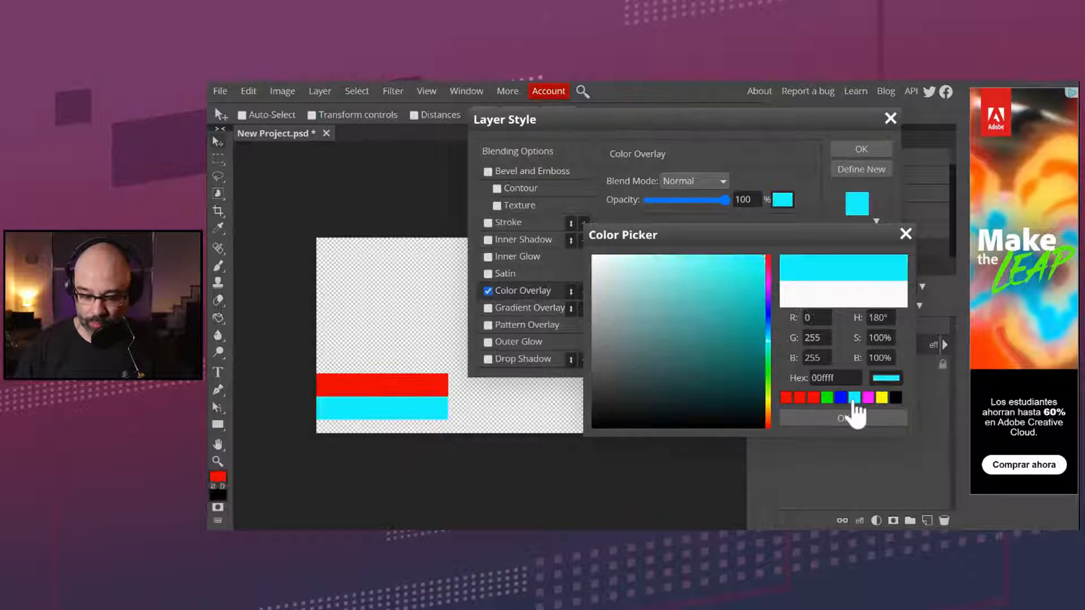
left_click(827, 398)
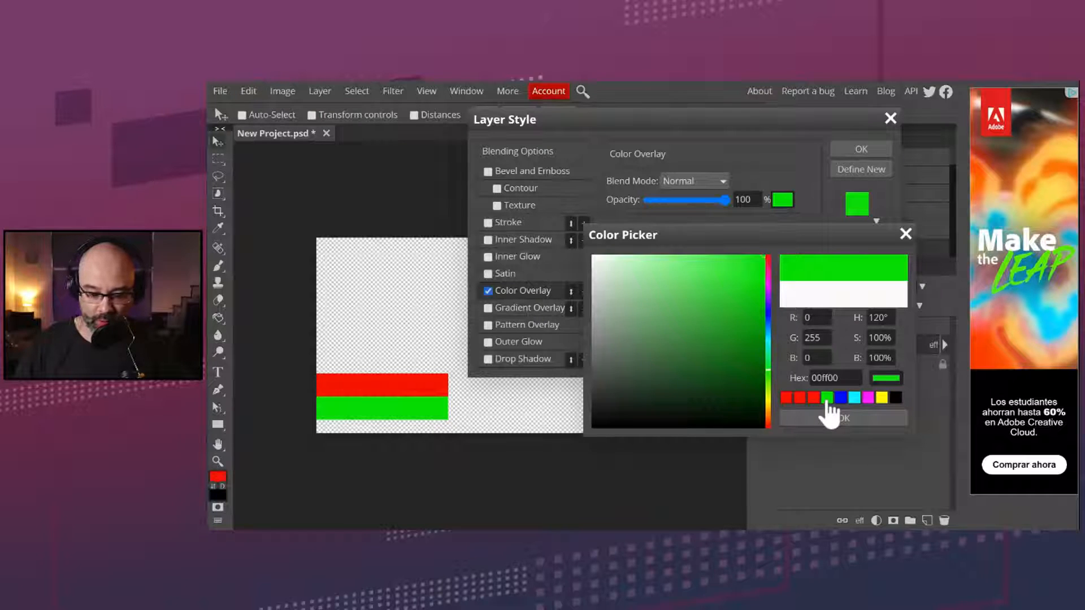
left_click(593, 259)
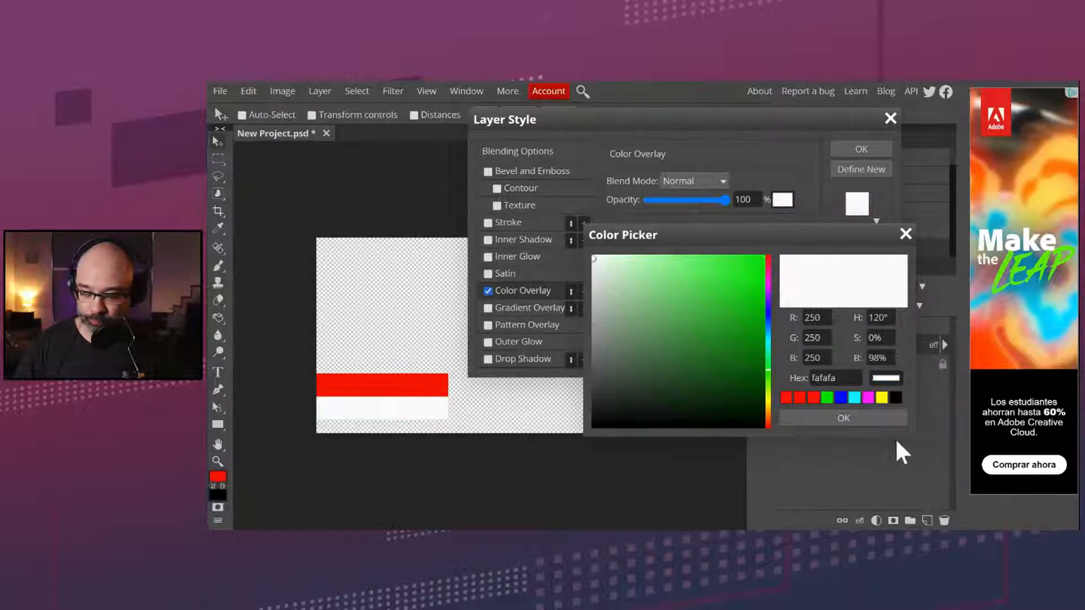
left_click(830, 417)
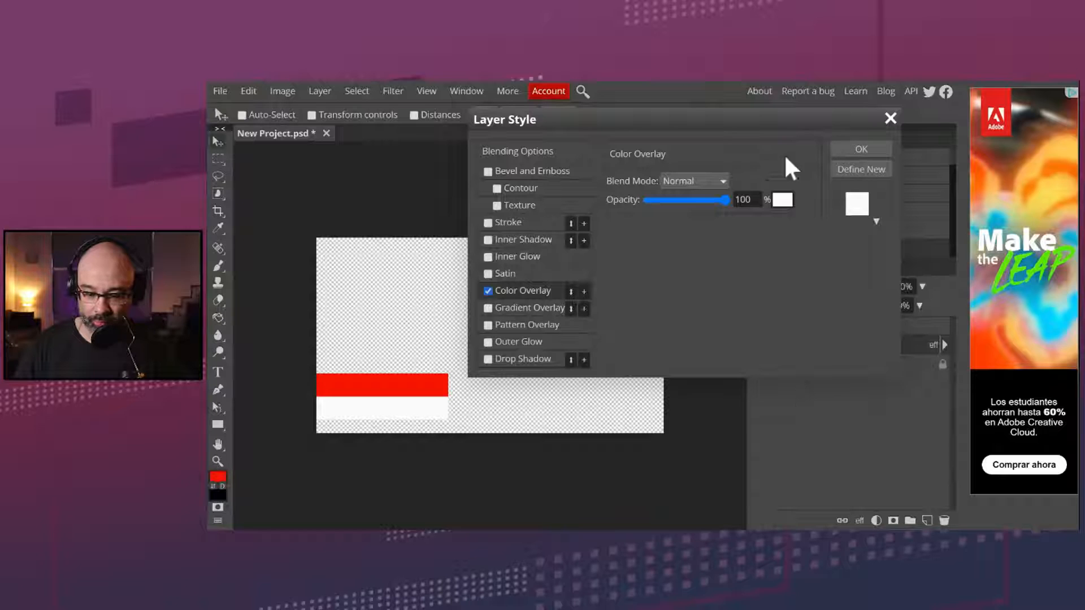
left_click(861, 148)
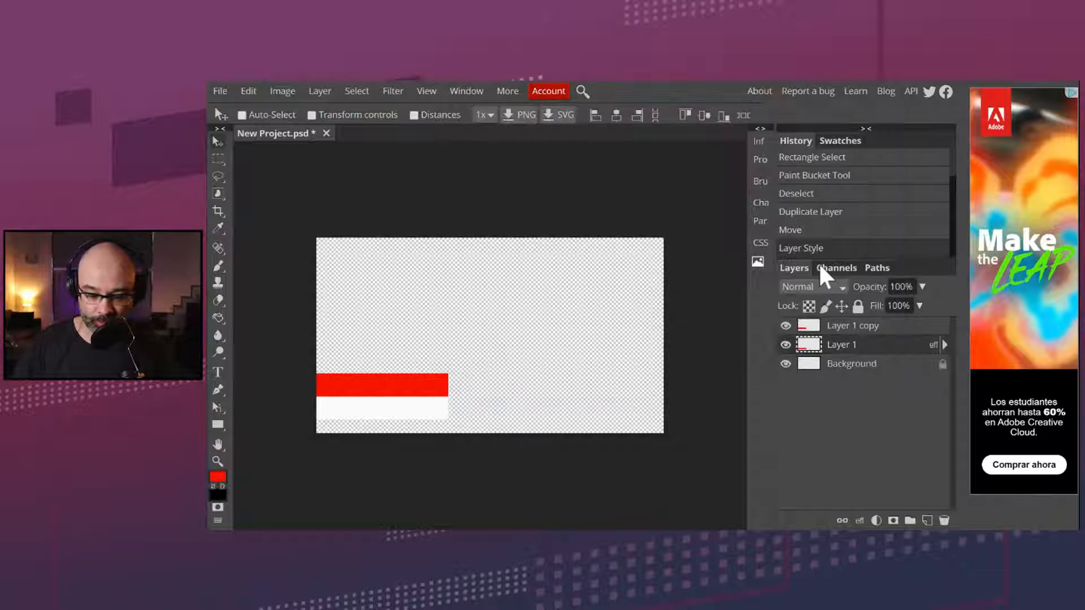
left_click(785, 325)
left_click(785, 326)
left_click(786, 345)
left_click(786, 345)
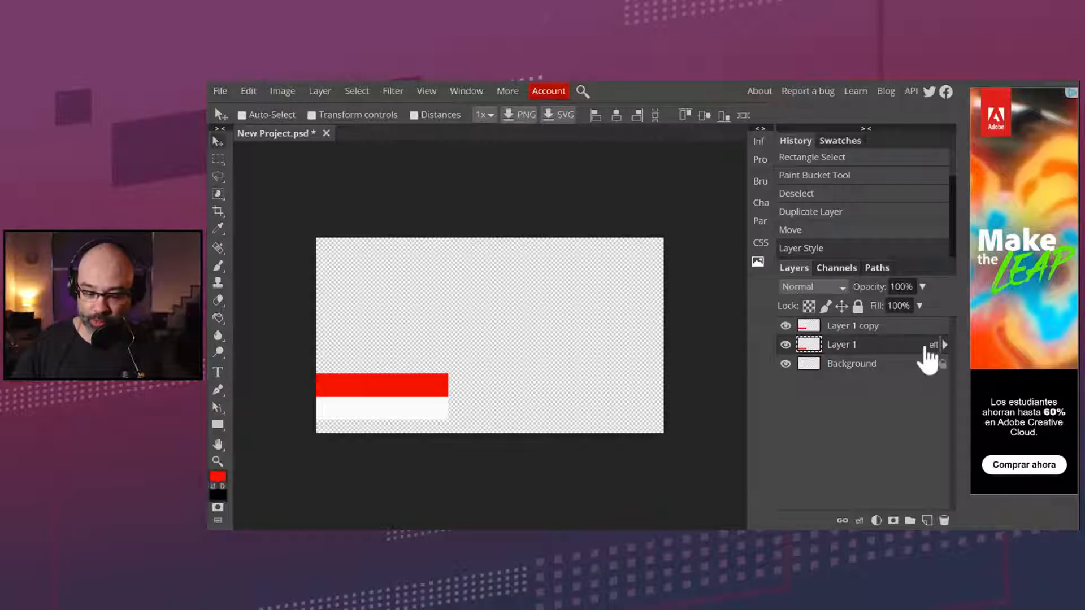
left_click(865, 328)
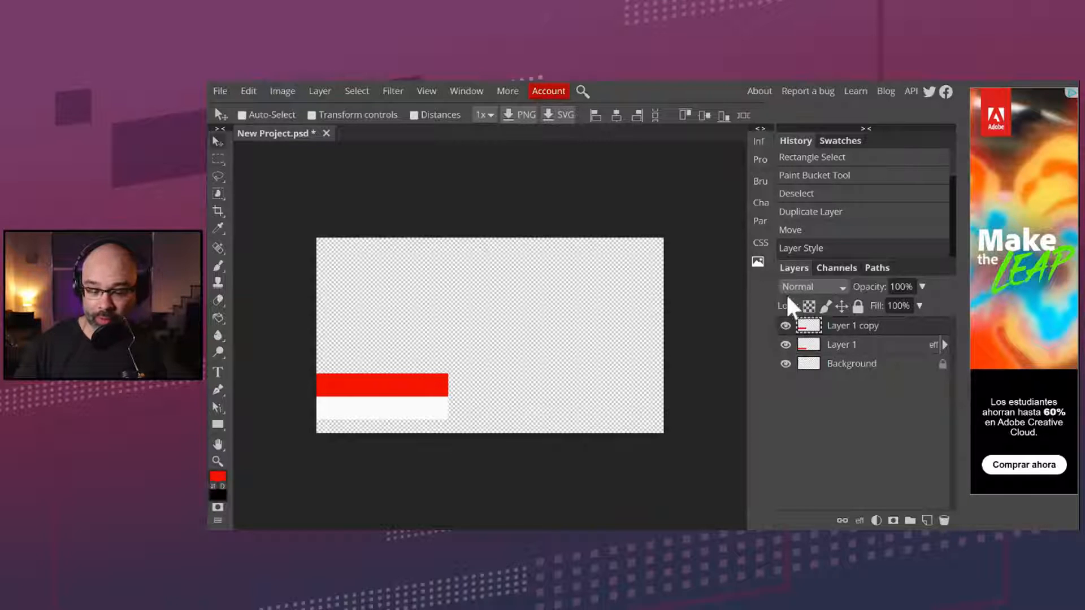
left_click(785, 325)
left_click(785, 325)
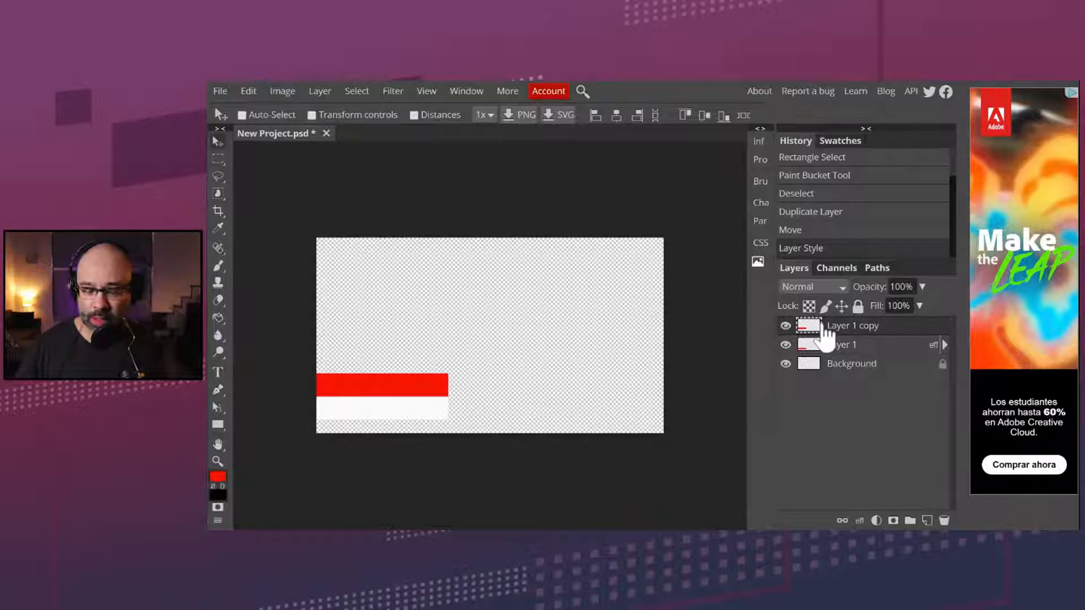
Add a Gradient Overlay to the upper bar using the red-to-black preset
left_click(859, 521)
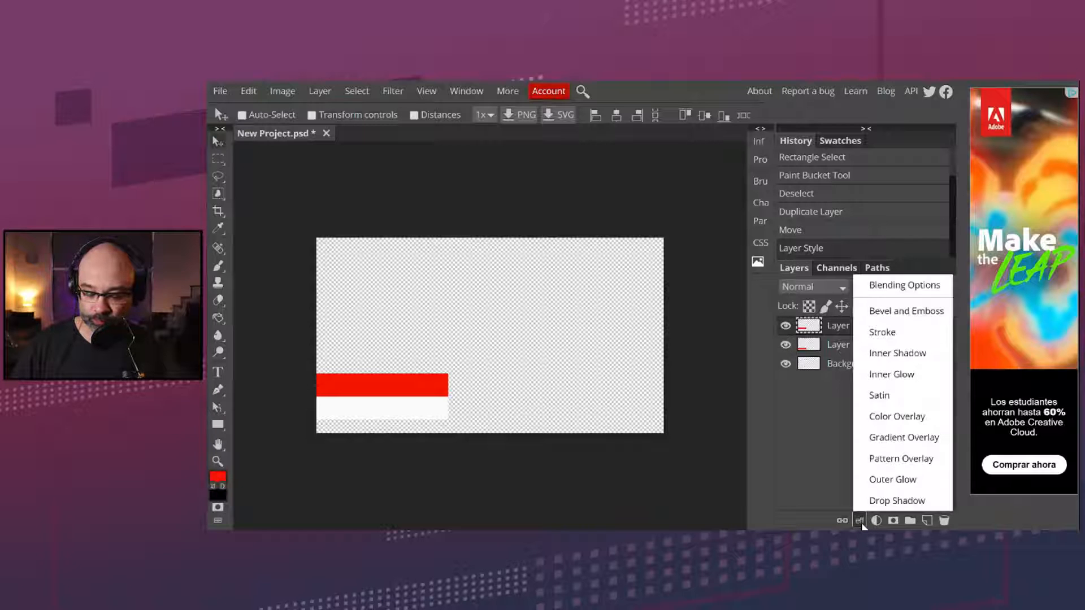
left_click(903, 437)
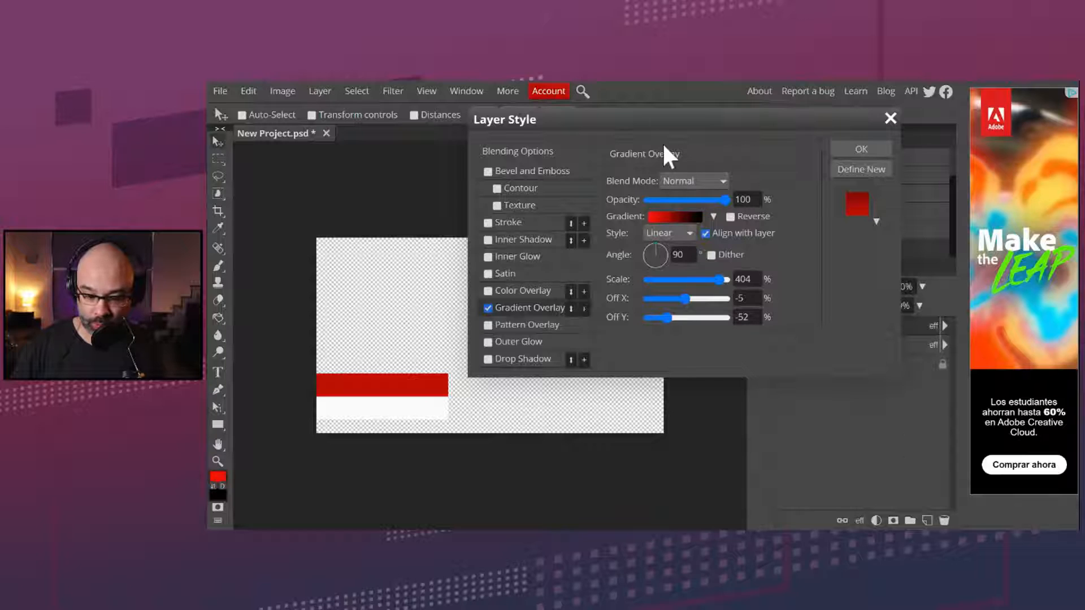
left_click_drag(656, 120, 771, 114)
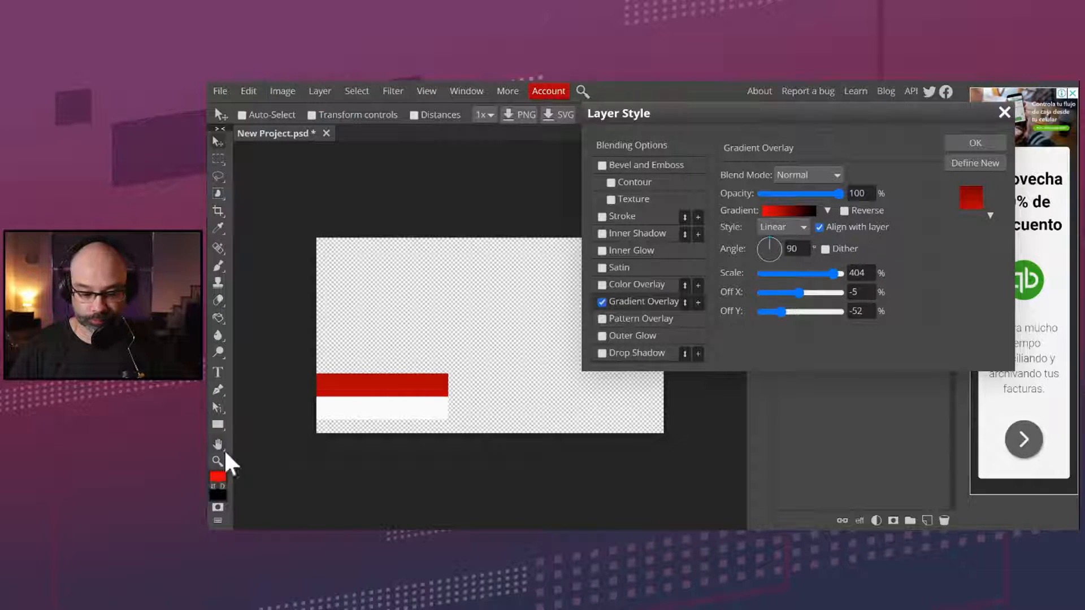
left_click(826, 211)
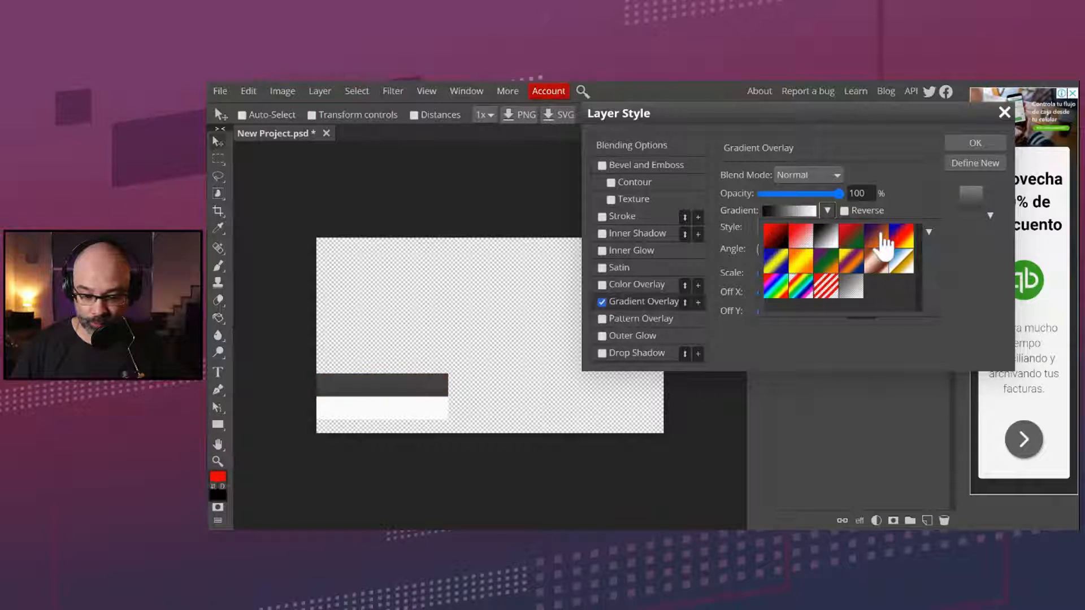
left_click(900, 266)
left_click(899, 237)
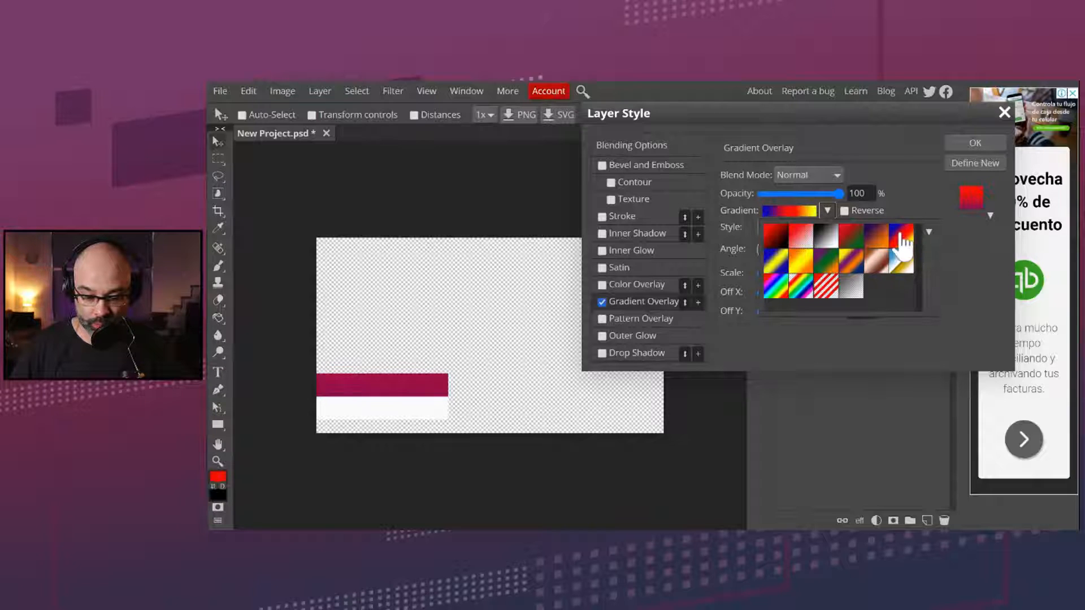
left_click(775, 248)
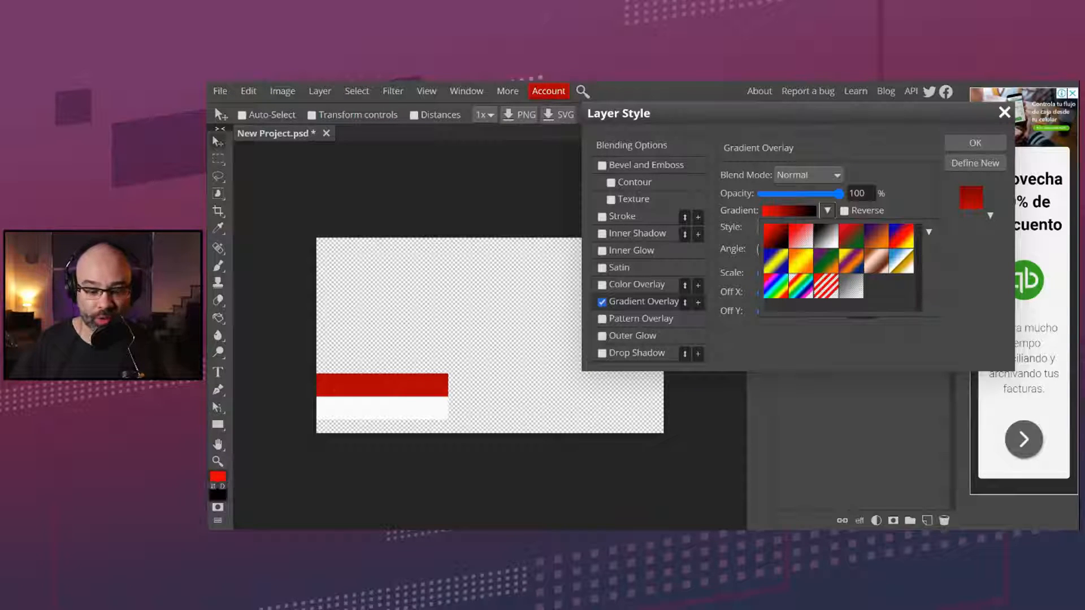
Set the gradient overlay to 155% scale with offsets of -16% X and 12% Y
left_click(217, 479)
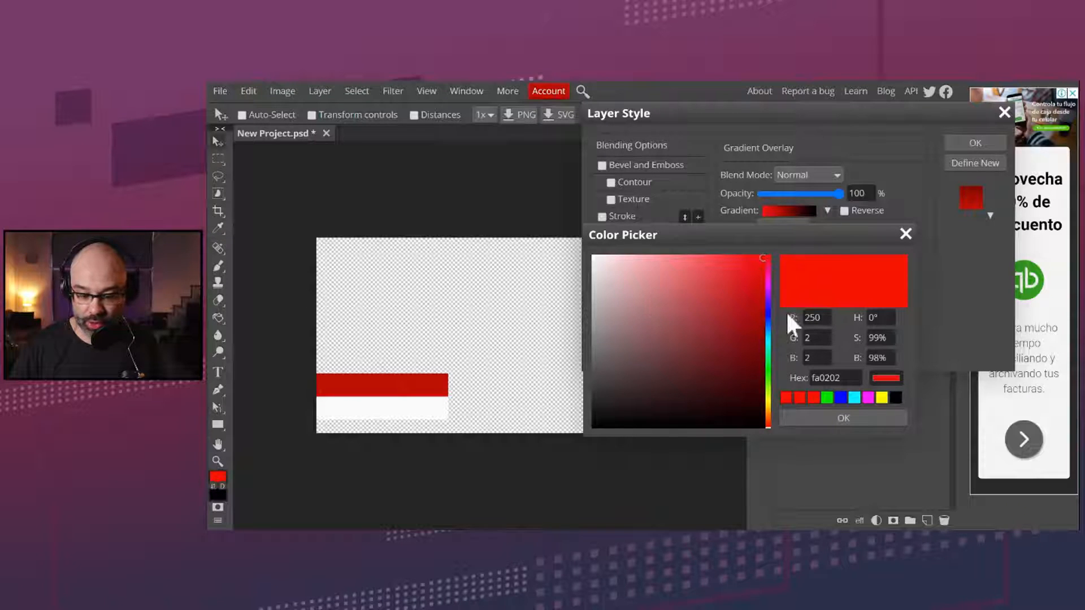
left_click(905, 234)
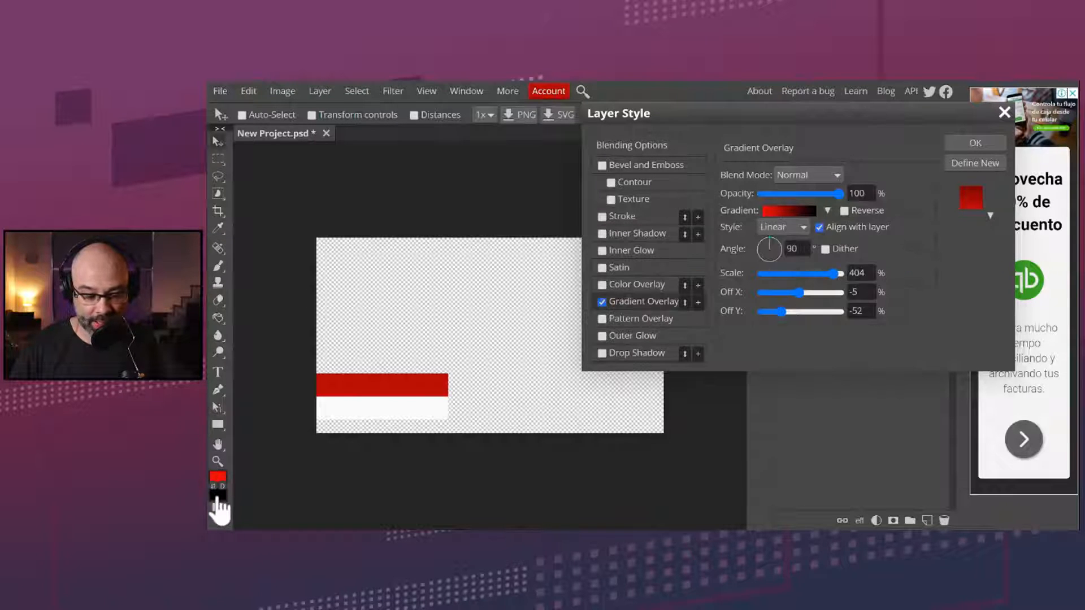
left_click(217, 496)
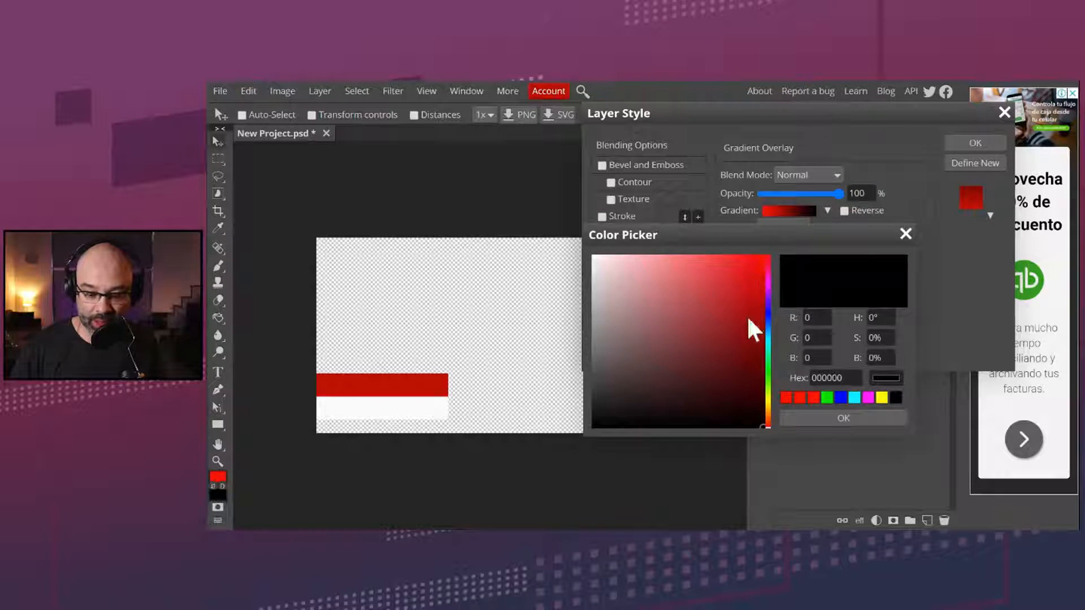
left_click(905, 233)
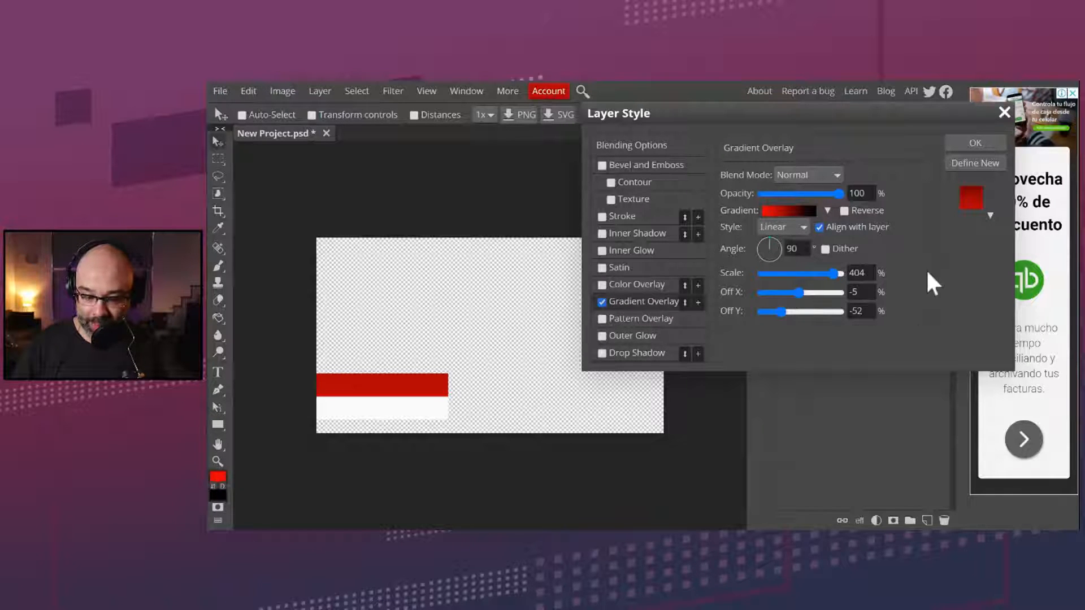
left_click_drag(834, 273, 804, 286)
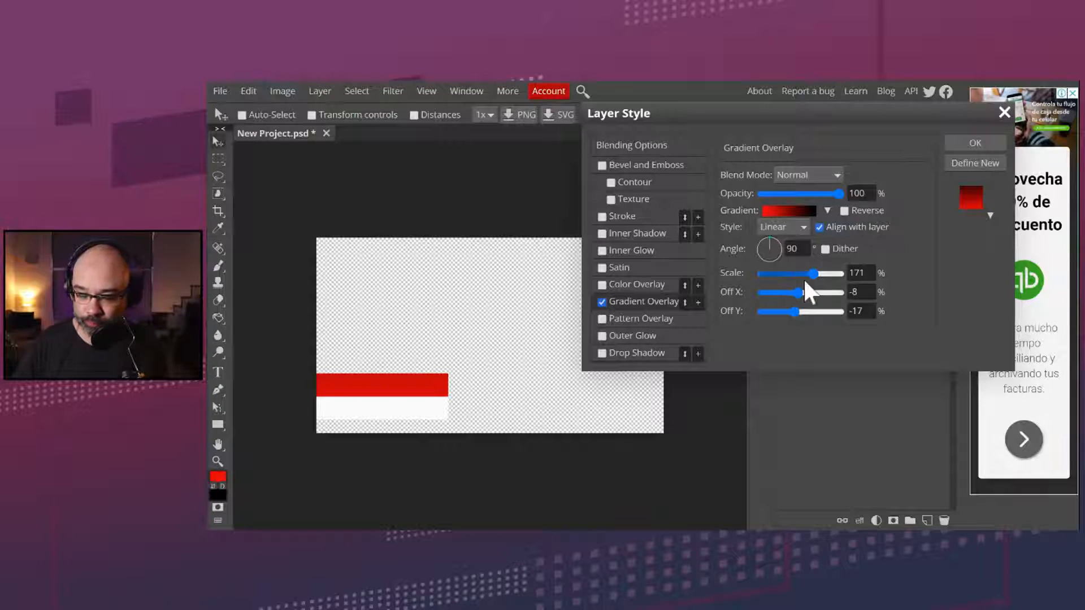
left_click_drag(811, 275, 808, 305)
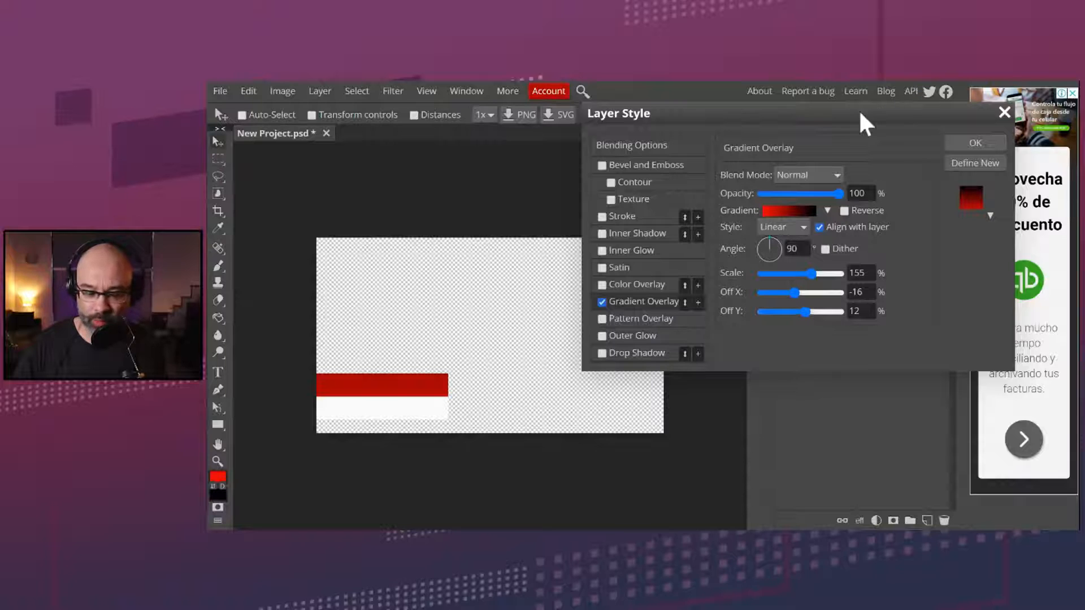
left_click_drag(860, 113, 749, 112)
left_click(883, 142)
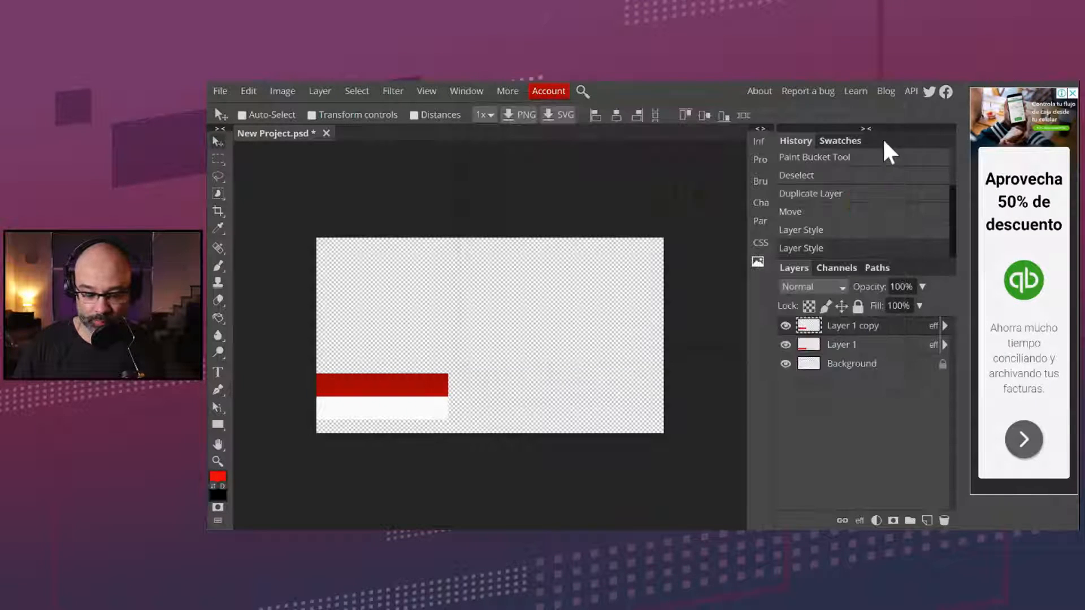
left_click(785, 326)
left_click(785, 325)
left_click(785, 344)
left_click(786, 344)
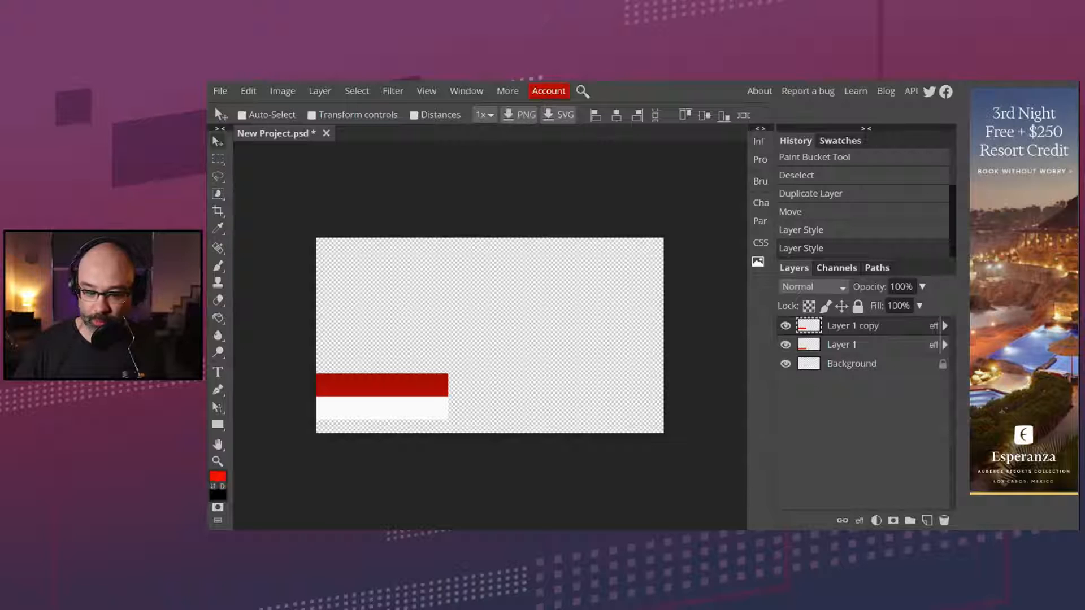
left_click(786, 325)
left_click(786, 325)
left_click(785, 344)
left_click(786, 345)
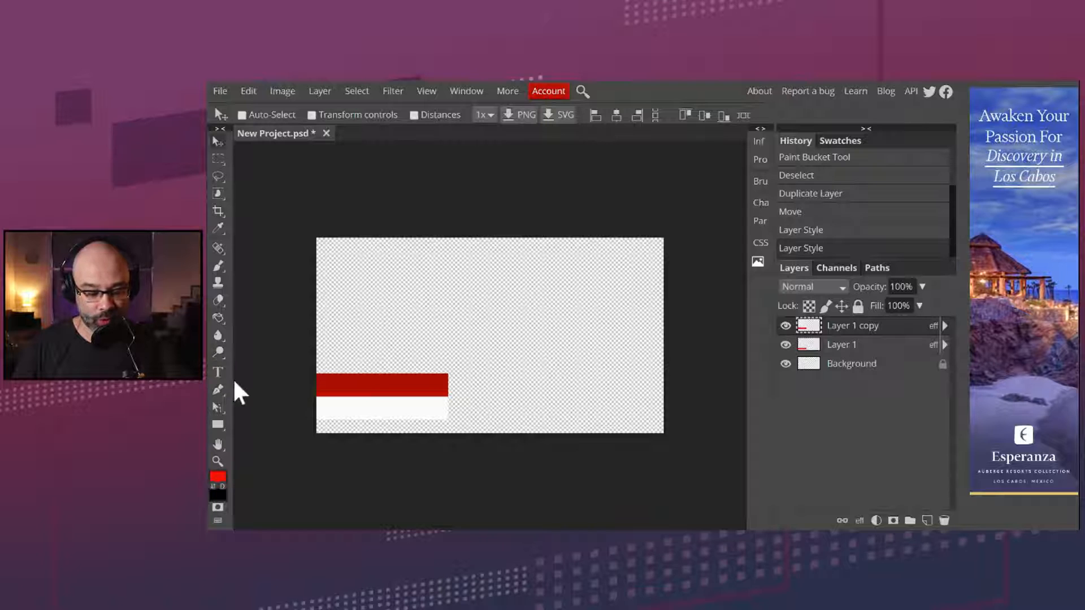
Type the person's name in white Source Serif Light 145 px at the red bar's left end
left_click(219, 372)
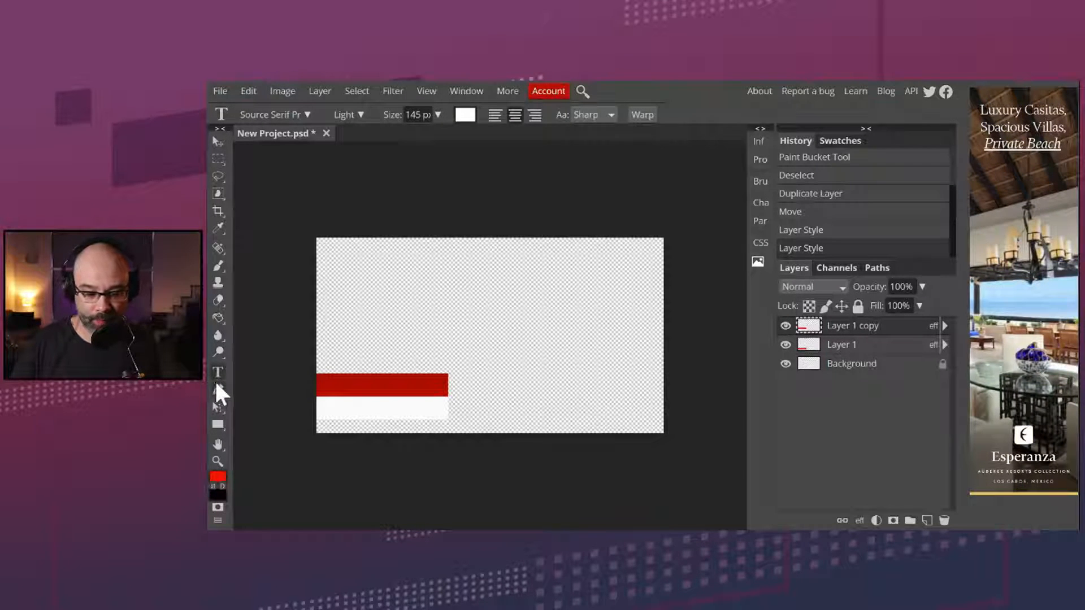
left_click(320, 374)
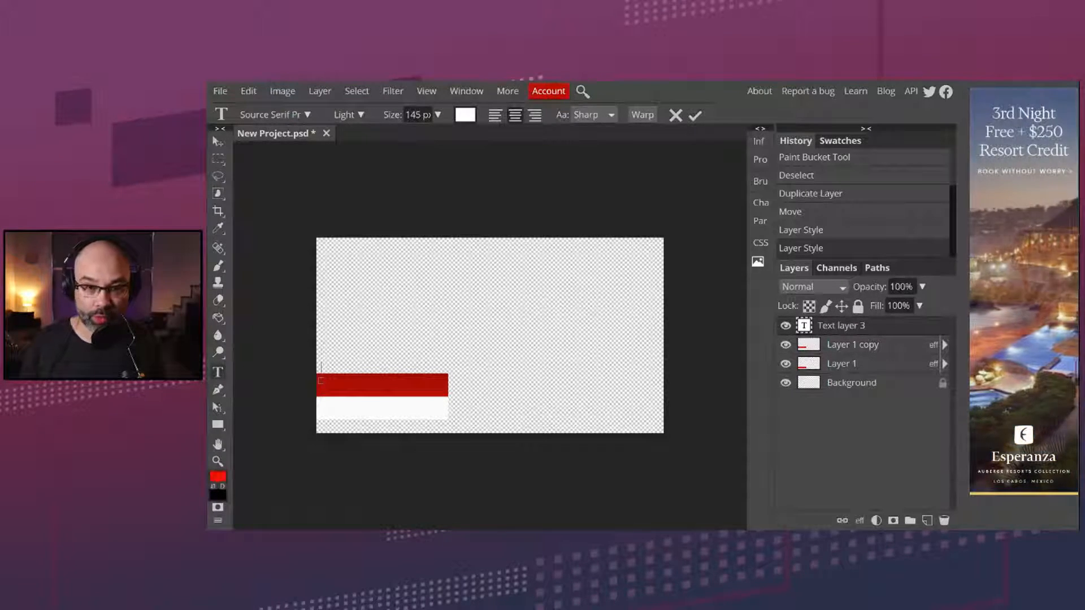
type("Dee")
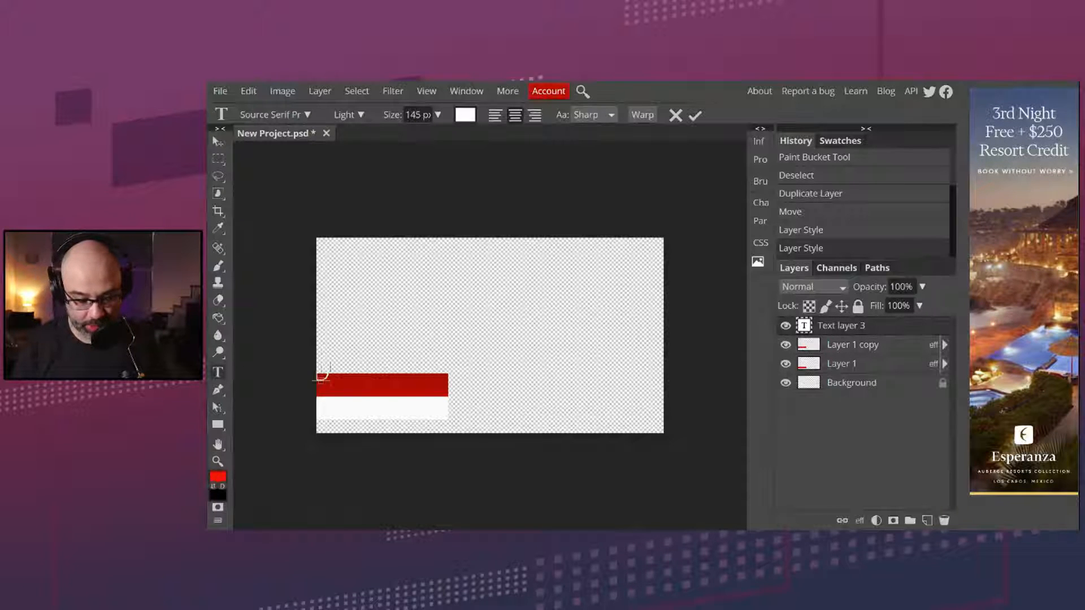
key("BackSpace")
key("BackSpace")
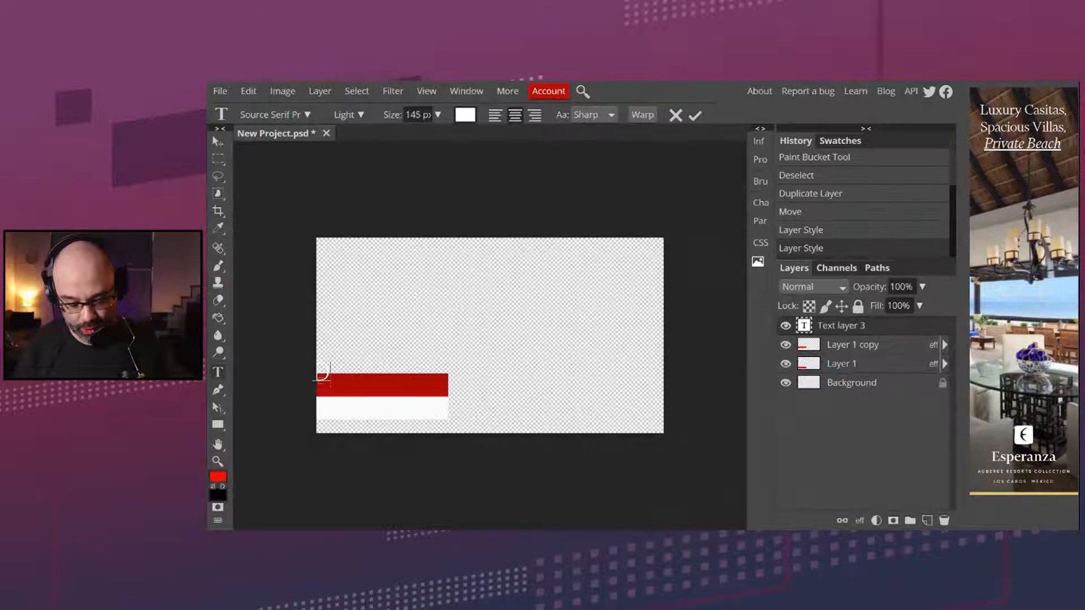
type("ee Ni")
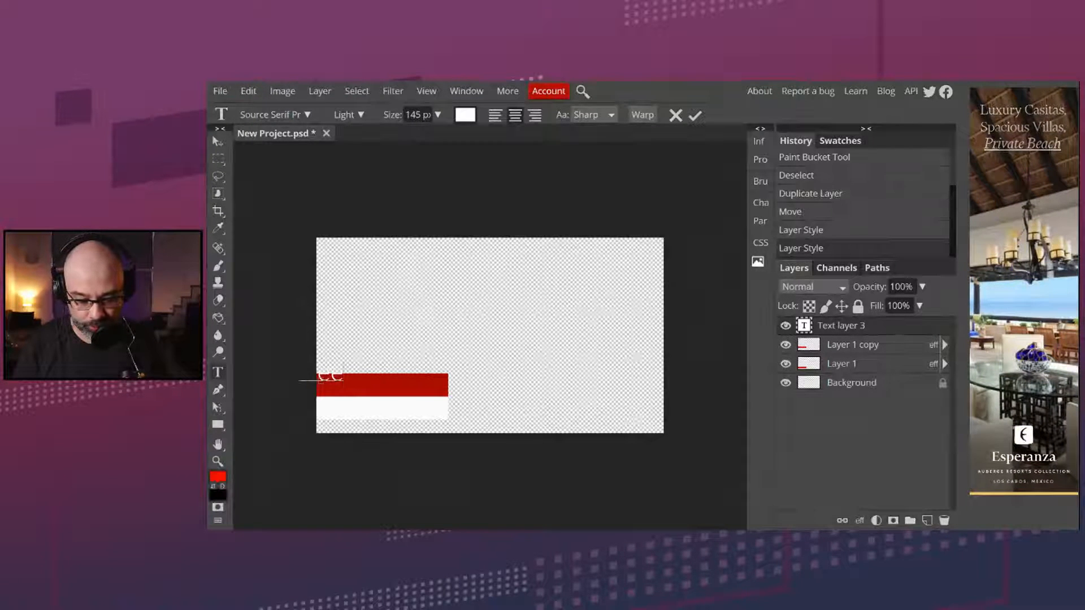
type("mmin")
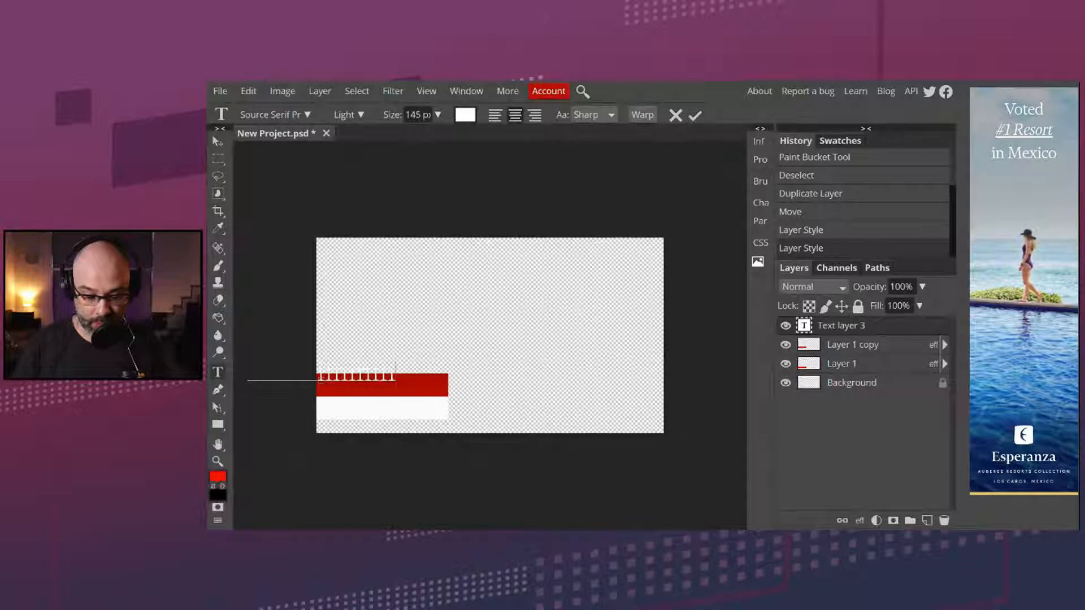
left_click(219, 158)
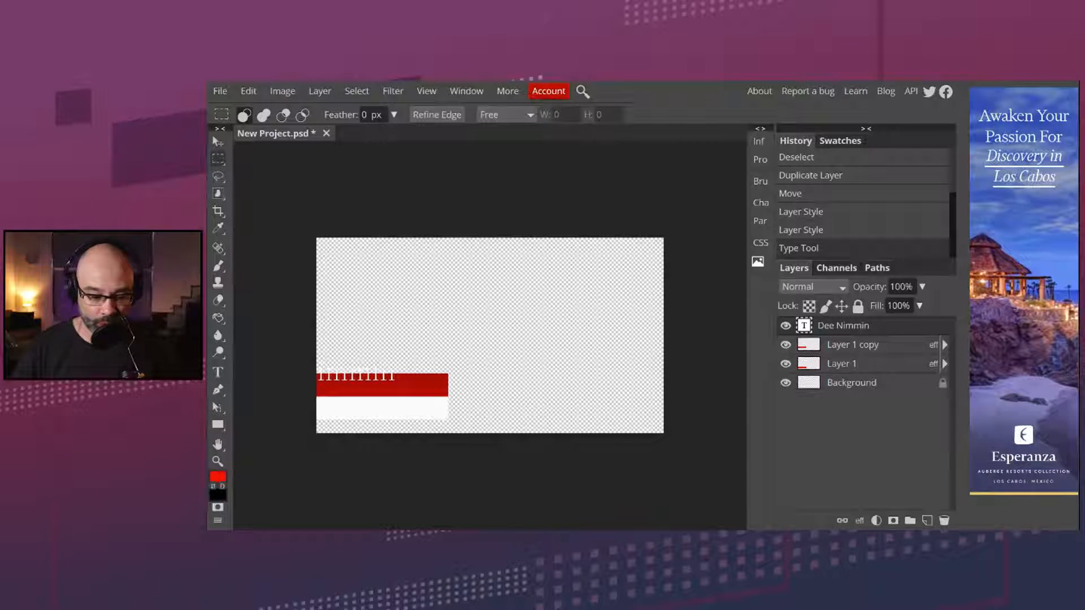
left_click(218, 142)
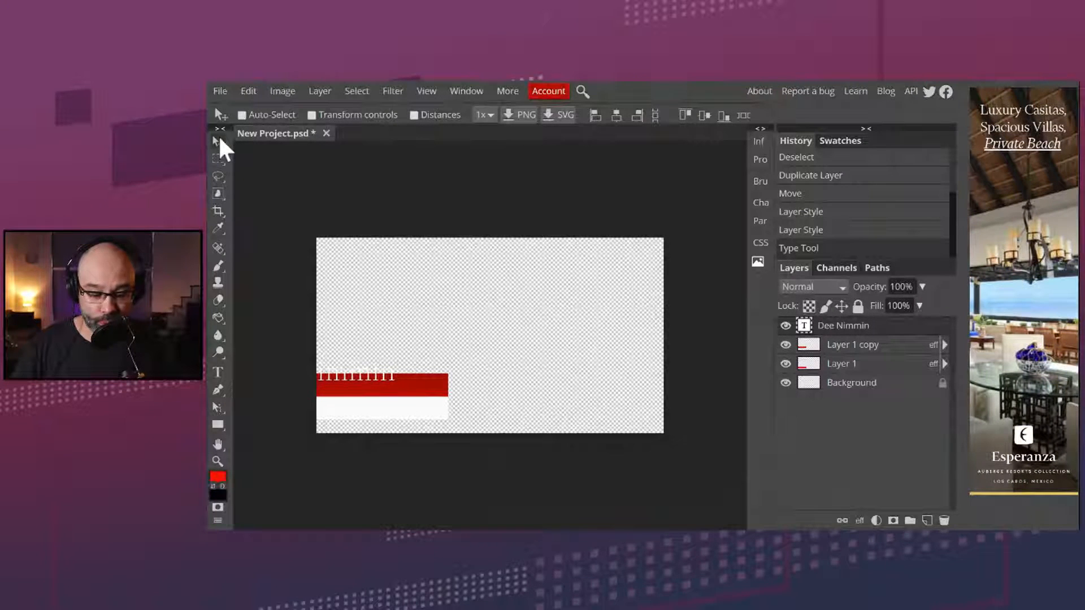
left_click_drag(344, 368, 419, 386)
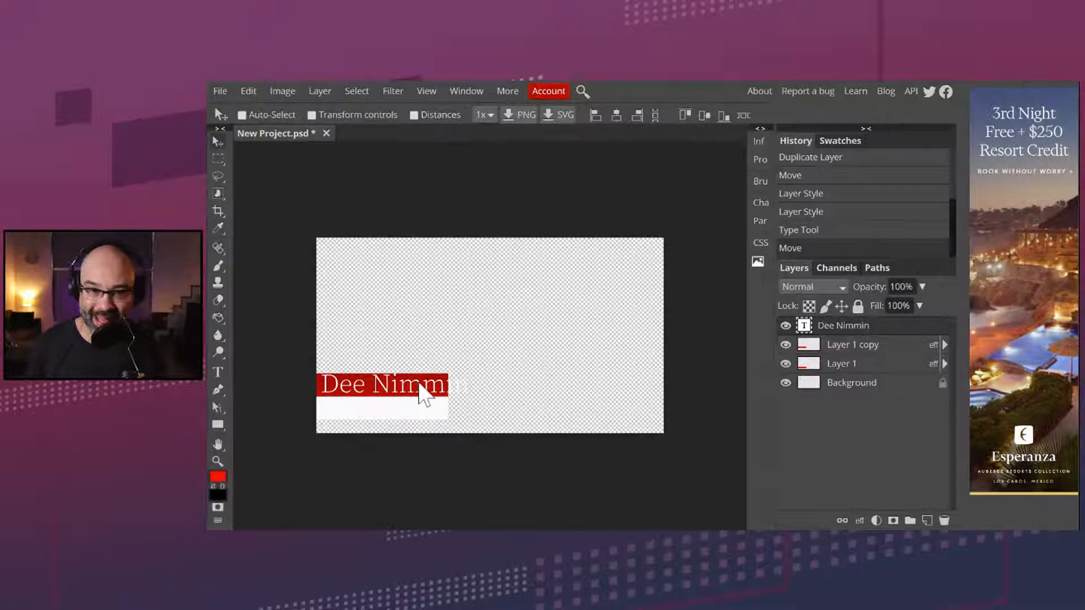
left_click(218, 373)
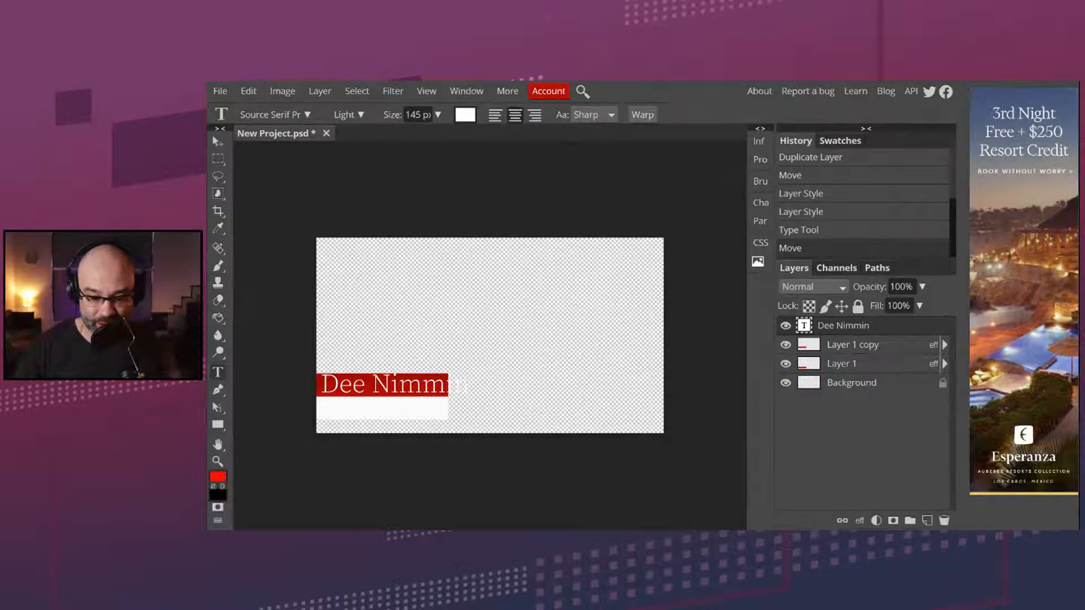
left_click(537, 115)
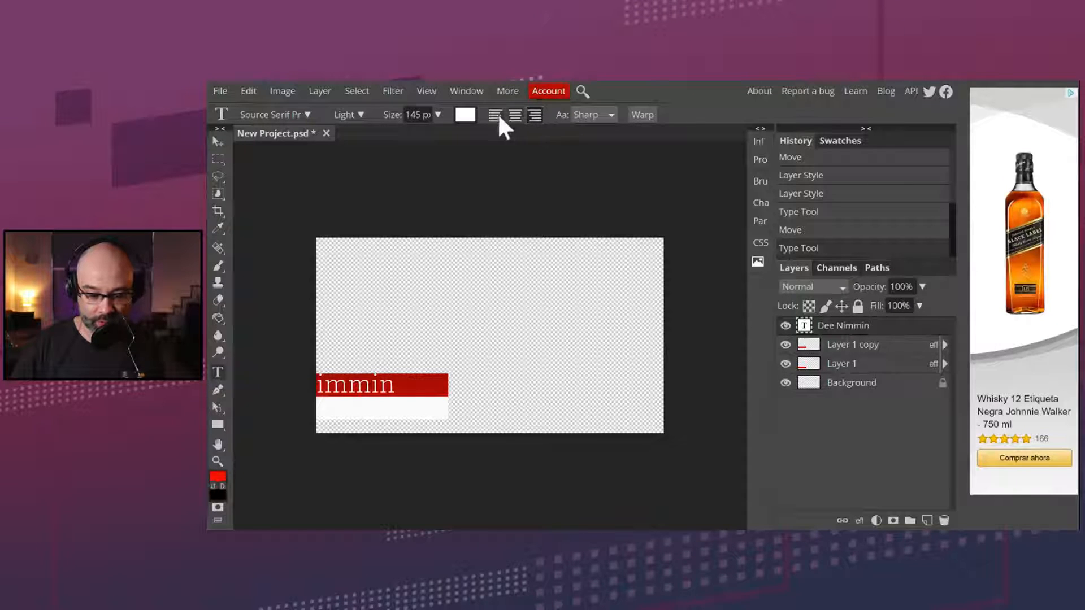
left_click(219, 141)
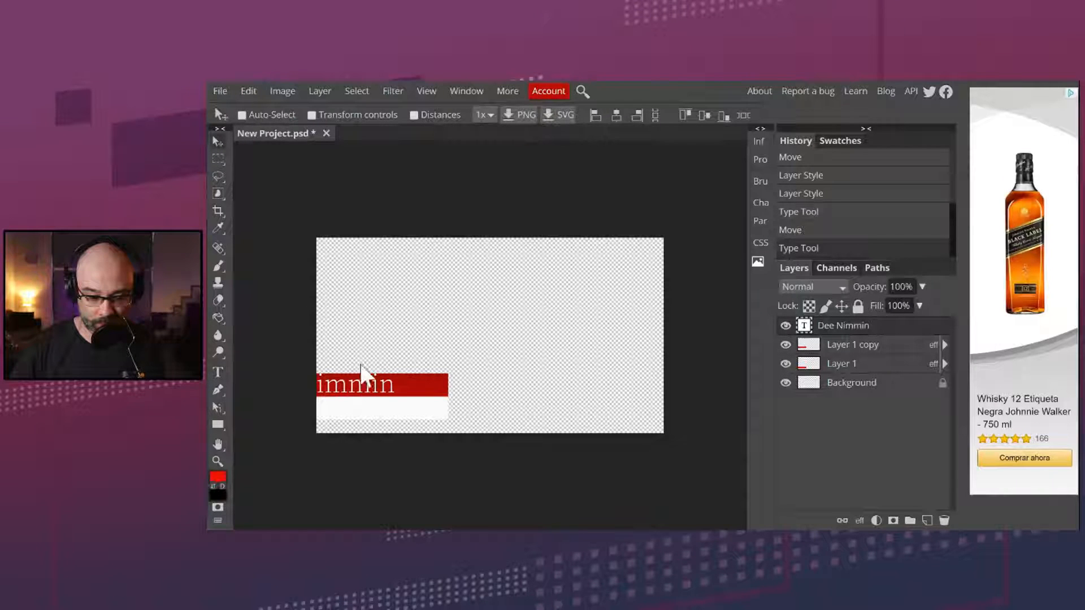
left_click_drag(360, 384, 477, 383)
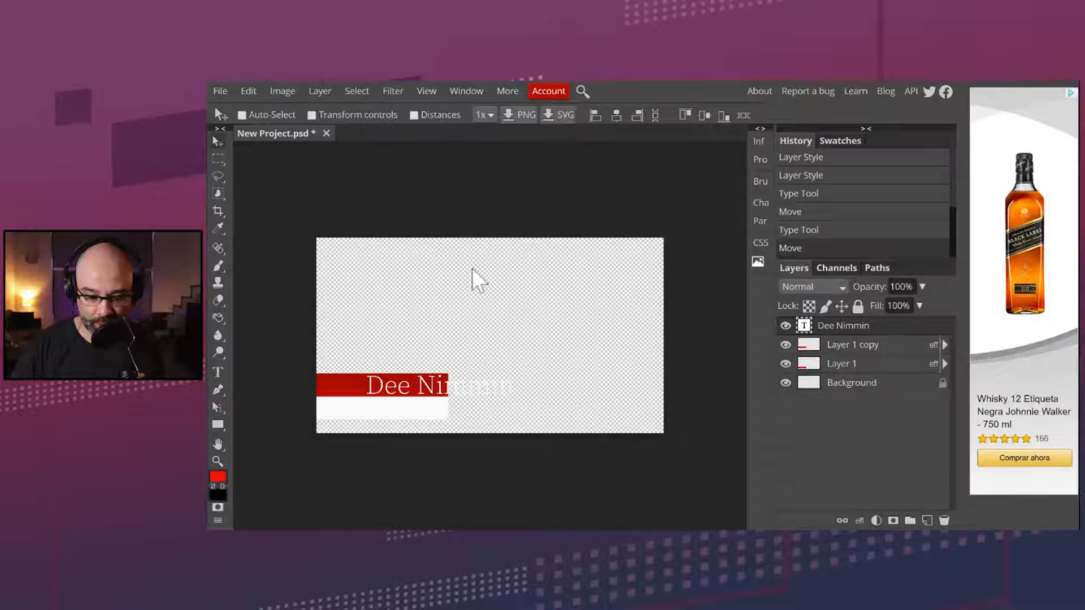
left_click(219, 374)
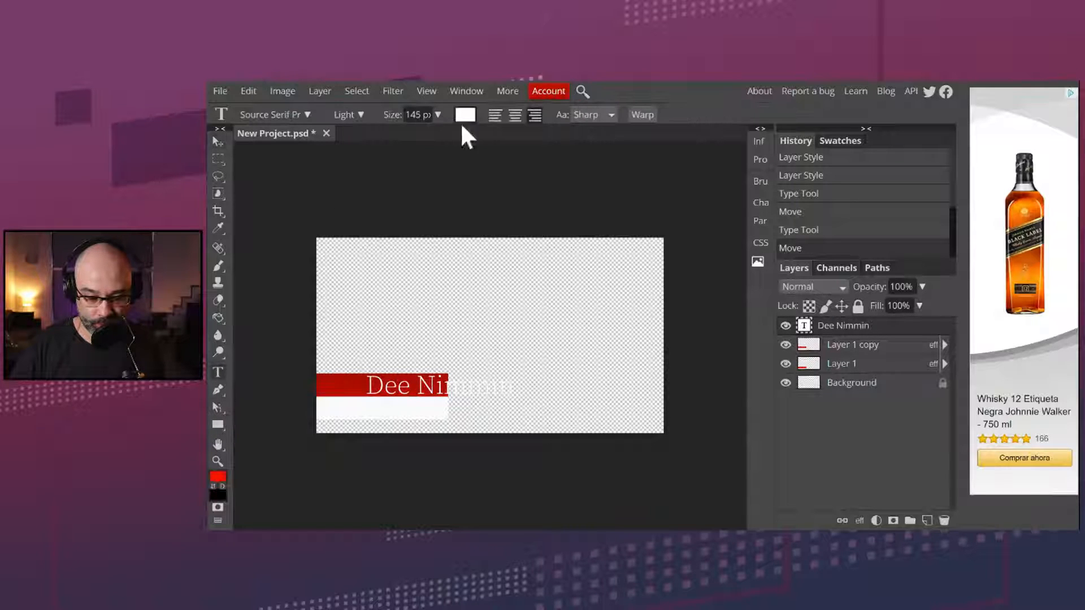
left_click(511, 117)
left_click(495, 117)
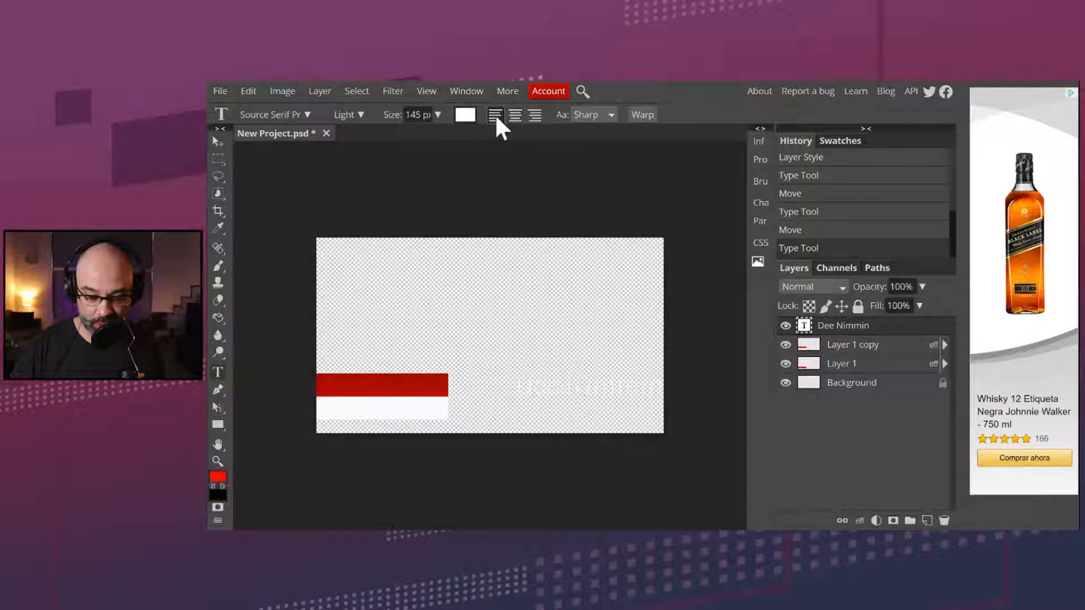
left_click(517, 116)
left_click(534, 115)
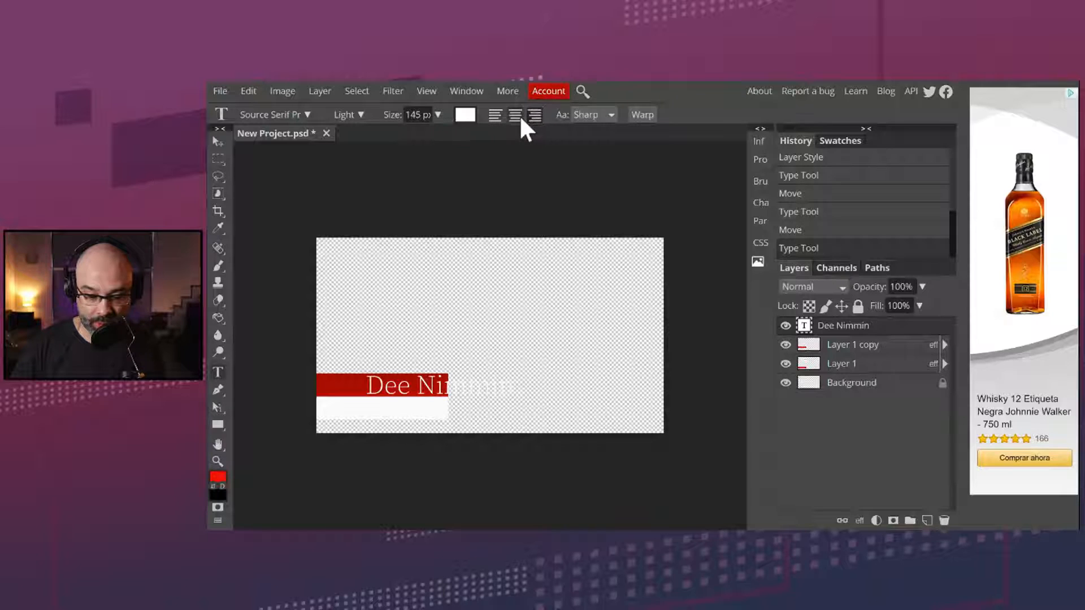
left_click(494, 116)
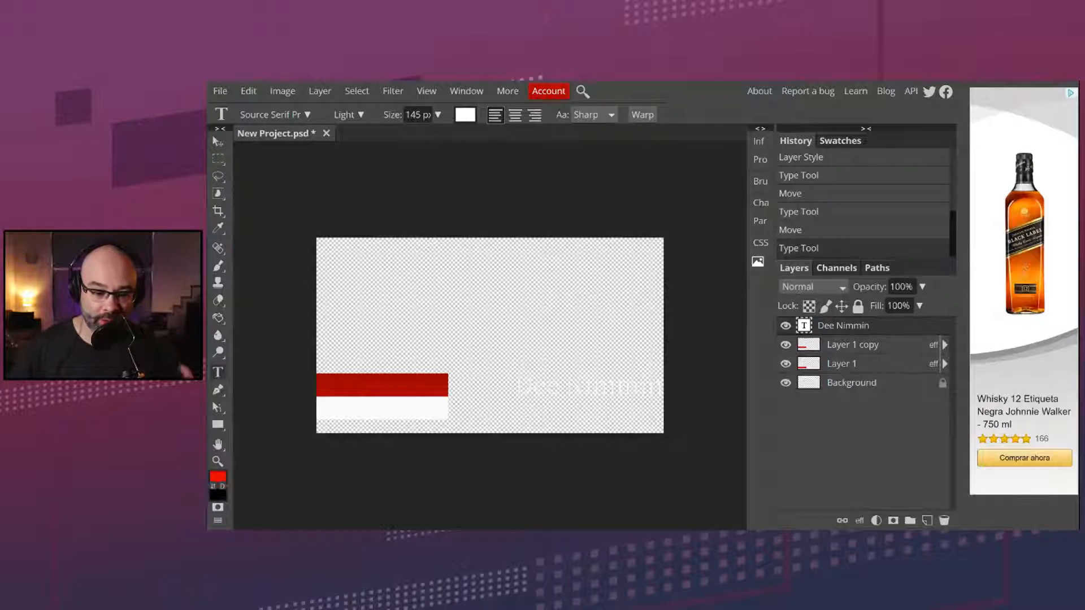
left_click(216, 140)
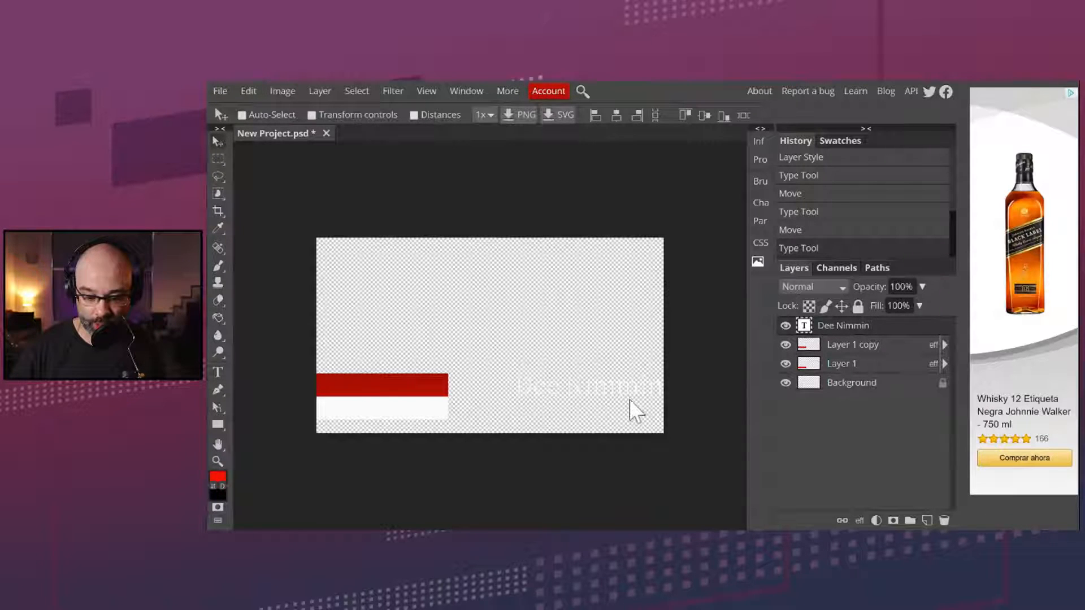
left_click_drag(583, 386, 528, 371)
left_click(218, 372)
key("BackSpace")
key("BackSpace")
key("BackSpace")
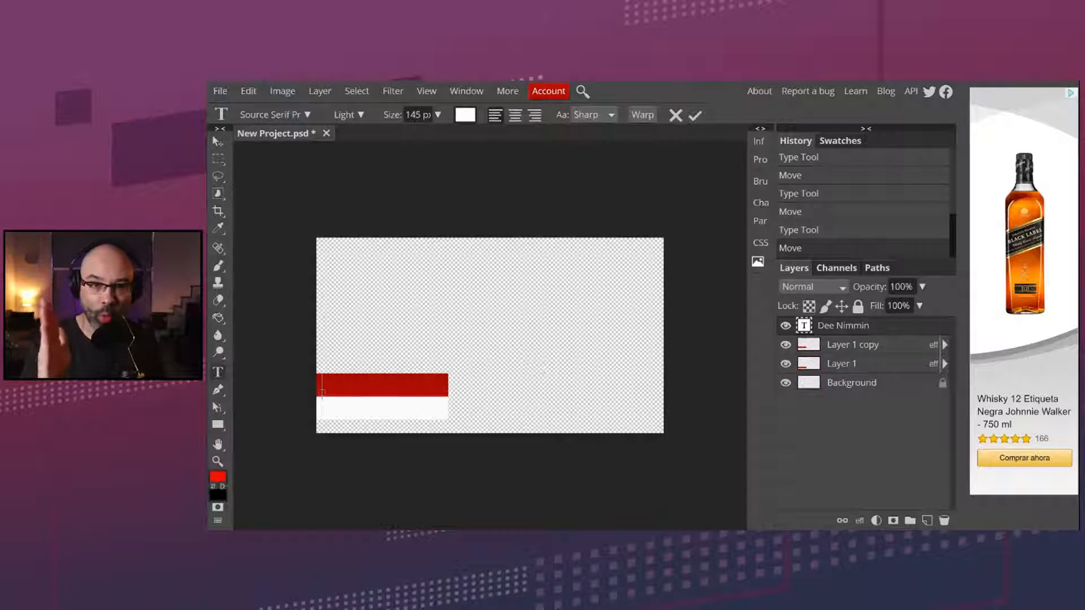
type("hdjgsdfjgfs")
key("BackSpace")
key("BackSpace")
key("BackSpace")
key("BackSpace")
key("BackSpace")
key("BackSpace")
key("BackSpace")
key("BackSpace")
key("BackSpace")
key("BackSpace")
key("BackSpace")
type("sfjkgsdkfgs")
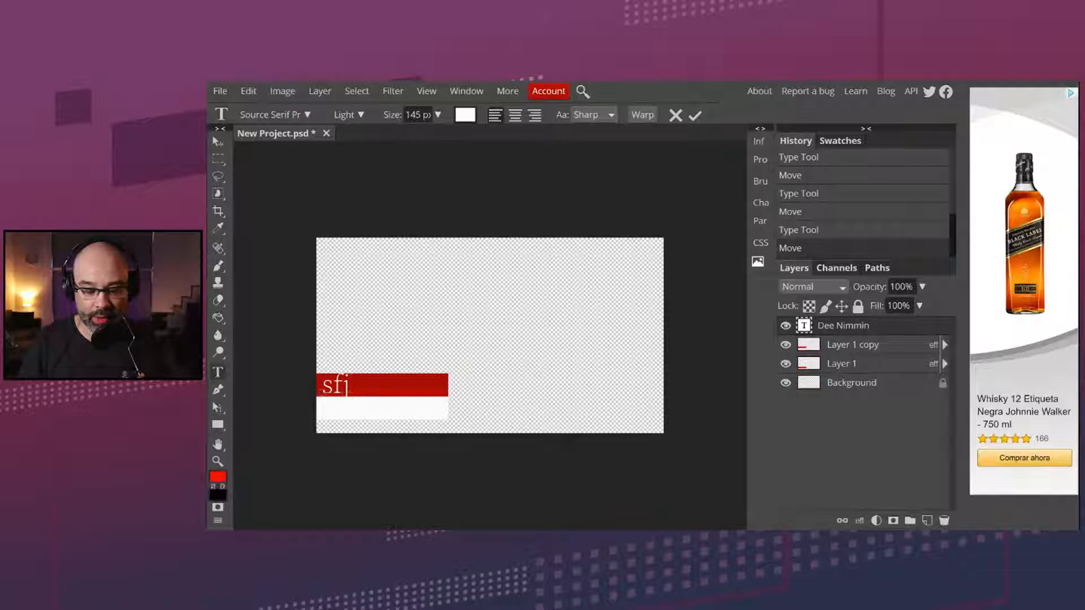
key("BackSpace")
key("BackSpace")
key("BackSpace")
key("BackSpace")
key("BackSpace")
key("BackSpace")
key("BackSpace")
key("BackSpace")
key("BackSpace")
key("BackSpace")
key("BackSpace")
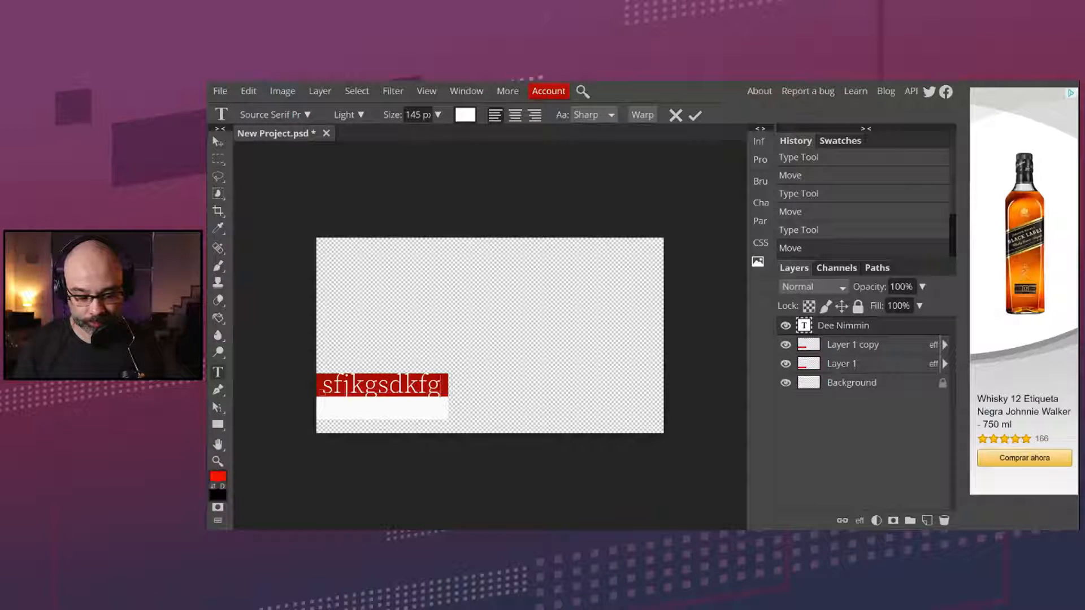
type("Dee Nimm")
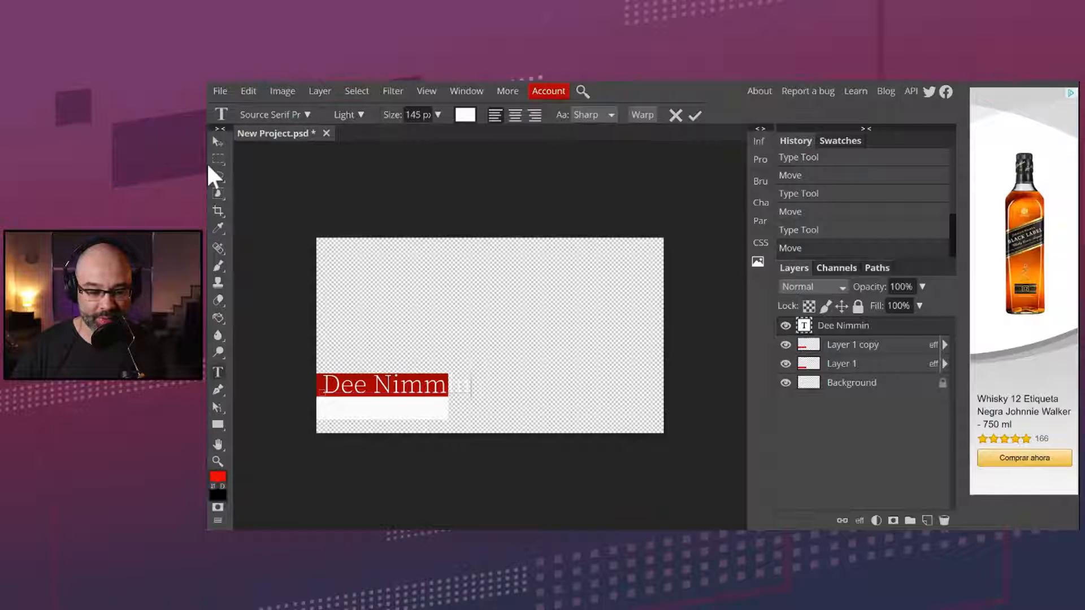
Pick Bebas from the font list for the Dee Nimmin text and commit the edit
left_click(307, 114)
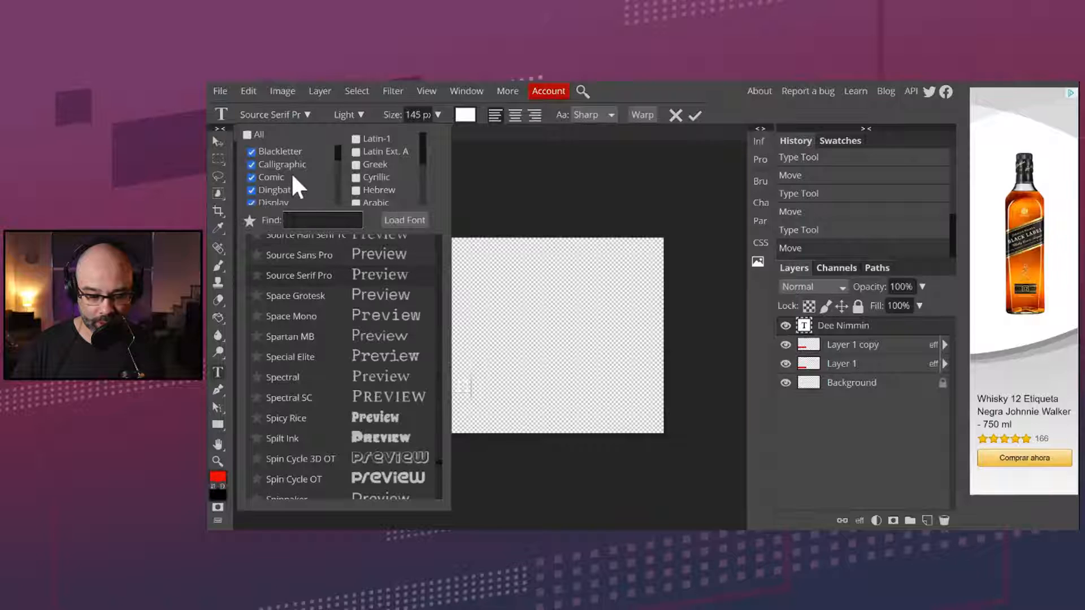
scroll(329, 299, "up", 15)
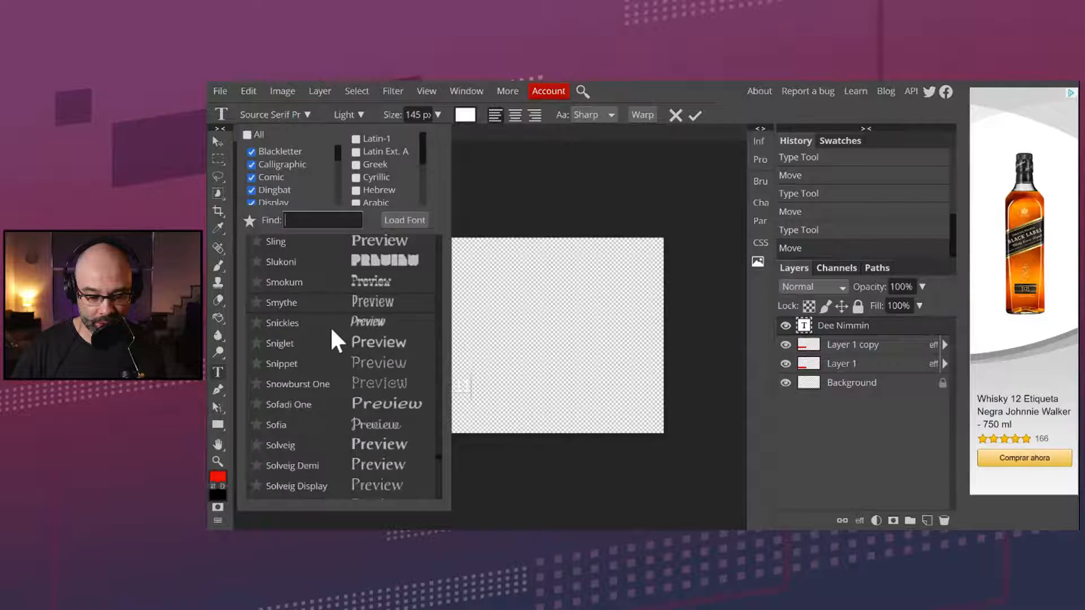
scroll(337, 341, "up", 15)
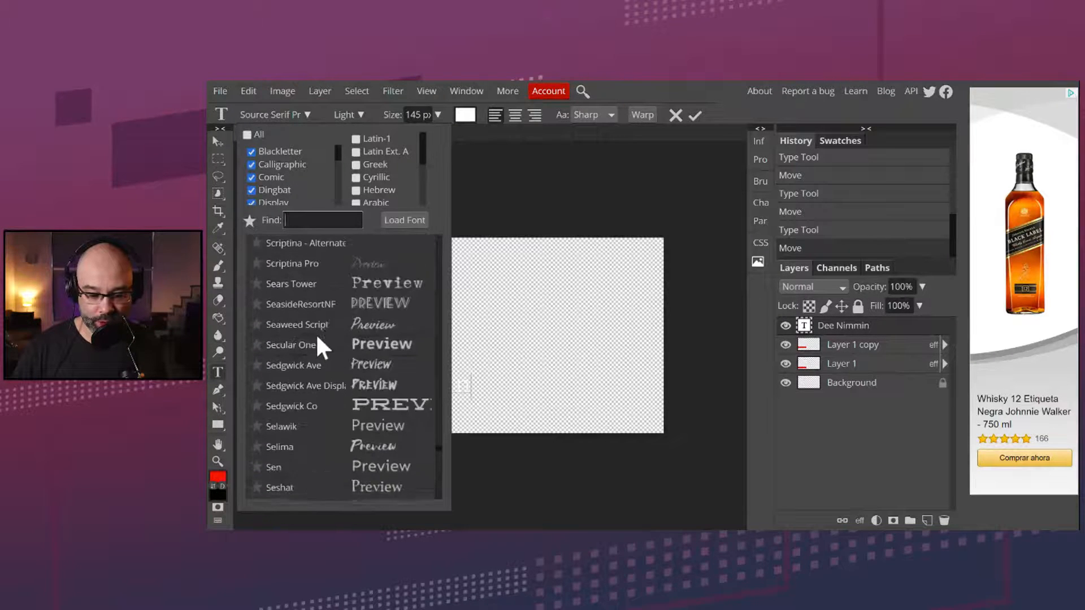
left_click_drag(438, 445, 437, 238)
scroll(355, 330, "down", 20)
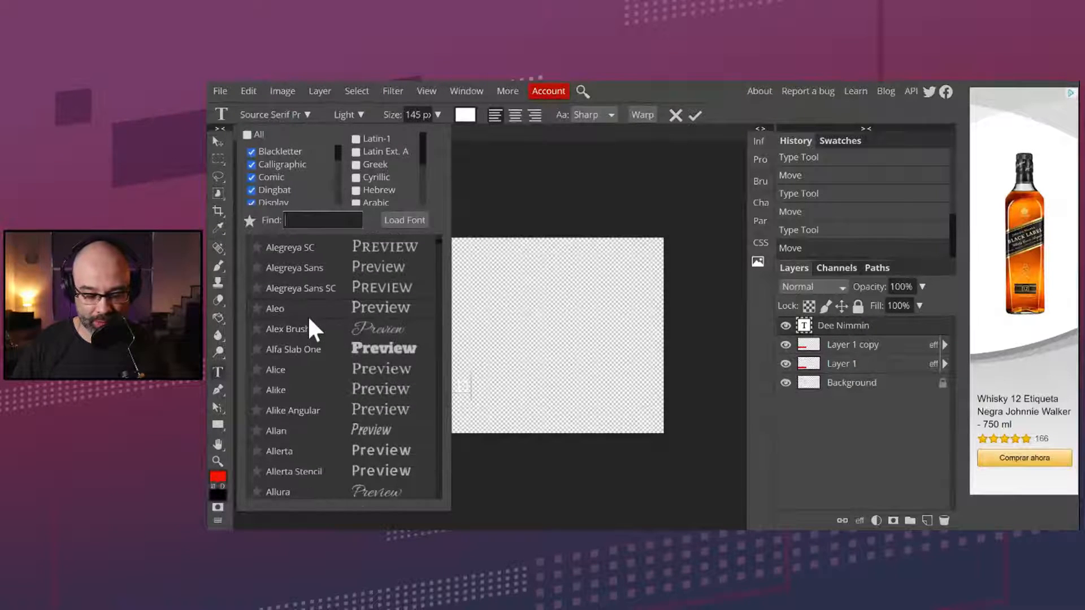
scroll(306, 316, "down", 20)
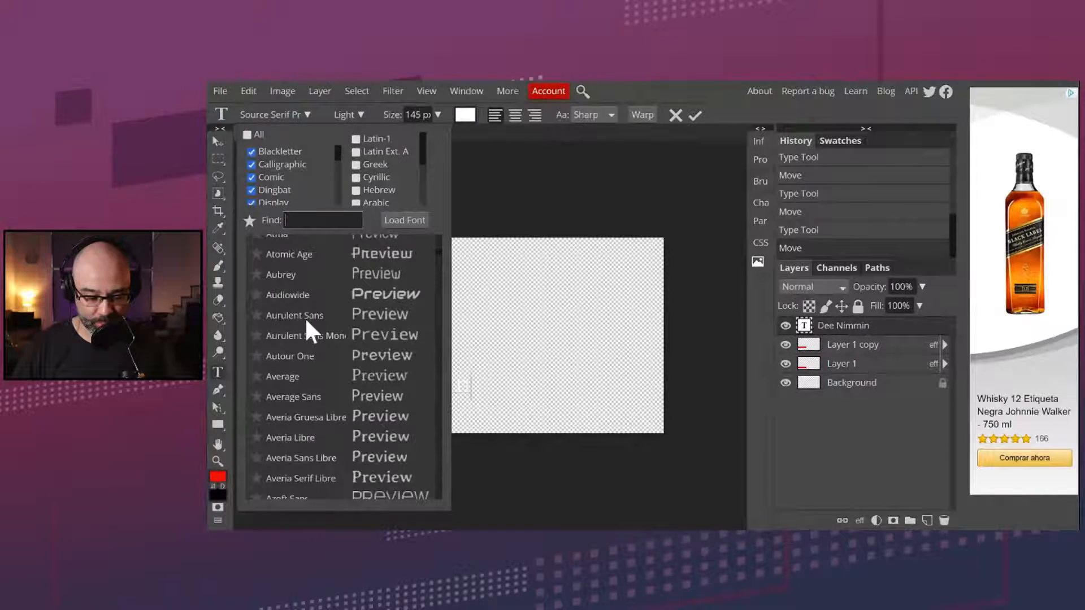
scroll(305, 322, "down", 20)
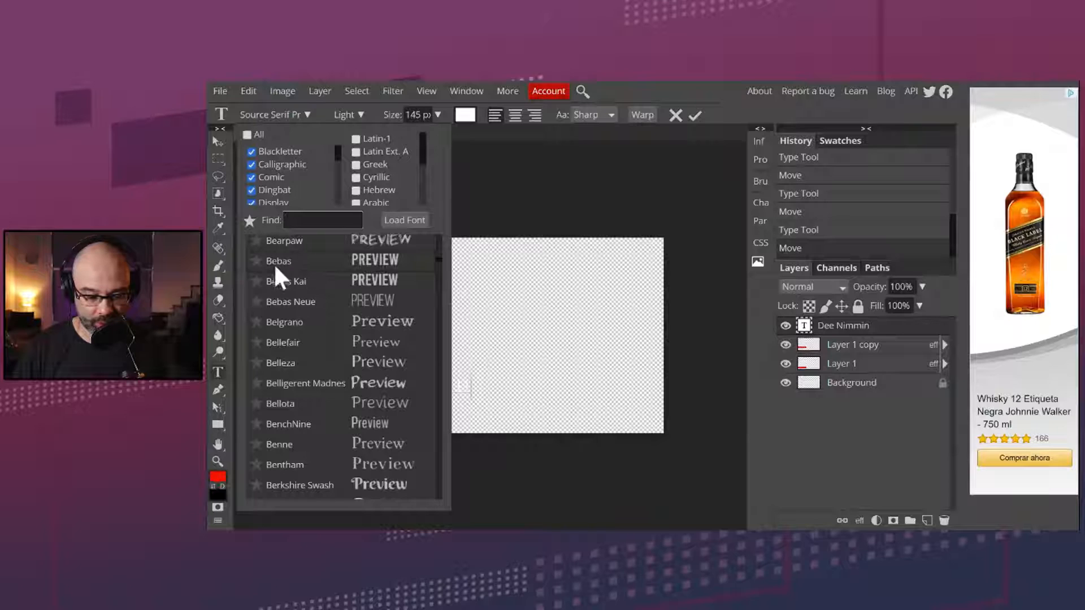
left_click(286, 260)
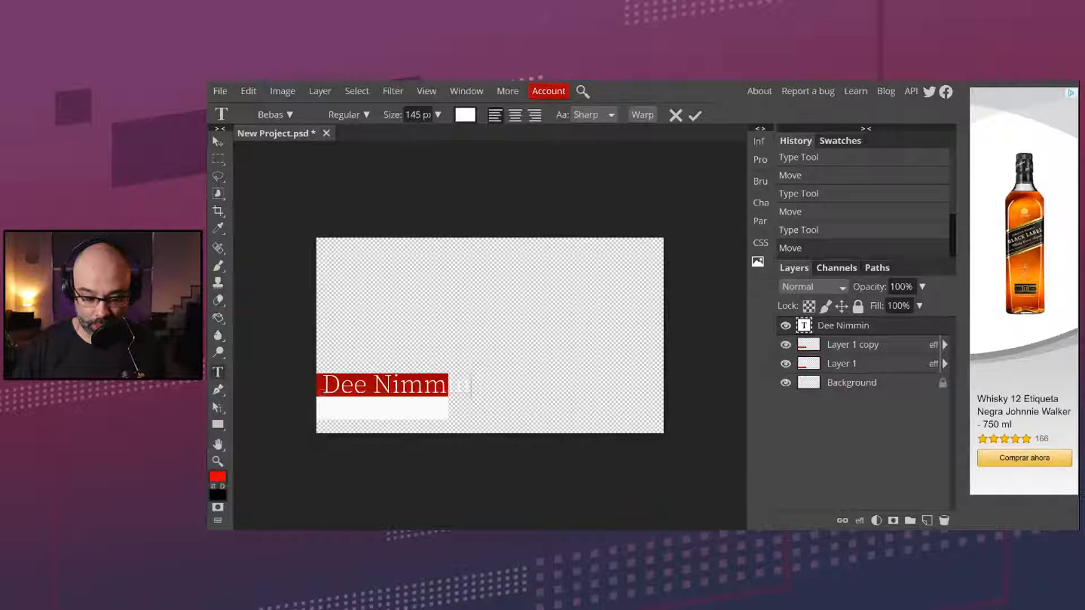
left_click(217, 141)
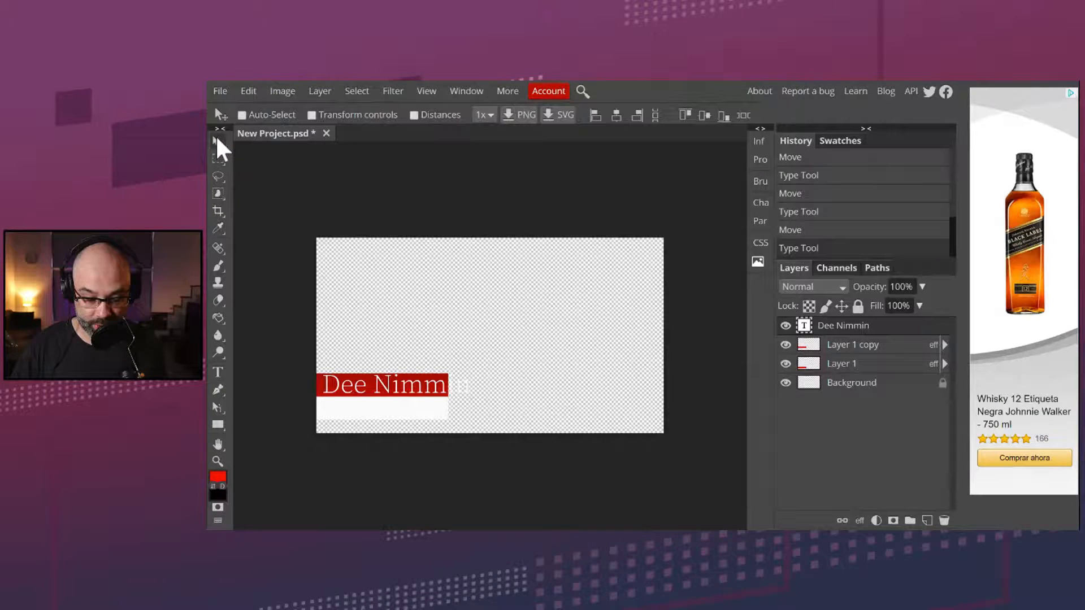
left_click(224, 372)
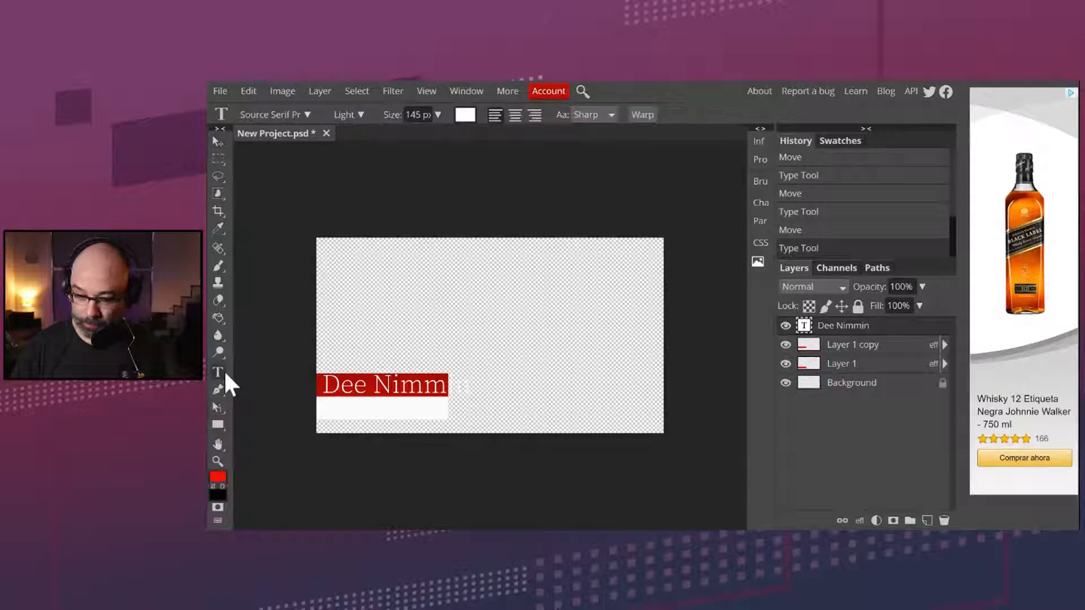
left_click(300, 113)
left_click_drag(440, 461, 454, 271)
scroll(354, 312, "up", 5)
scroll(353, 319, "up", 10)
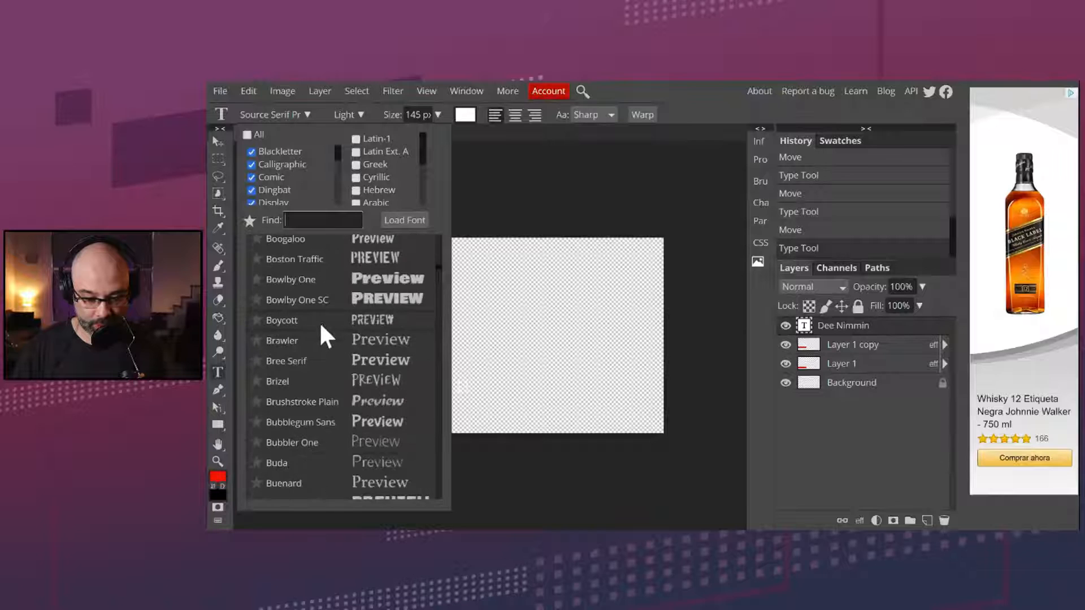
scroll(344, 308, "up", 15)
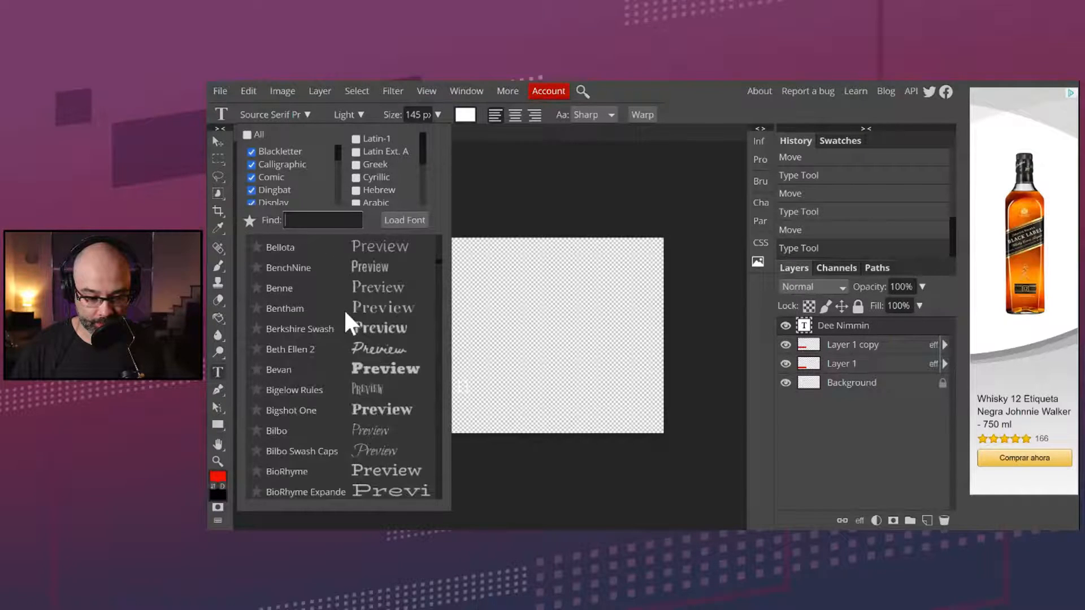
scroll(344, 308, "up", 4)
scroll(337, 316, "down", 10)
scroll(337, 319, "down", 10)
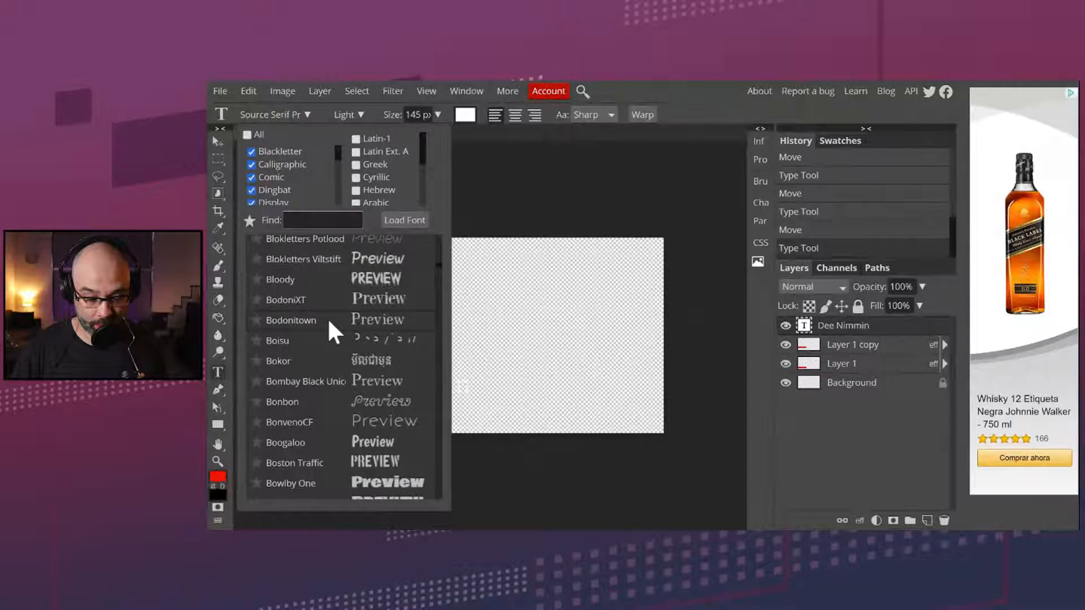
scroll(316, 318, "down", 1)
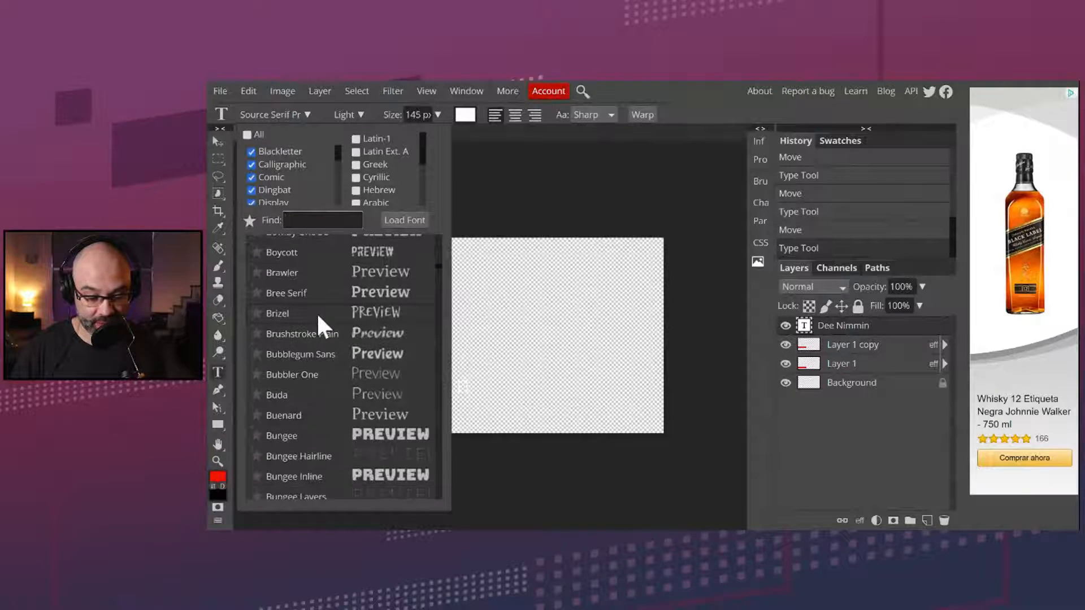
scroll(316, 314, "down", 2)
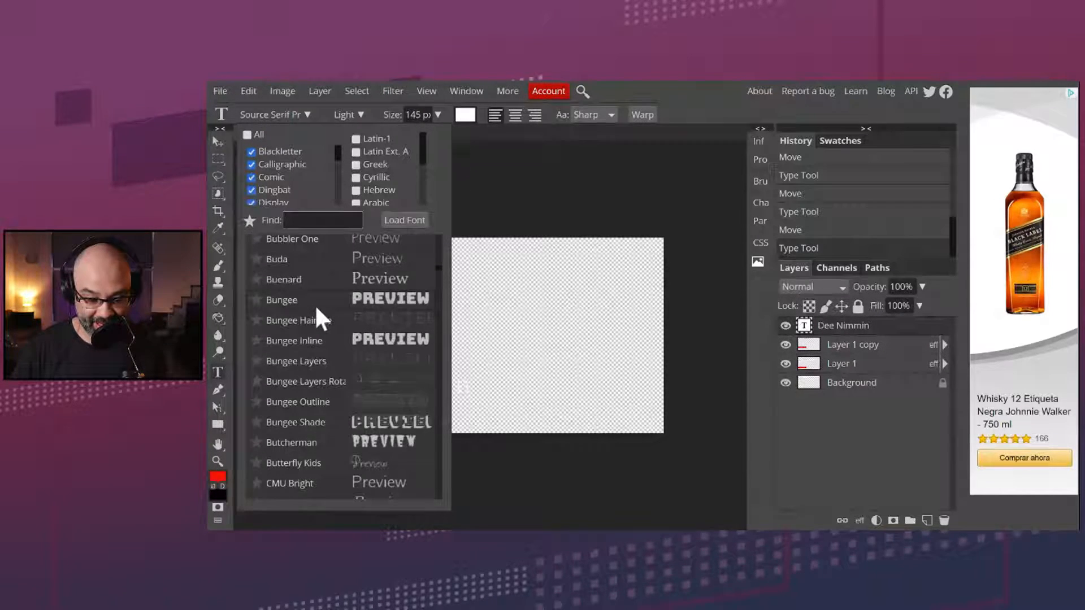
scroll(313, 308, "down", 2)
scroll(312, 311, "up", 6)
scroll(311, 312, "up", 7)
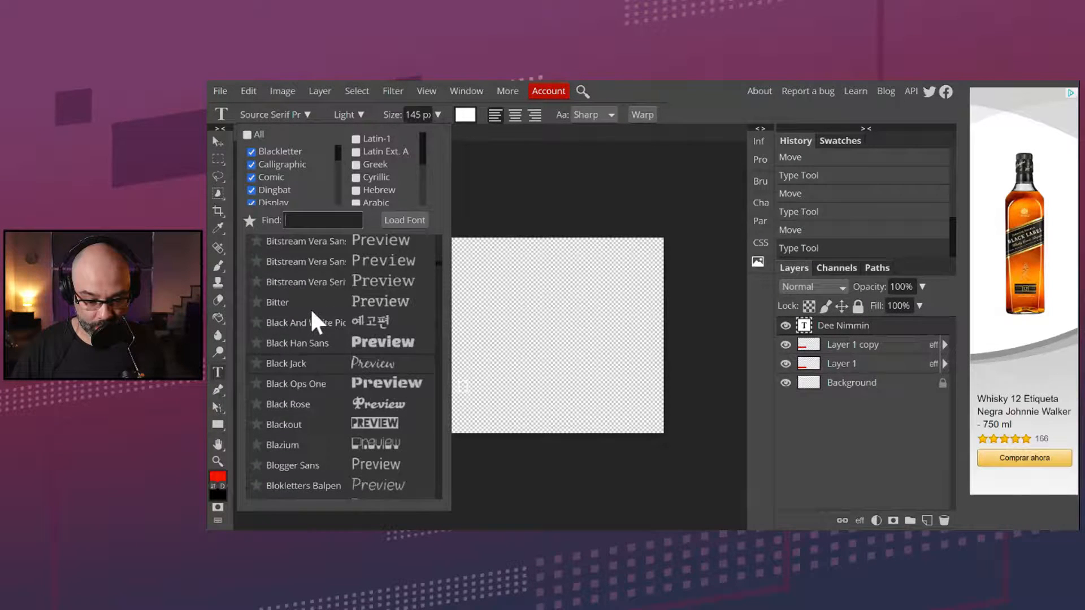
scroll(311, 312, "up", 3)
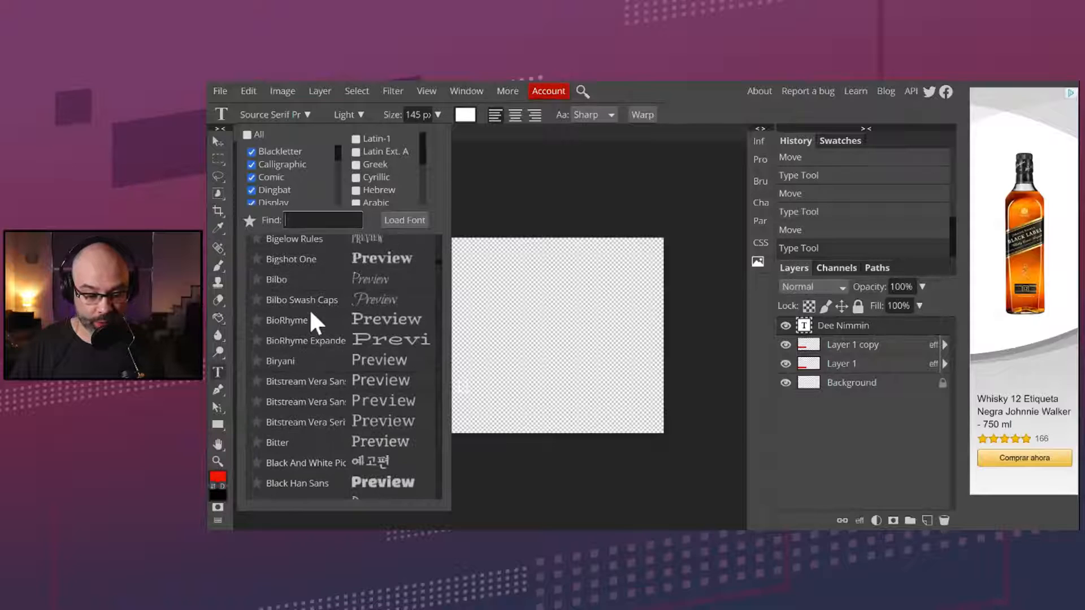
scroll(311, 315, "up", 4)
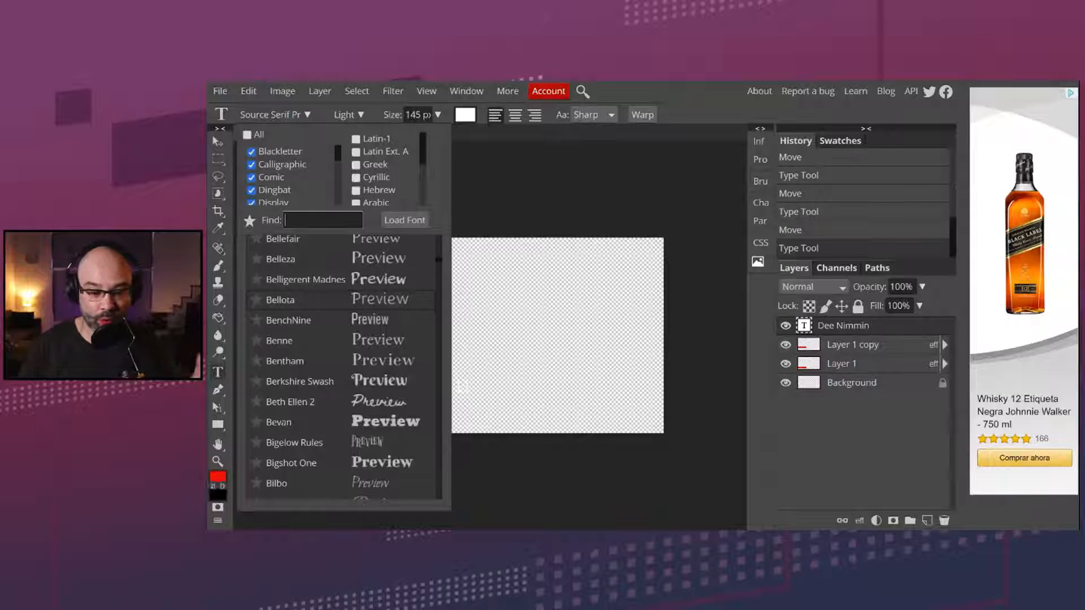
scroll(321, 313, "up", 1)
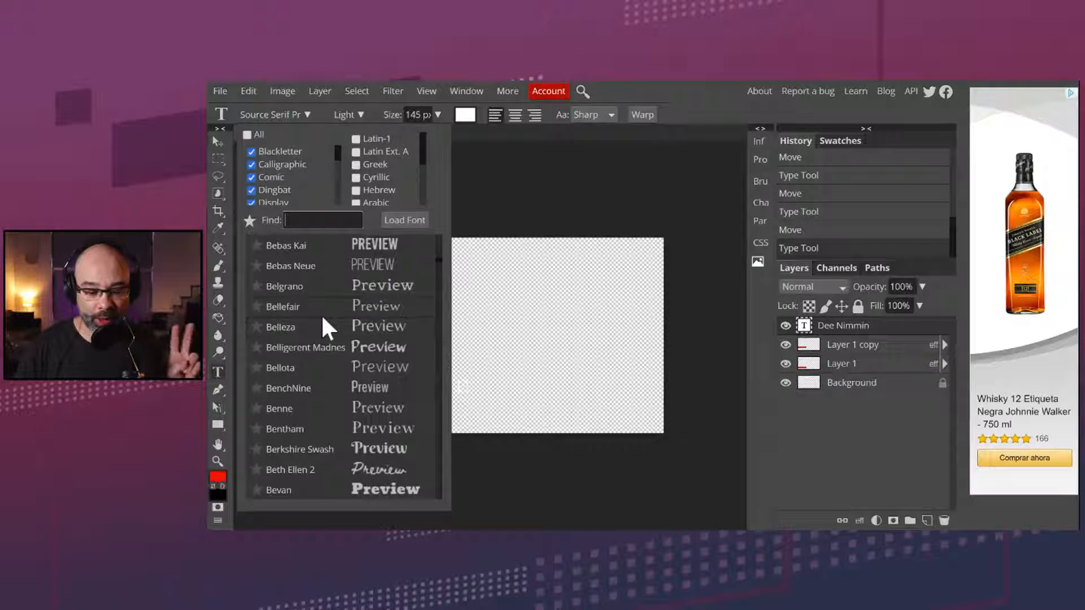
scroll(320, 291, "up", 1)
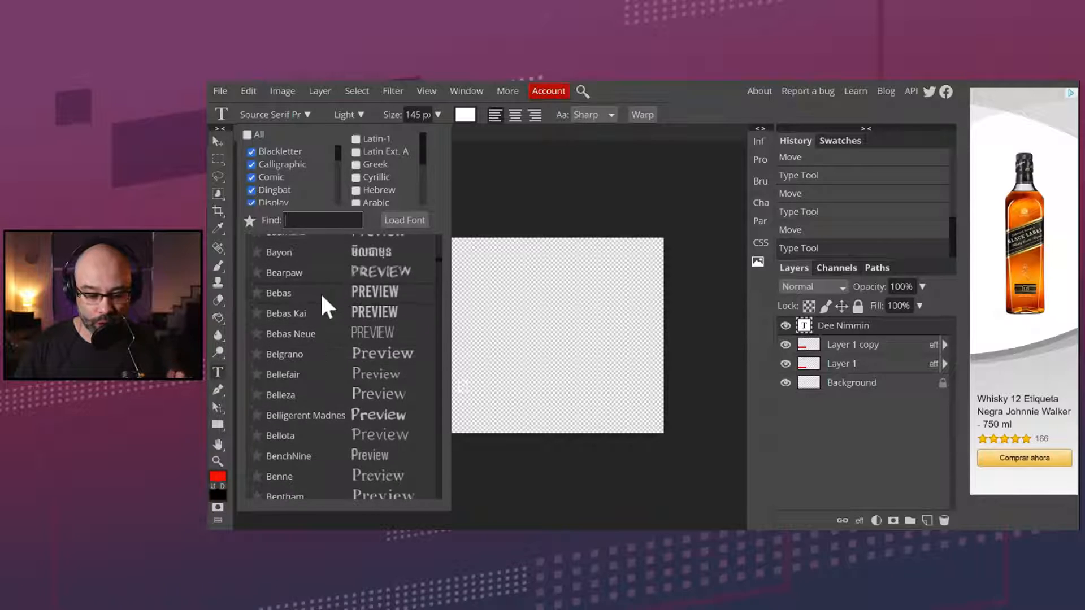
left_click(307, 293)
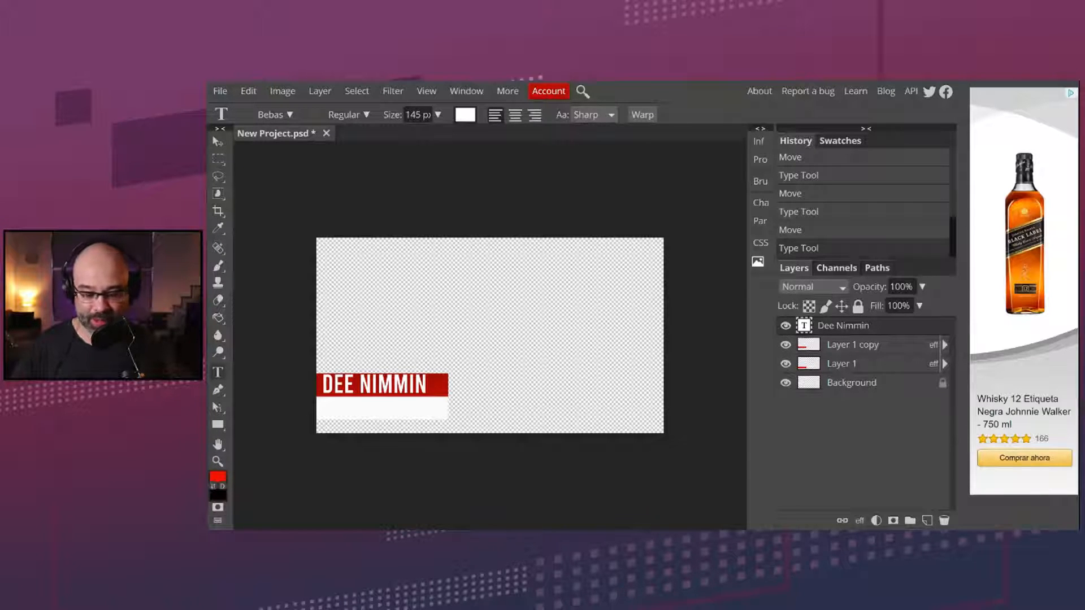
Resize the DEE NIMMIN text to 119 px and nudge it into place within the red bar
left_click(217, 141)
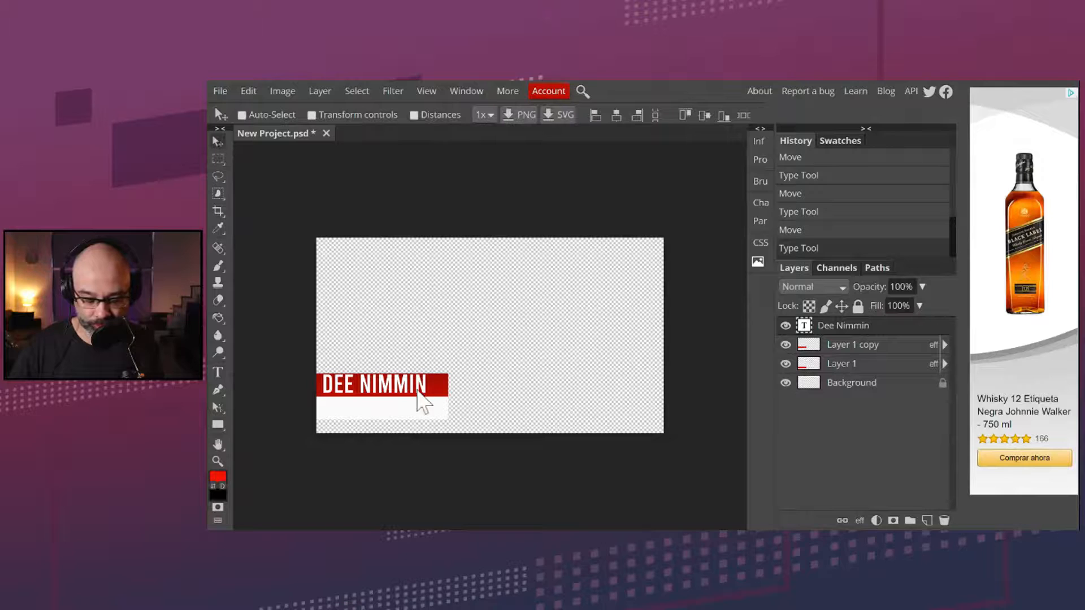
left_click_drag(414, 397, 410, 387)
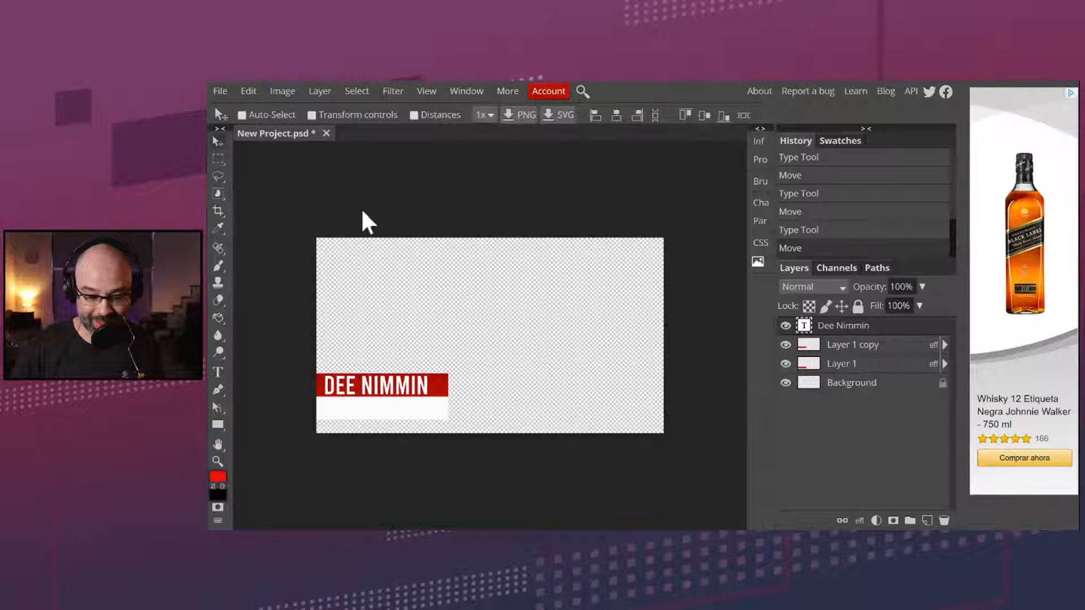
left_click(219, 371)
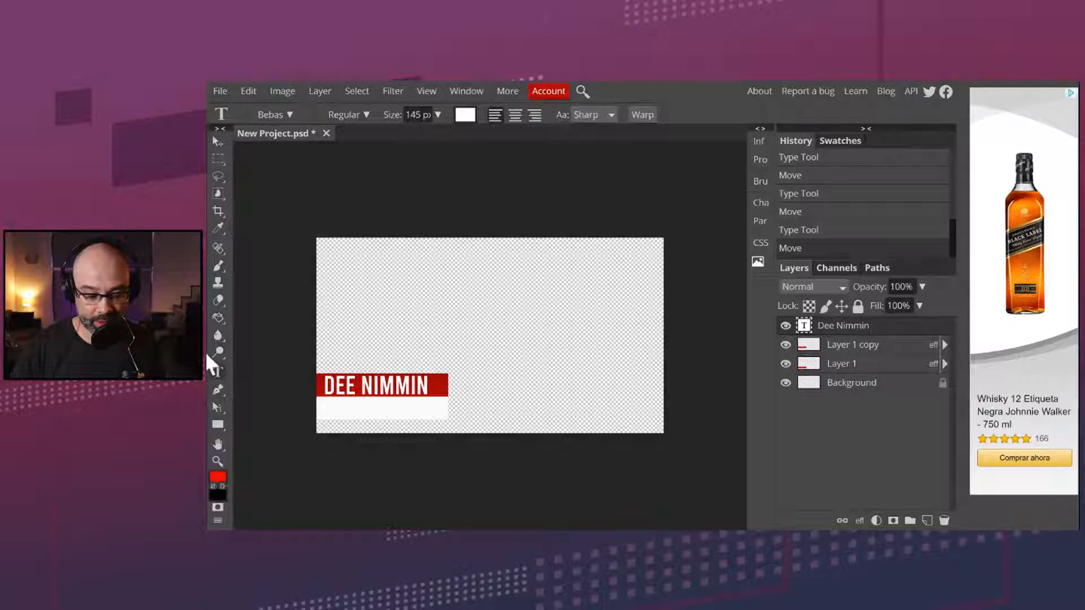
left_click(436, 114)
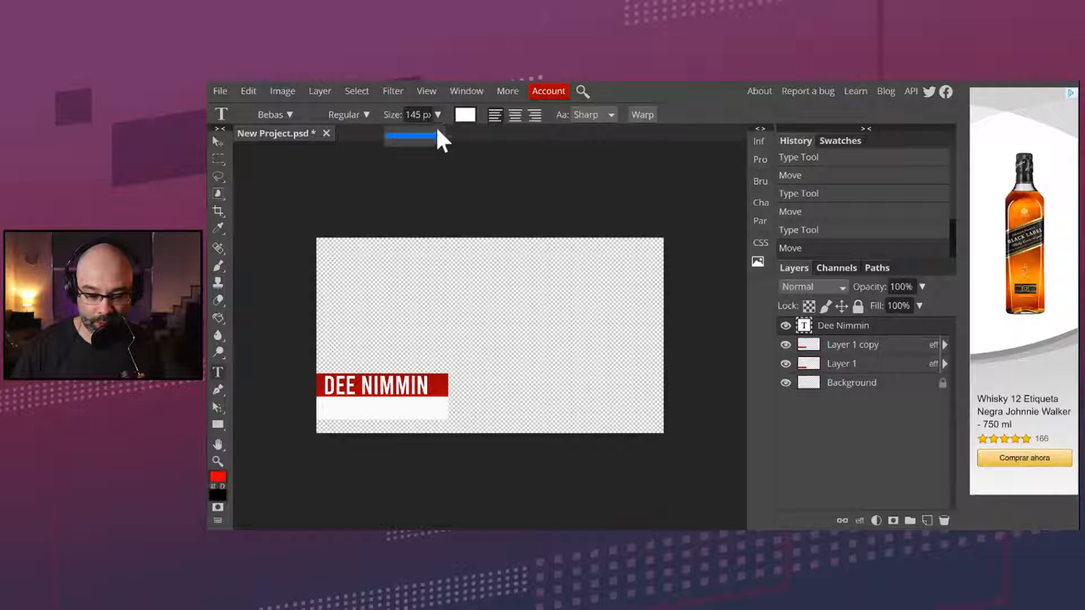
left_click_drag(436, 134, 436, 136)
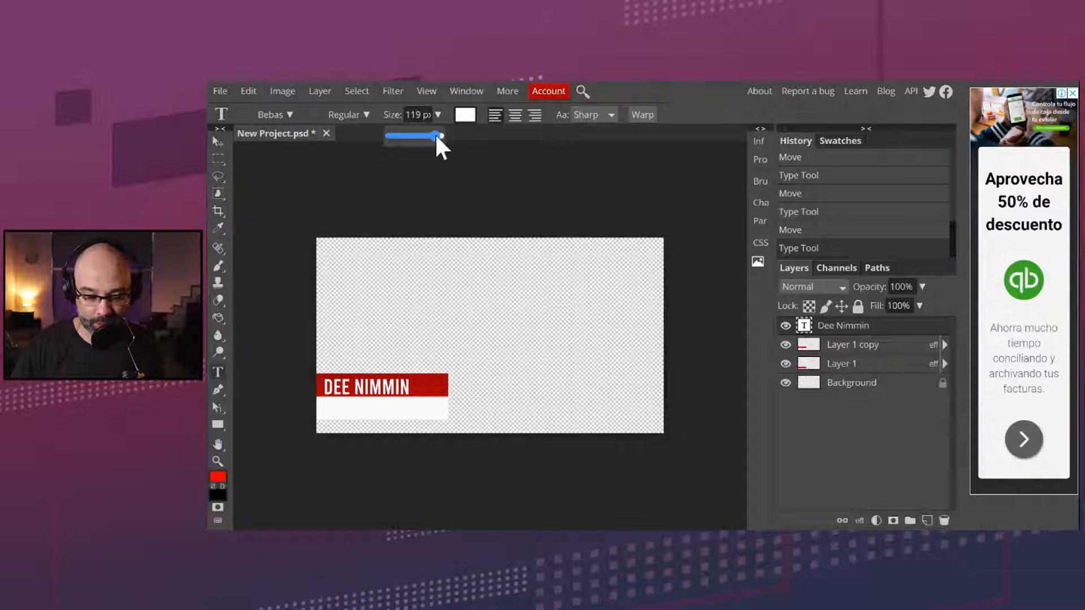
left_click(219, 141)
left_click_drag(388, 399, 383, 387)
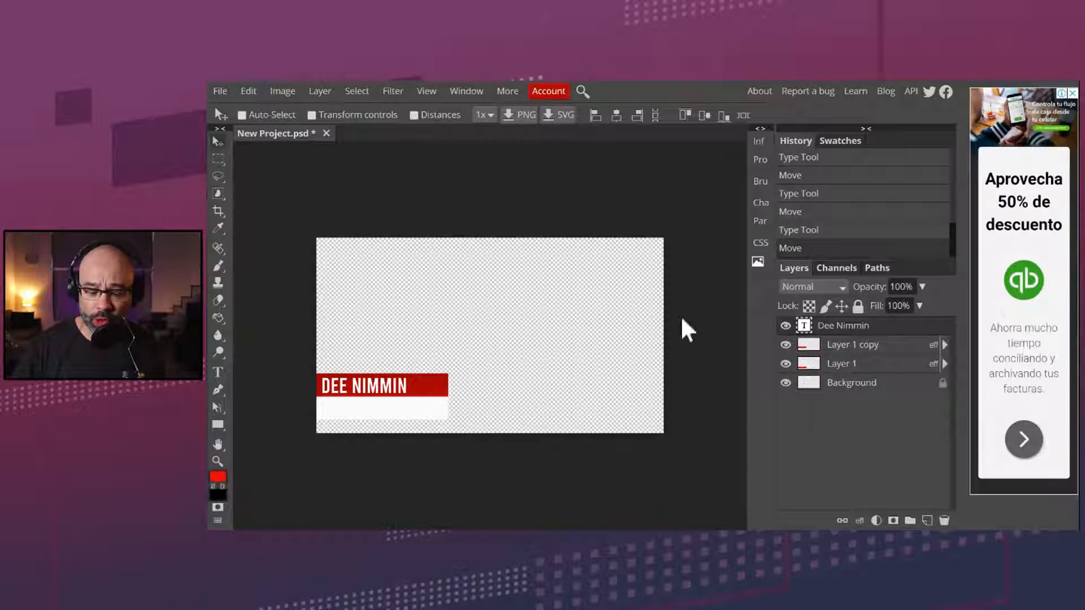
right_click(862, 330)
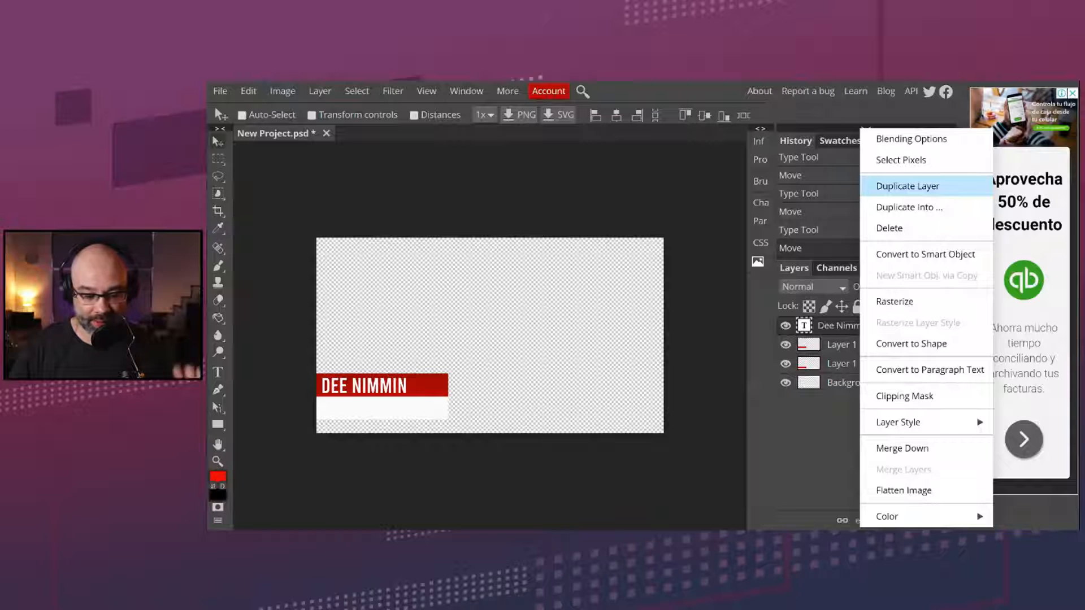
left_click(908, 188)
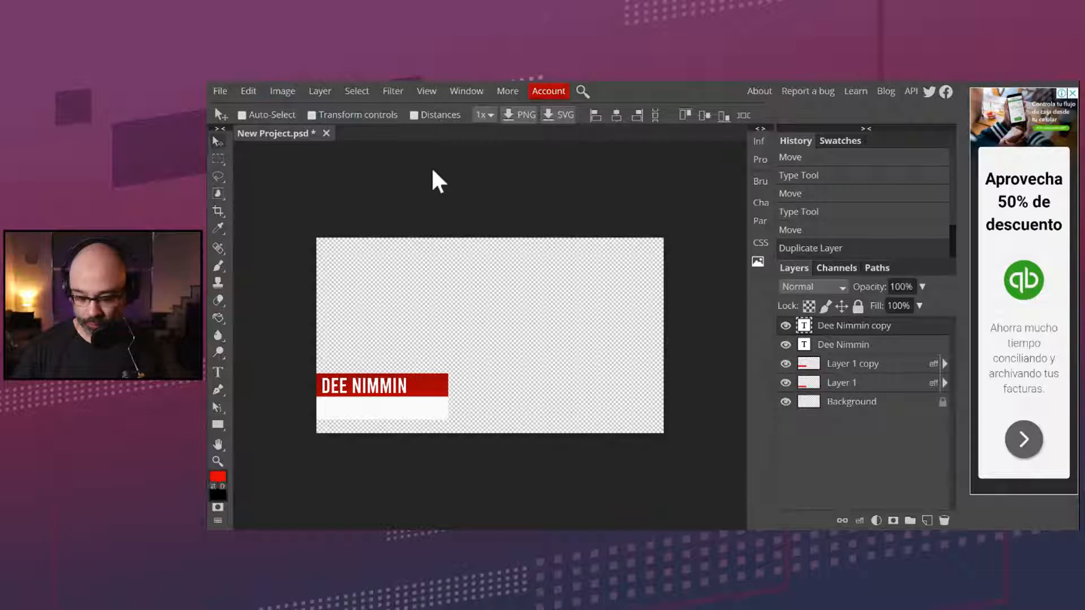
key("Down")
key("Down")
key("Down")
key("Down")
key("Down")
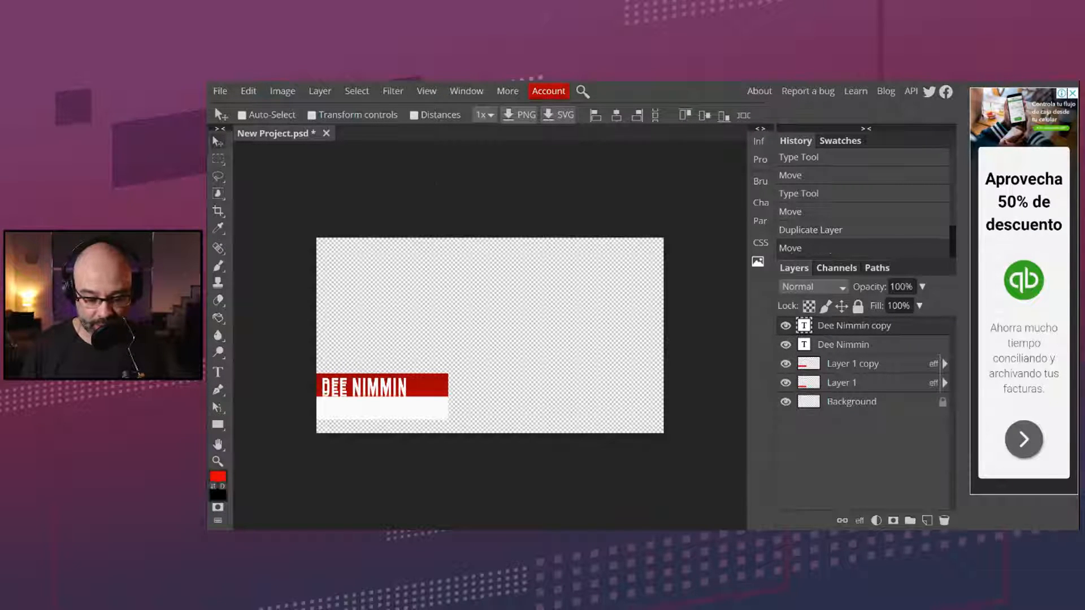
key("Up")
key("Up")
key("Up")
key("Up")
key("Up")
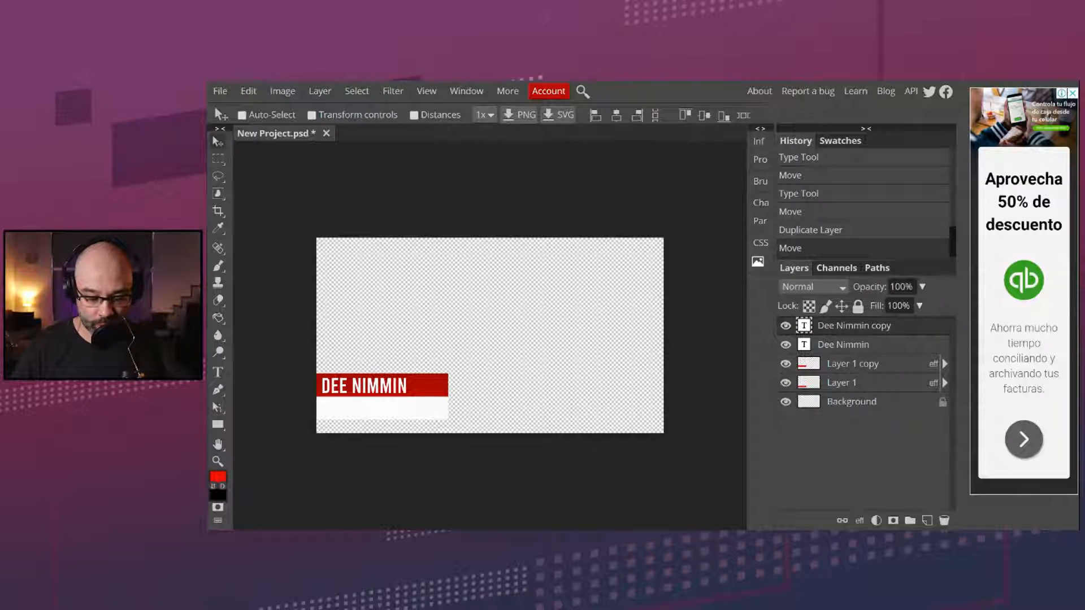
Set the copied name text's colour to near-black 030000 in the Color Picker
left_click(217, 372)
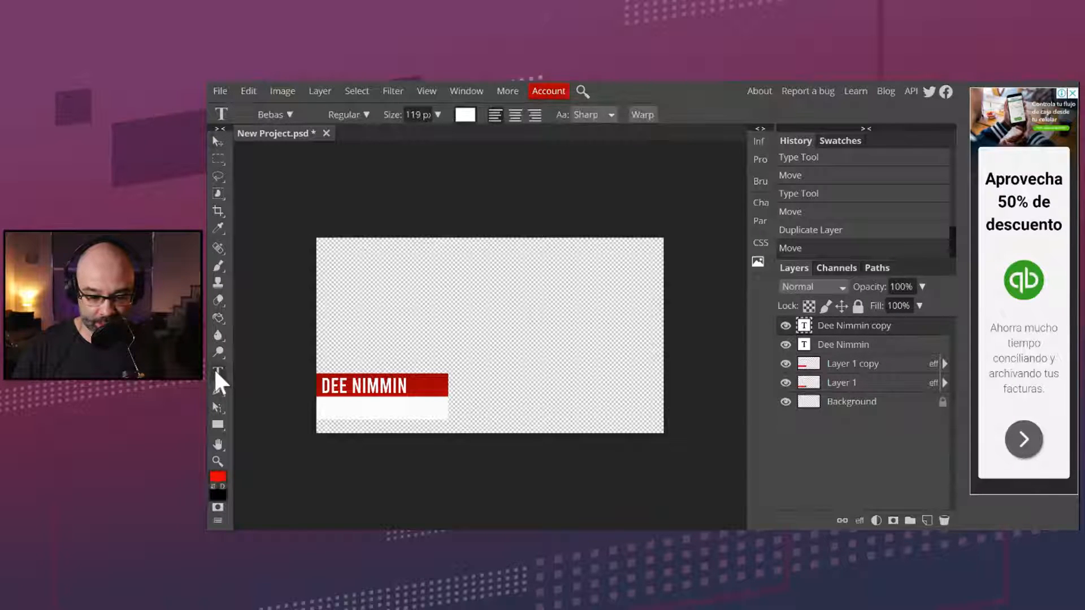
left_click(466, 116)
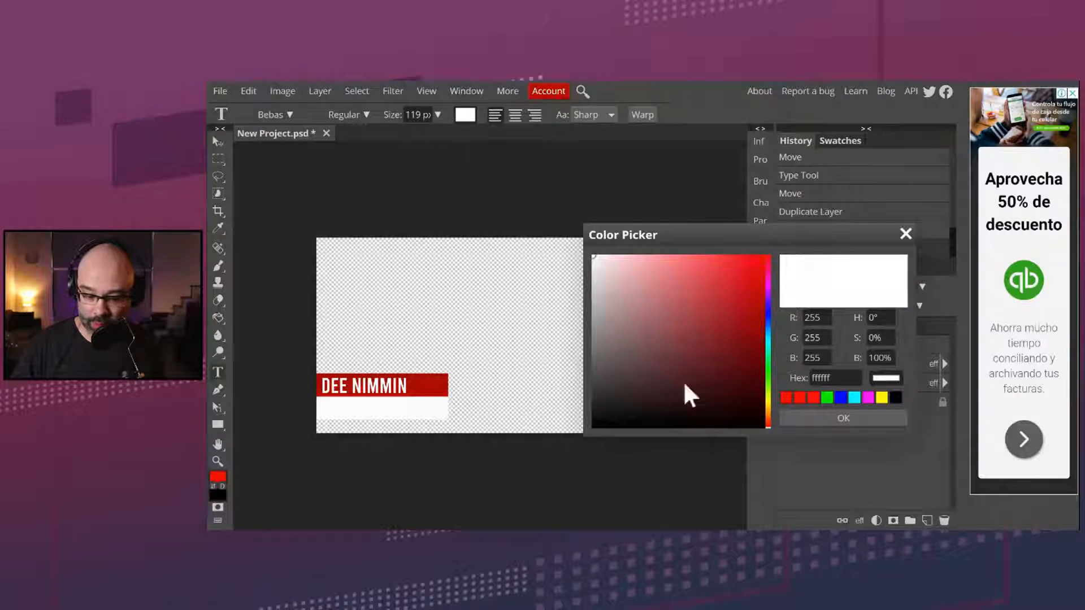
left_click(760, 424)
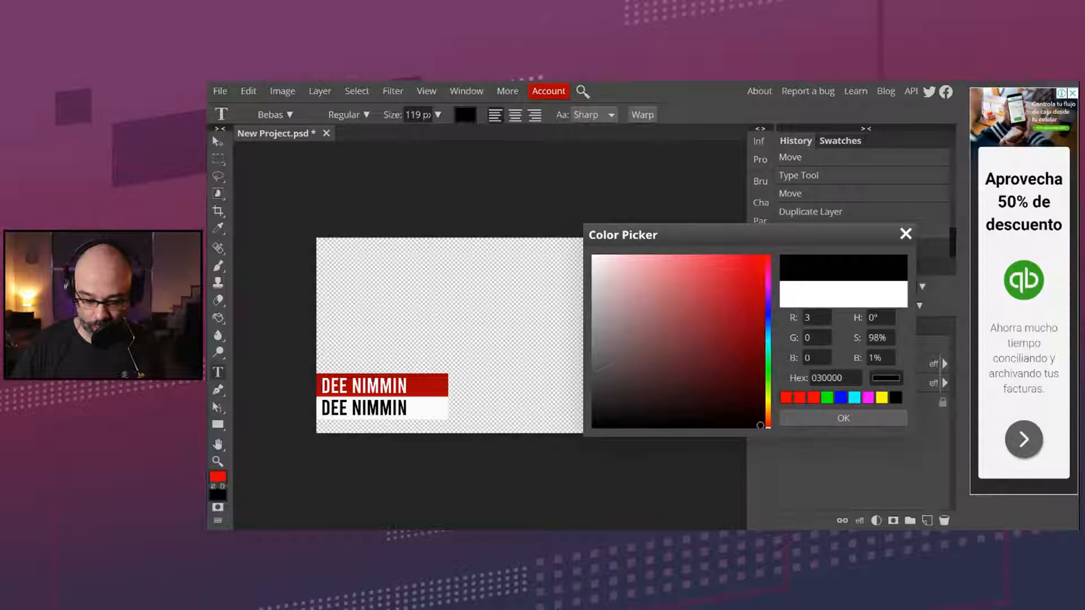
left_click(762, 310)
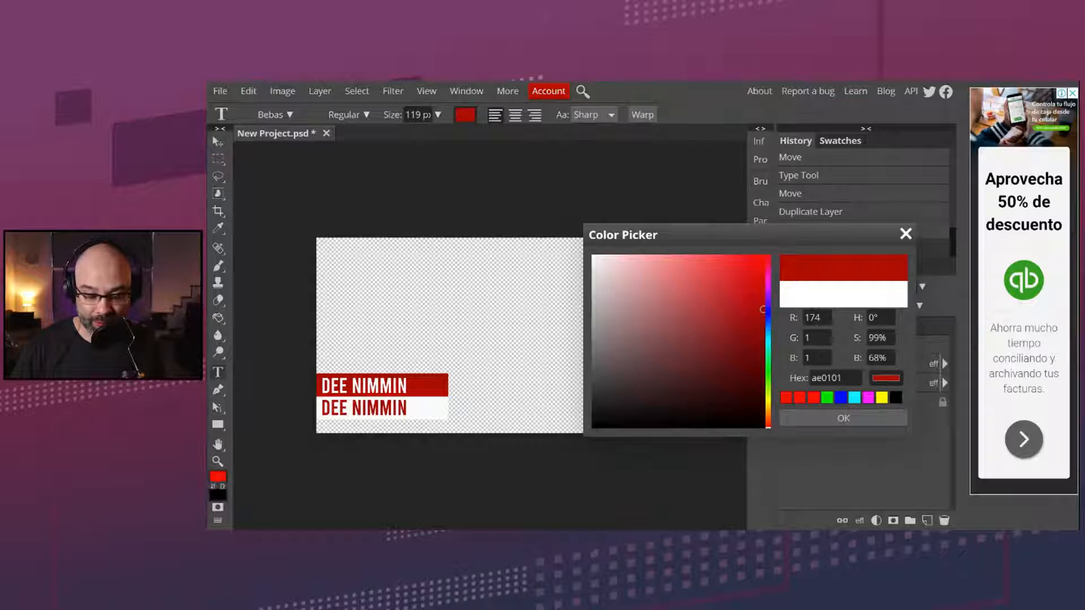
left_click(764, 427)
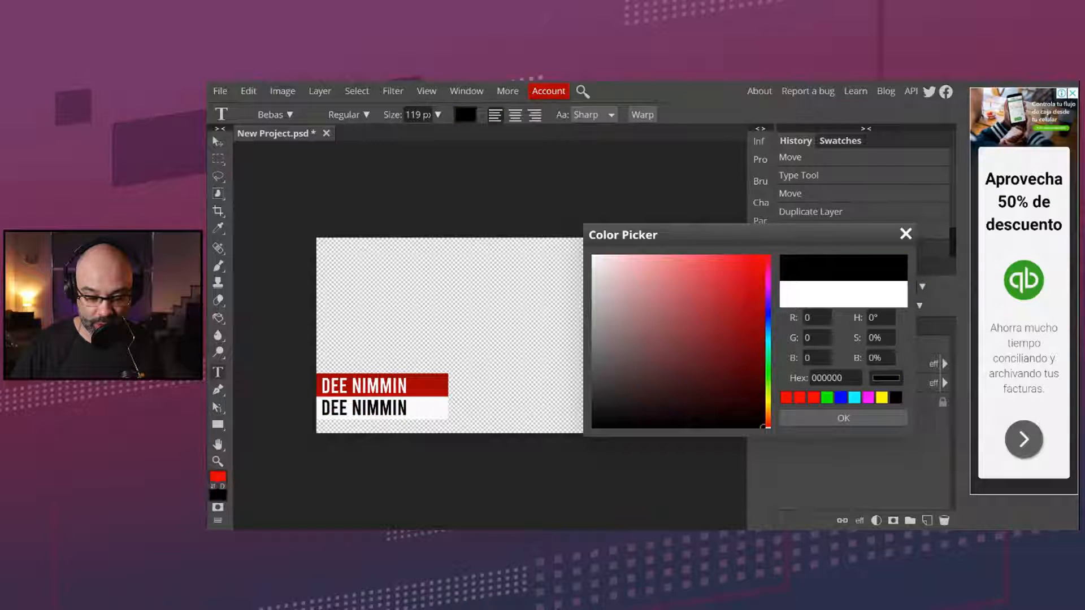
left_click(762, 310)
left_click_drag(762, 310, 762, 308)
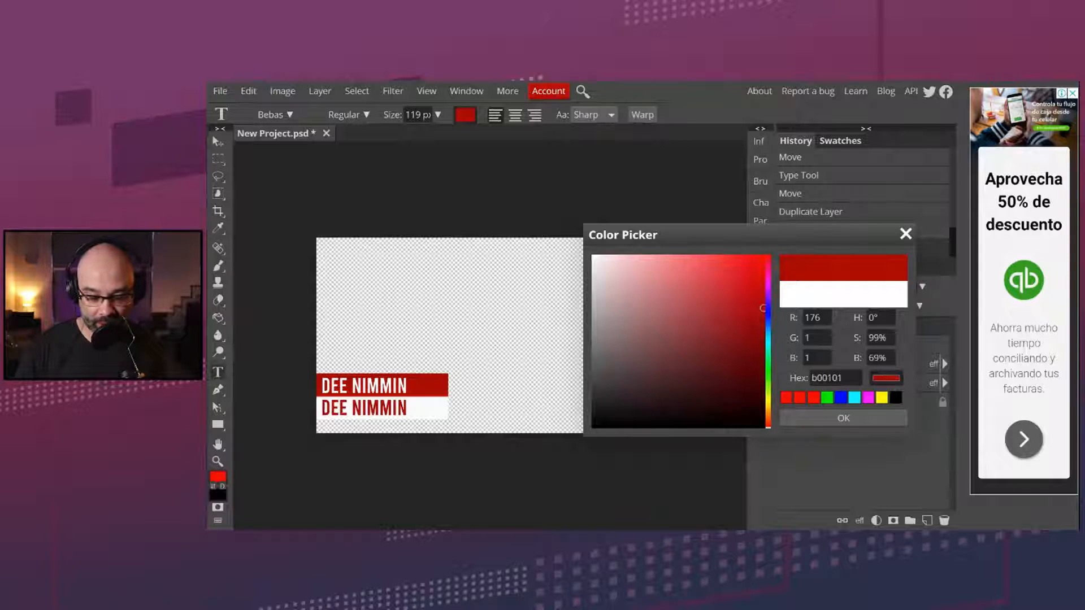
left_click_drag(762, 308, 762, 307)
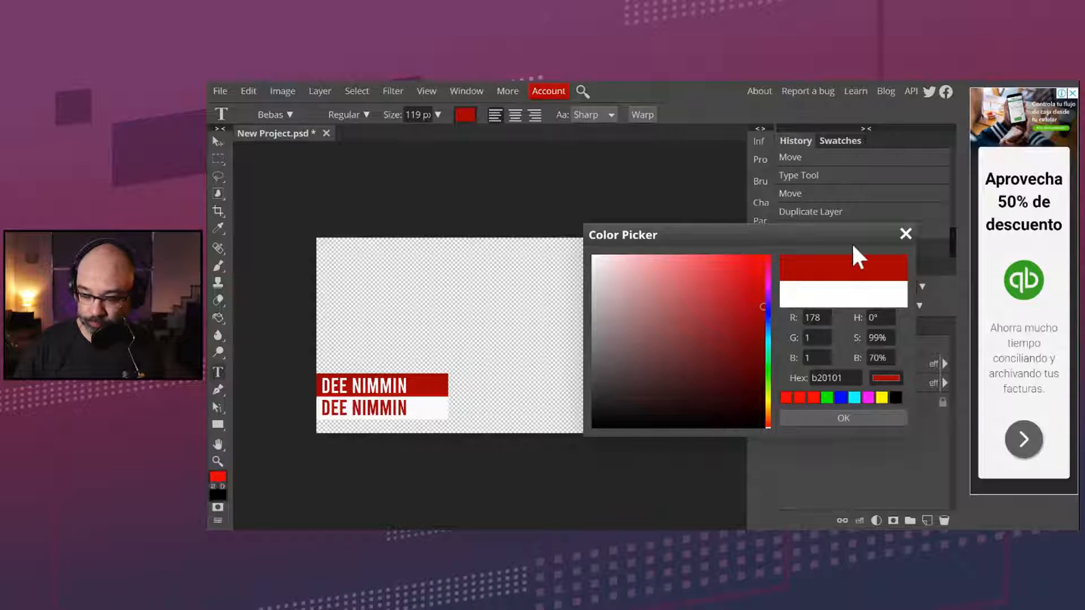
left_click(755, 423)
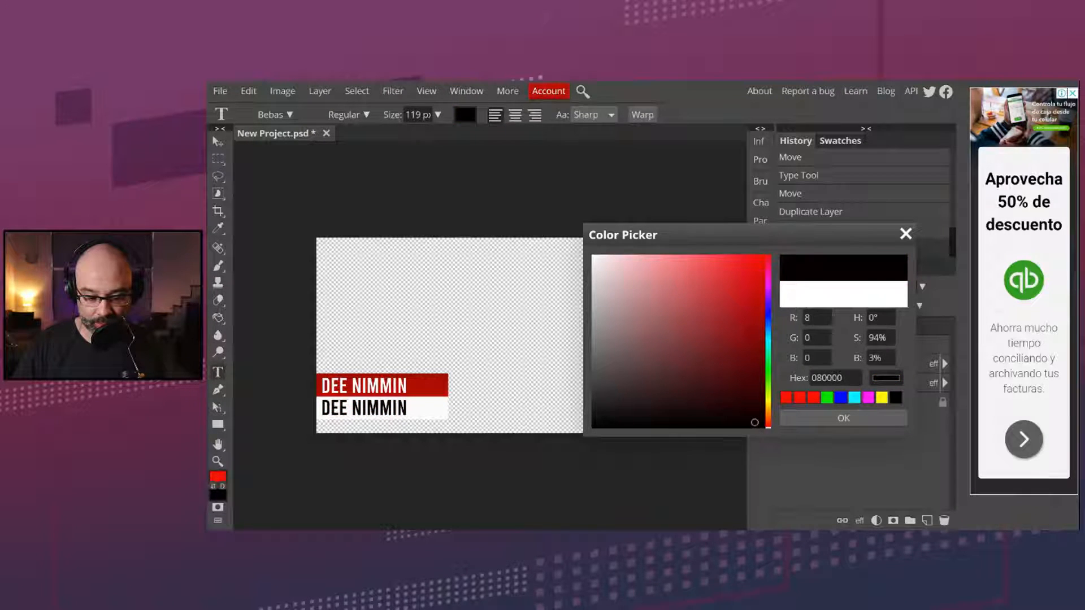
left_click(762, 308)
left_click(767, 422)
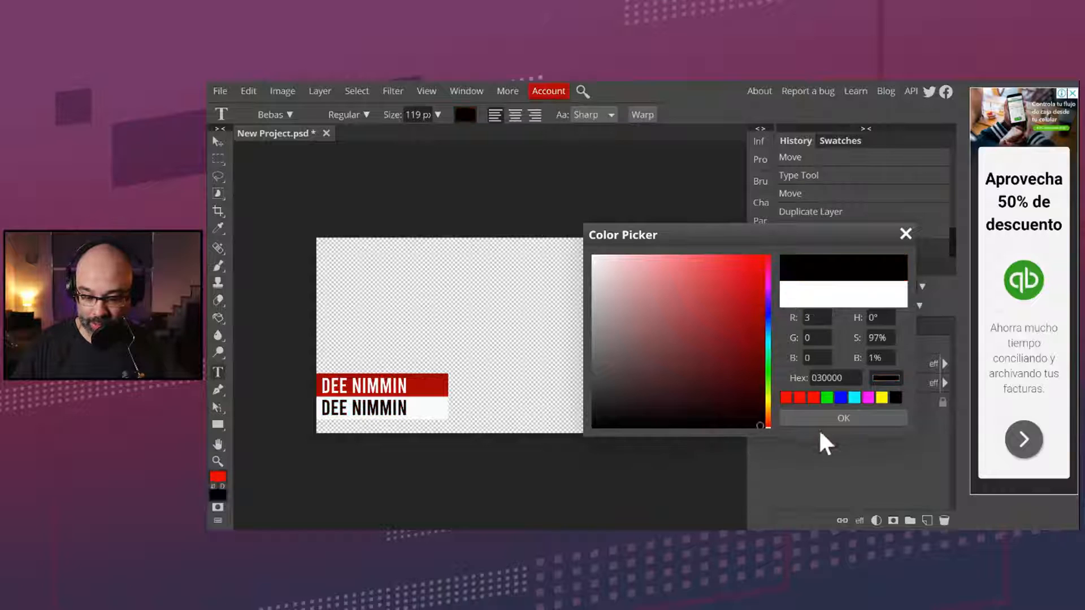
left_click(832, 418)
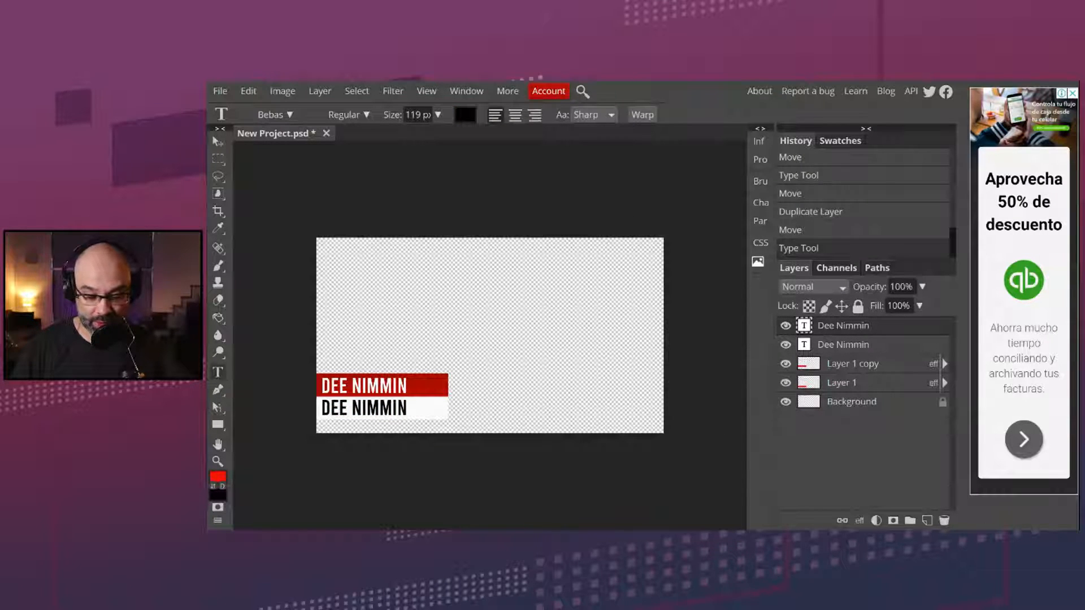
Replace the second line with Streamertemplates.com and reduce its size to 86 px
left_click(379, 409)
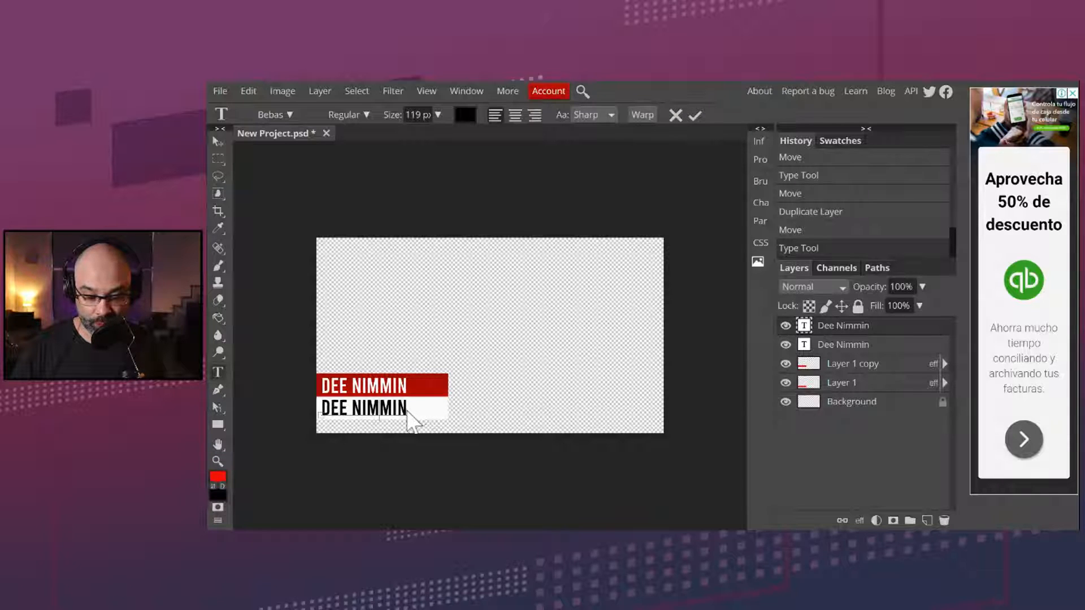
left_click_drag(407, 410, 320, 409)
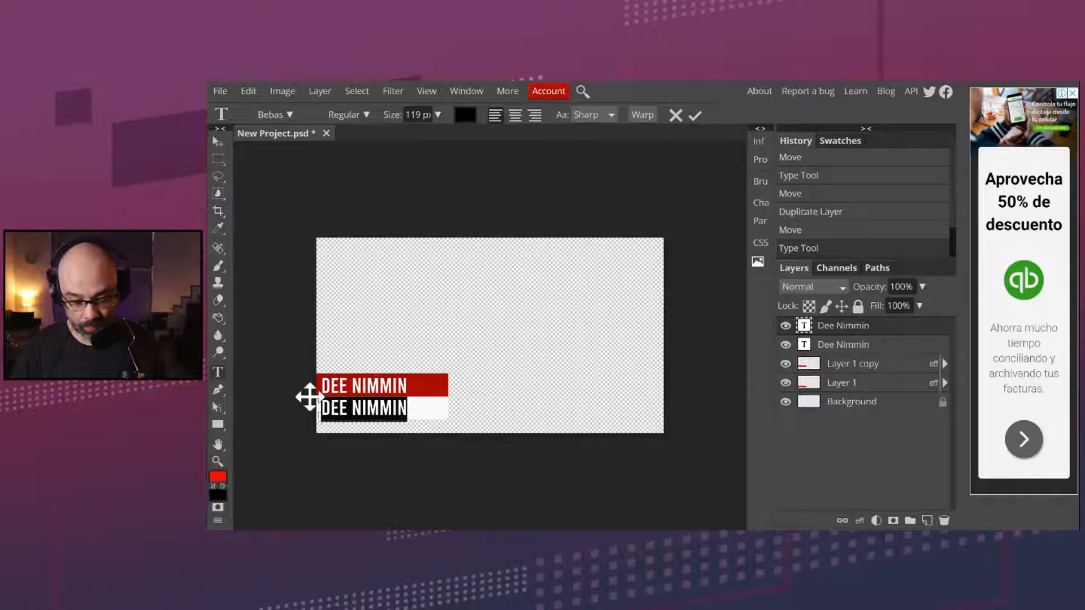
type("Streame")
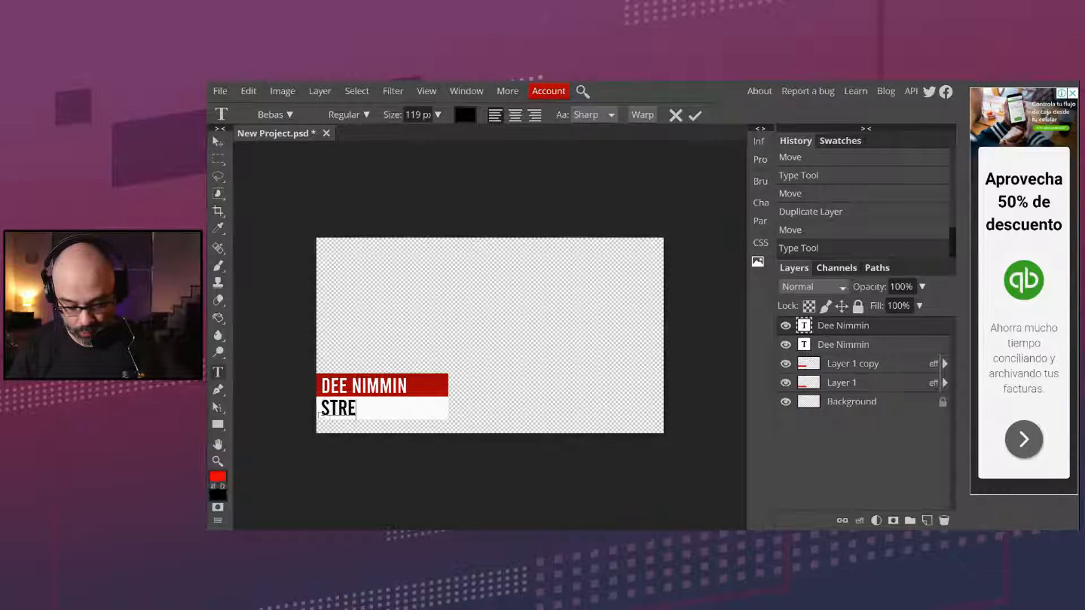
type("rtemp")
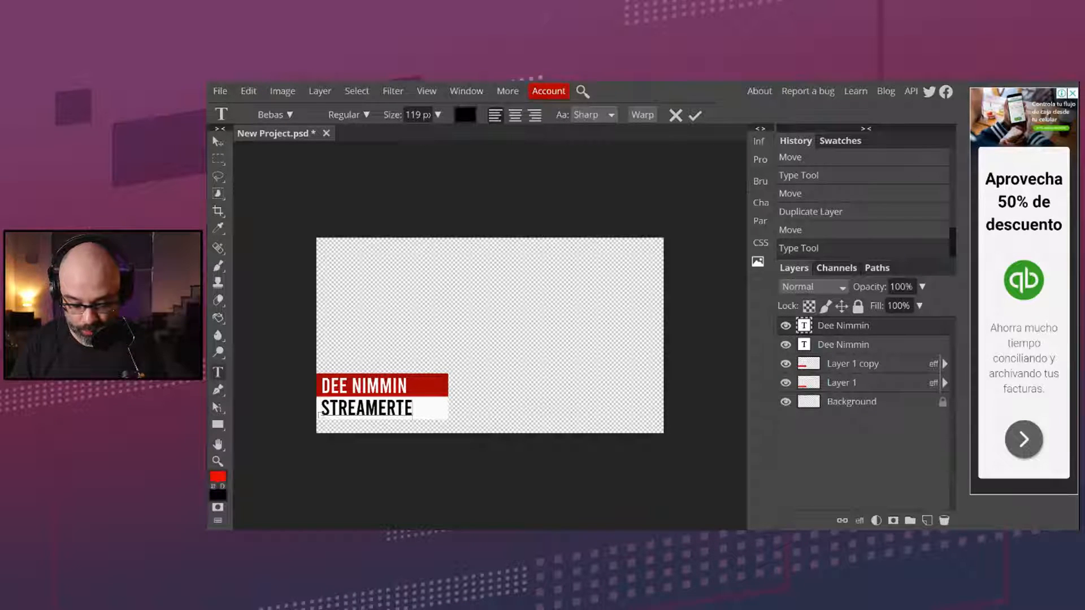
type("lates.co")
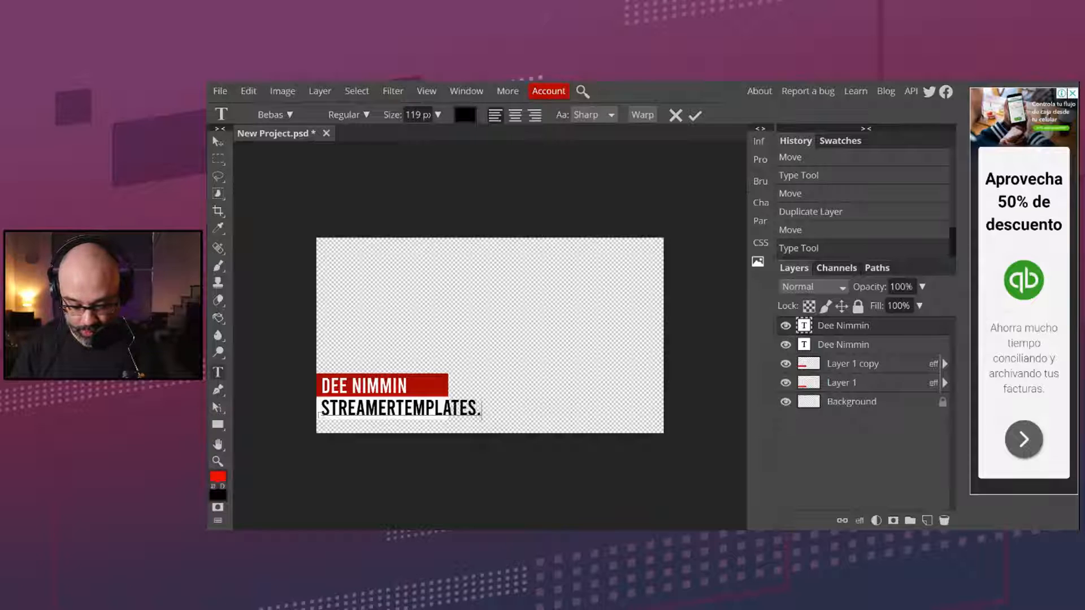
type("m")
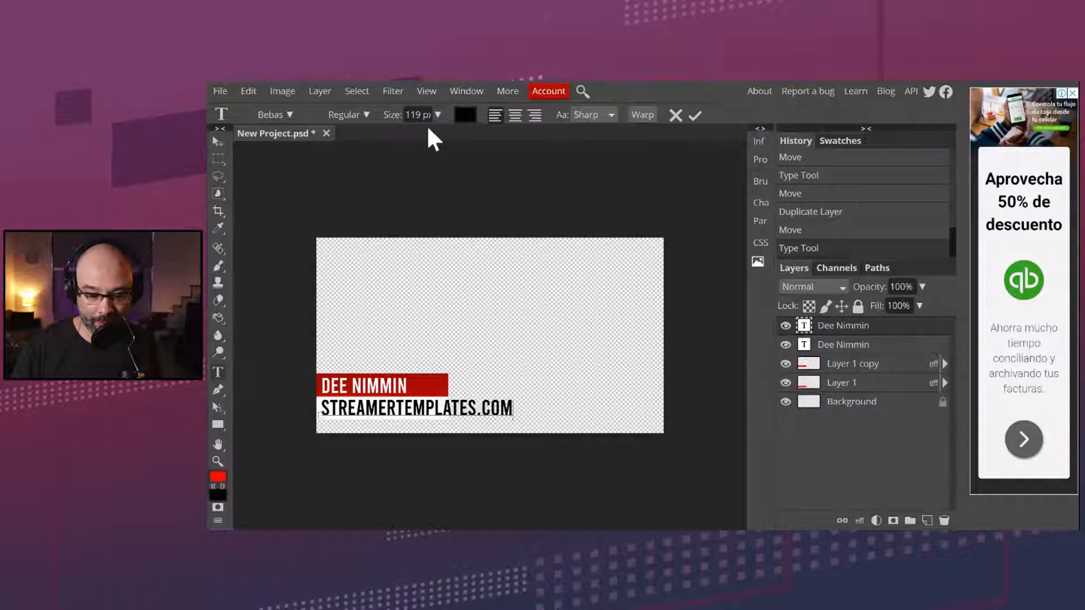
left_click(437, 113)
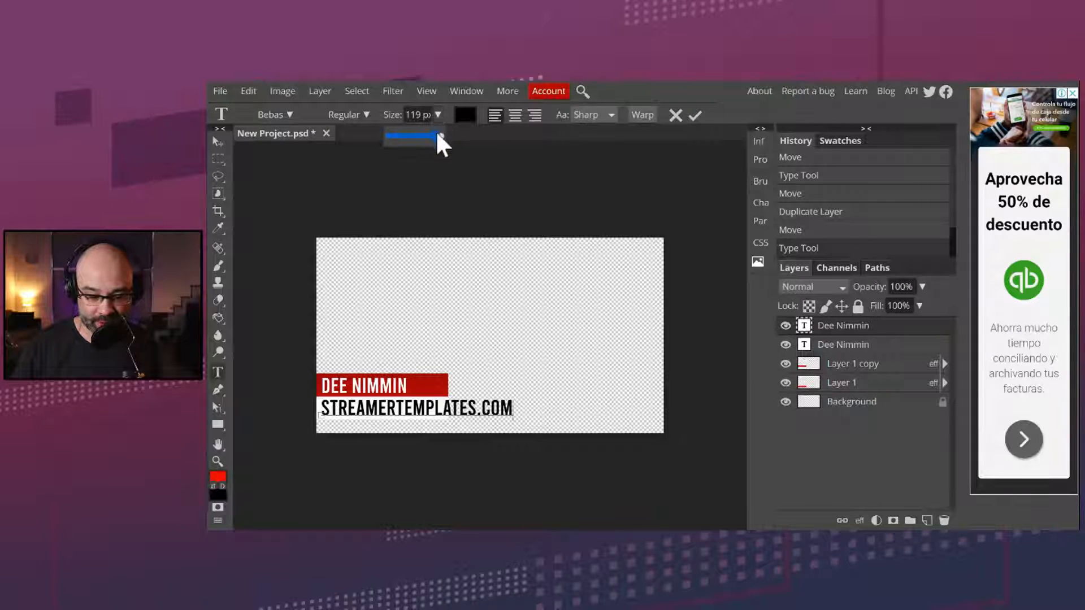
left_click_drag(435, 134, 428, 133)
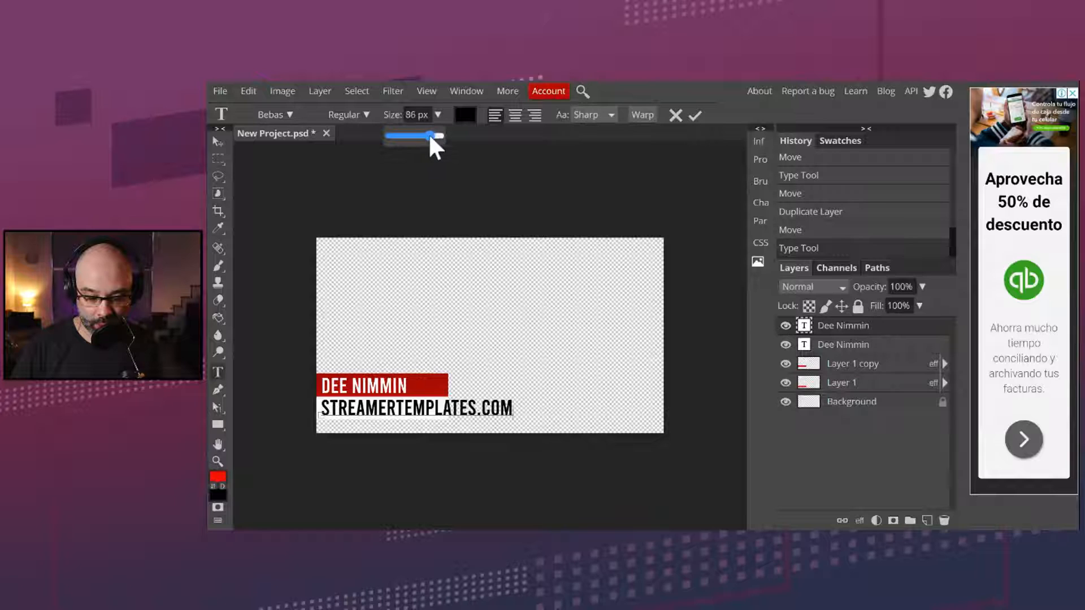
left_click(221, 142)
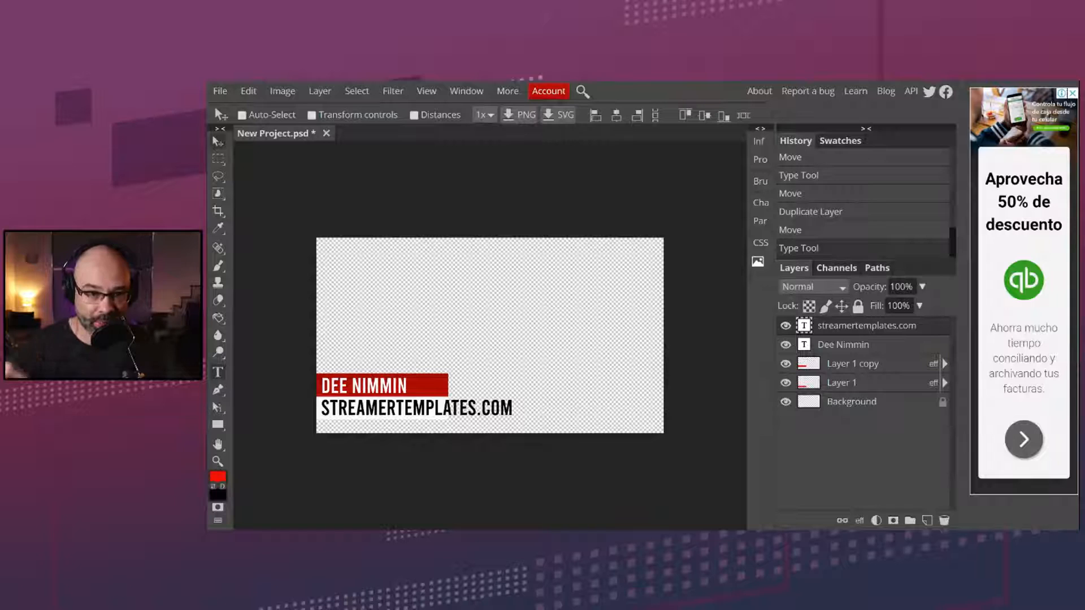
Shrink the website text further to 75 px so it fits the white bar
left_click(218, 372)
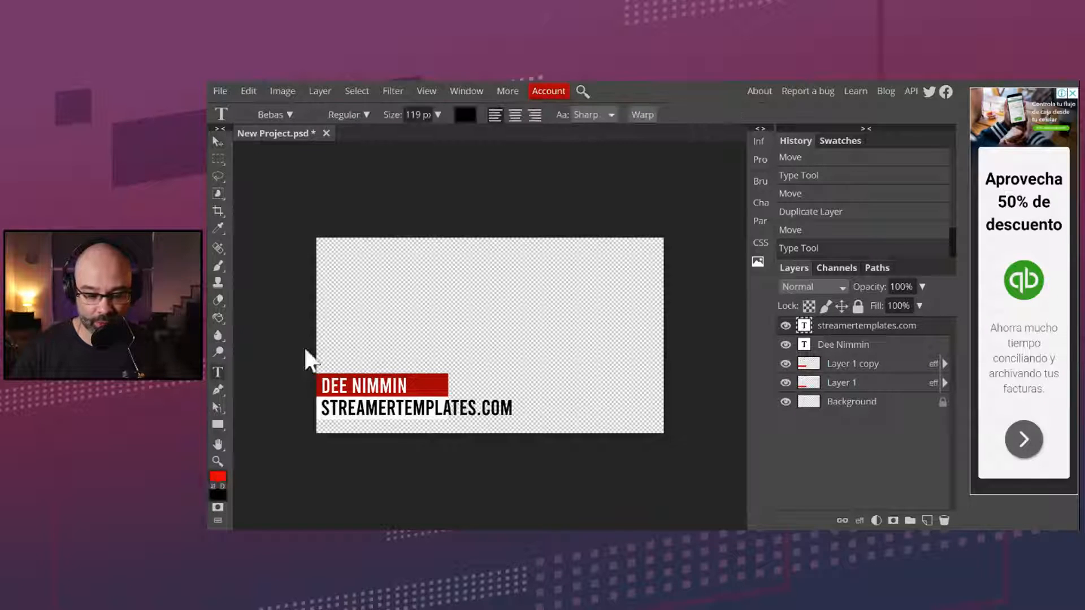
left_click(437, 114)
left_click_drag(443, 131, 427, 133)
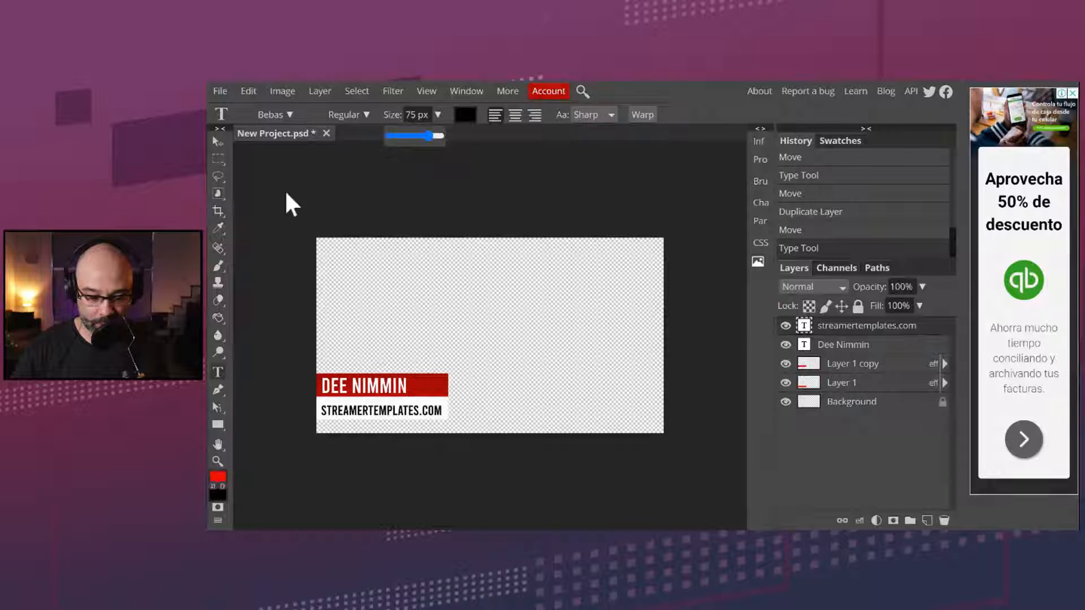
left_click(217, 142)
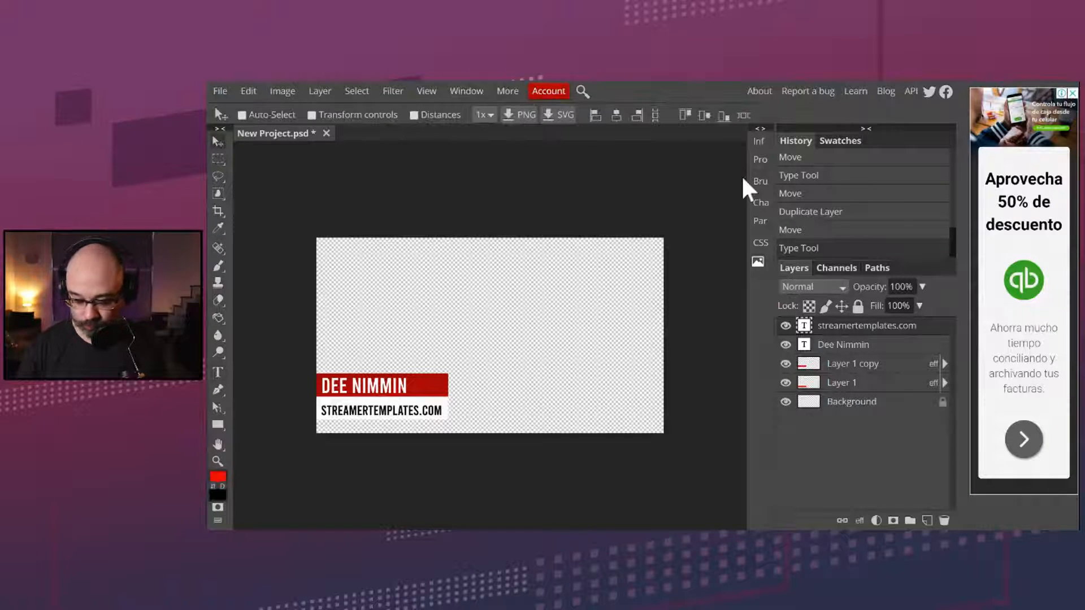
Nudge the STREAMERTEMPLATES.COM text a few pixels up with the Up arrow key
key("Up")
key("Up")
key("Up")
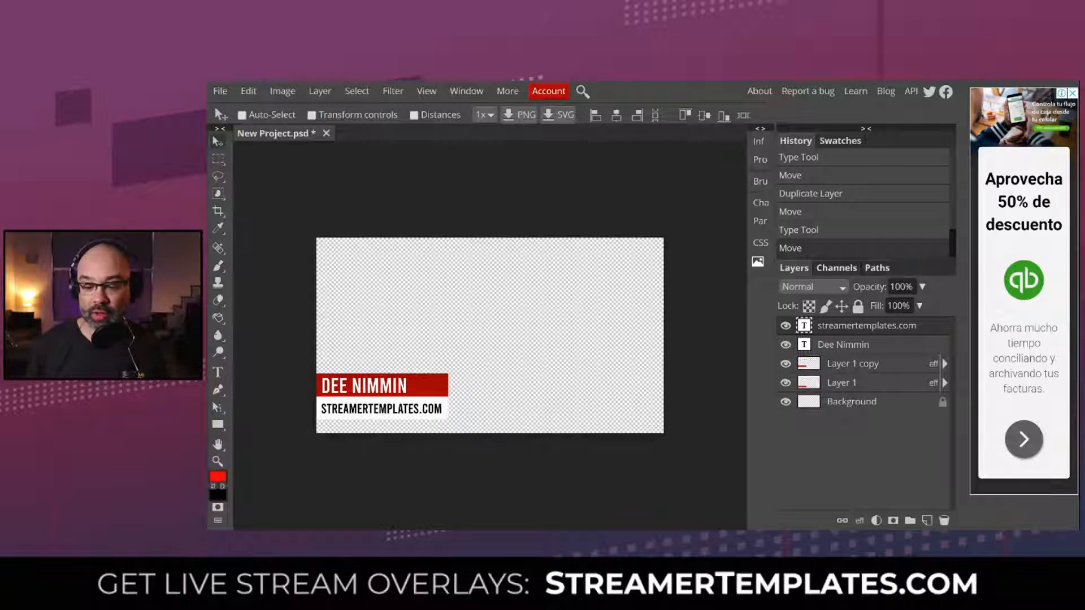
Save the lower-third project with File > Save as PSD
left_click(222, 94)
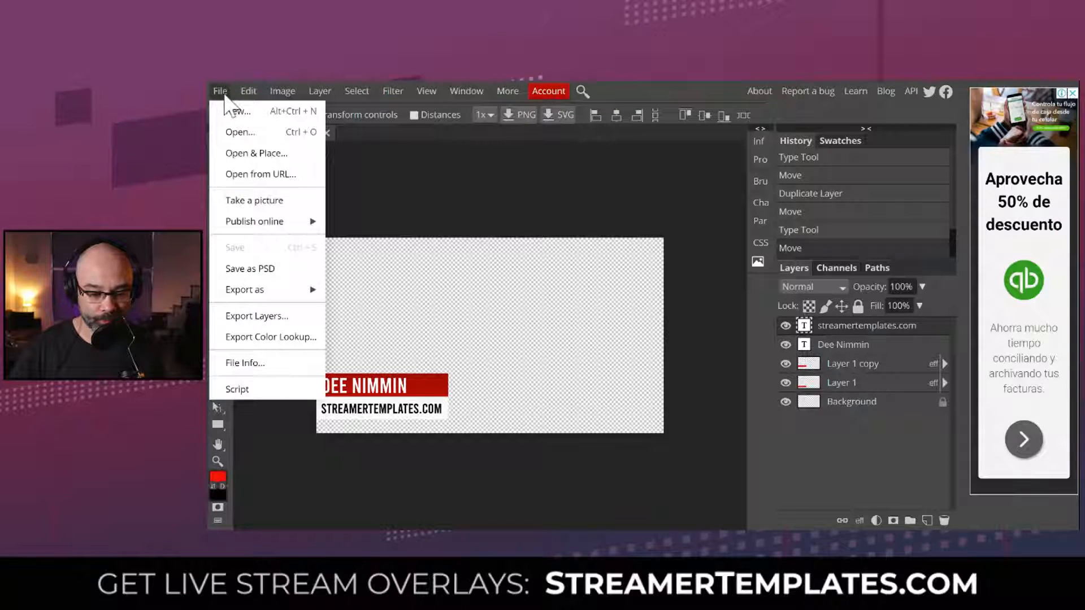
left_click(279, 269)
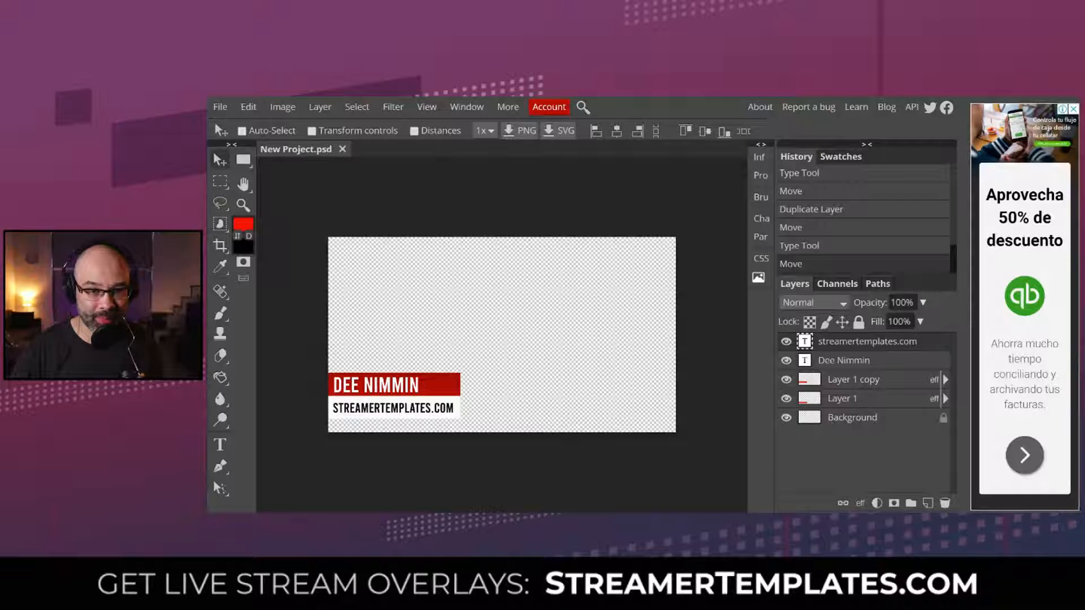
Export the lower third as PNG, confirming width 1920 and height 1080 in Save for web
left_click(227, 107)
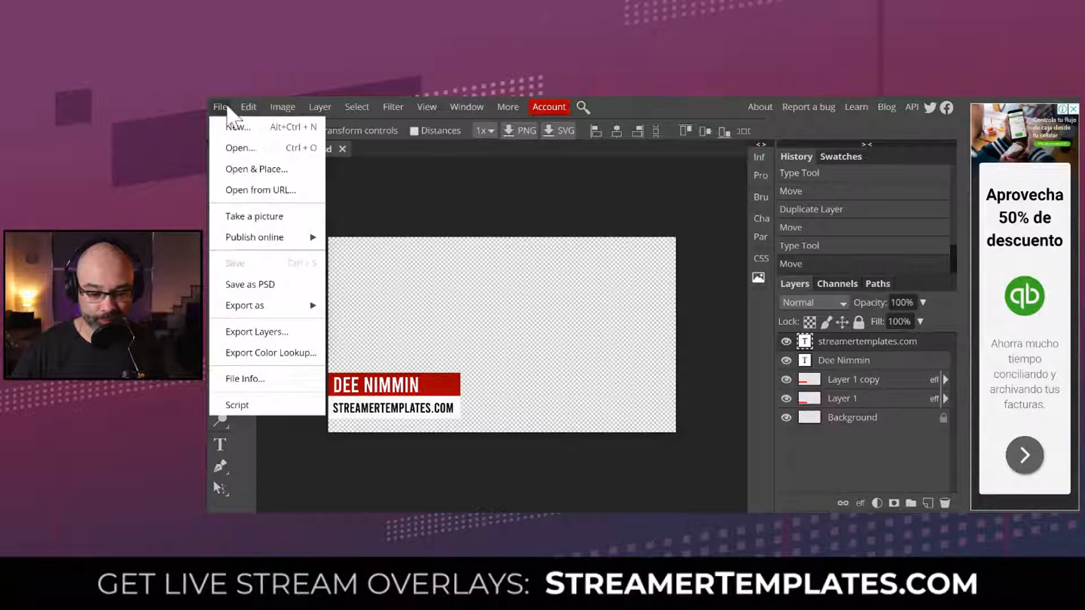
mouse_move(295, 319)
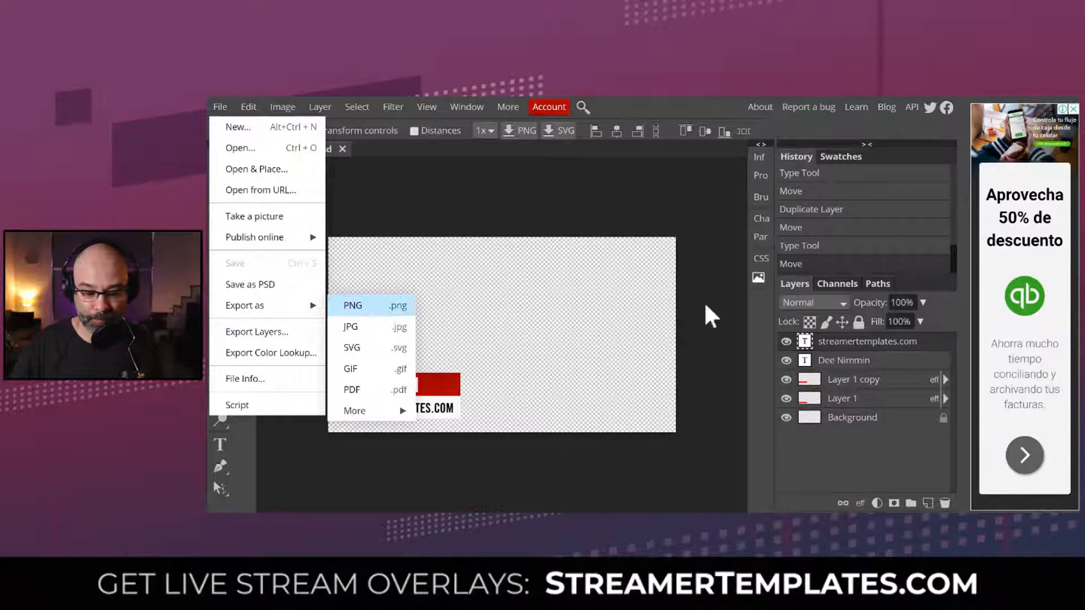
left_click_drag(612, 123, 594, 147)
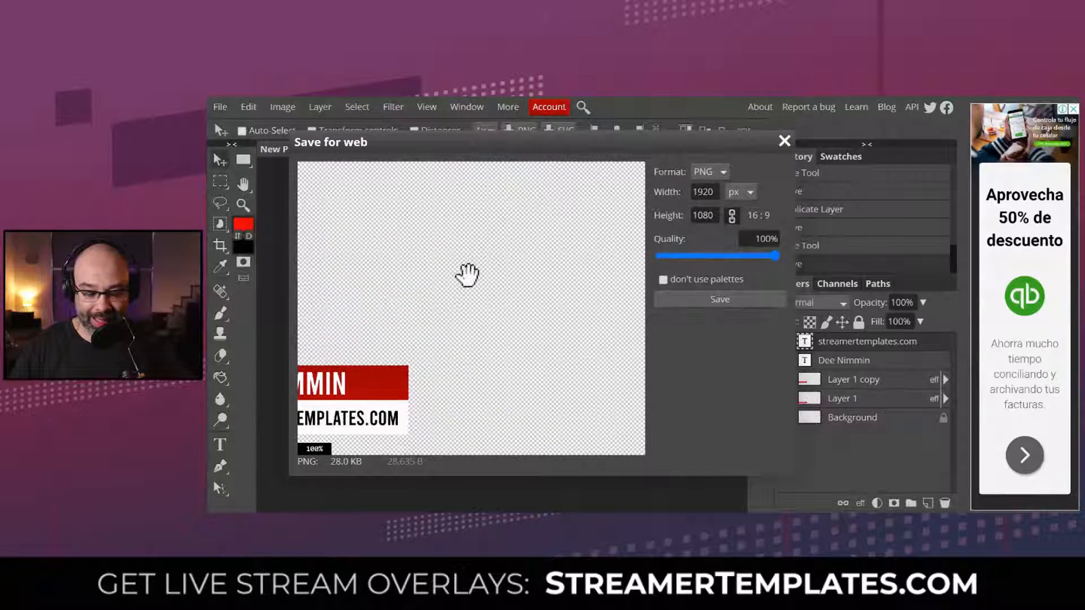
left_click_drag(455, 331, 537, 331)
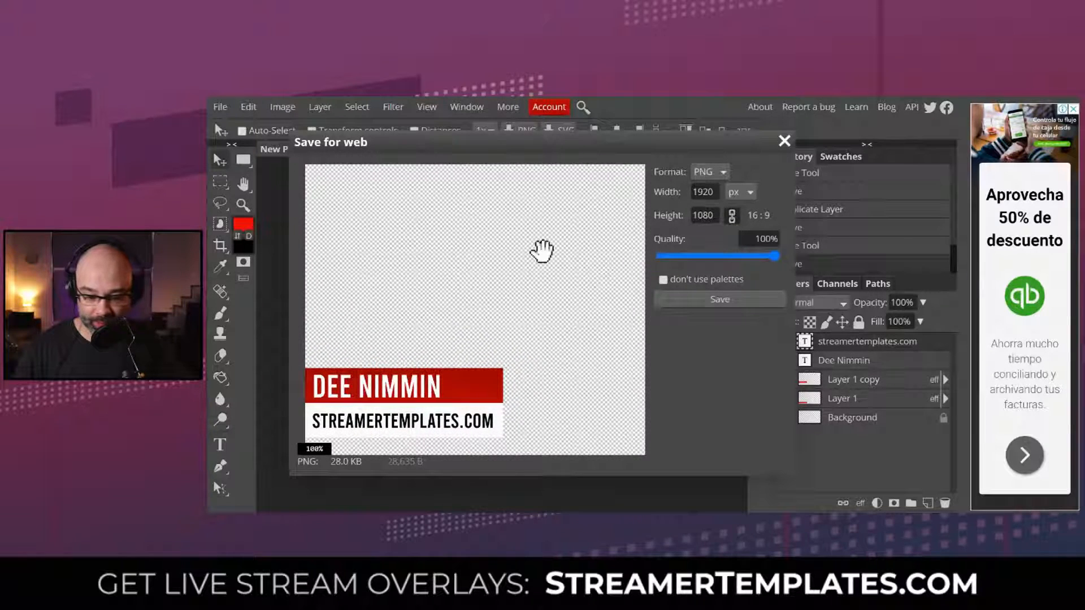
left_click_drag(773, 255, 745, 255)
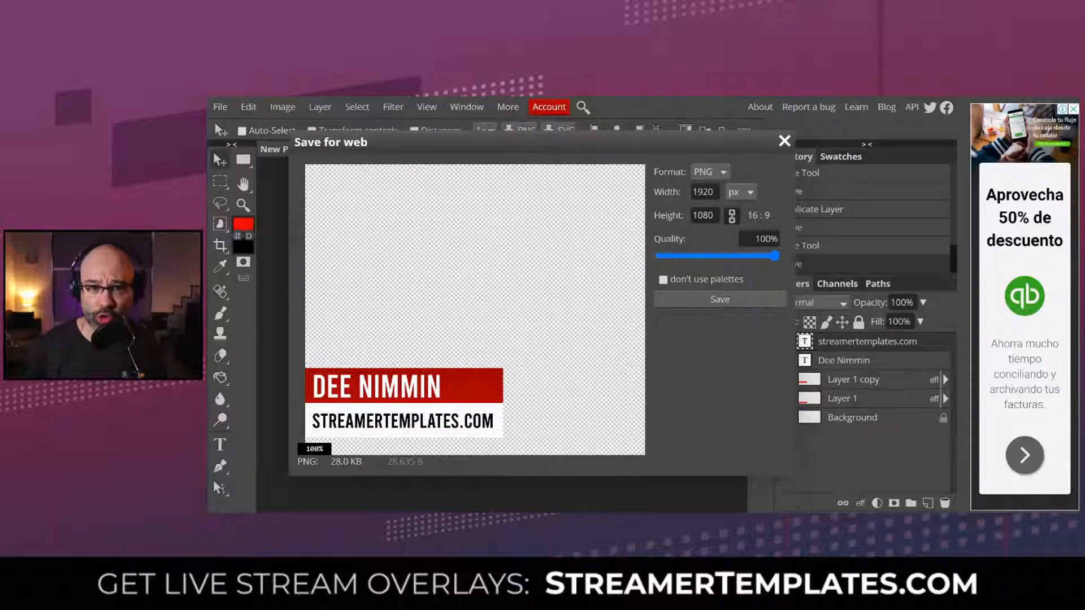
double_click(708, 192)
double_click(704, 216)
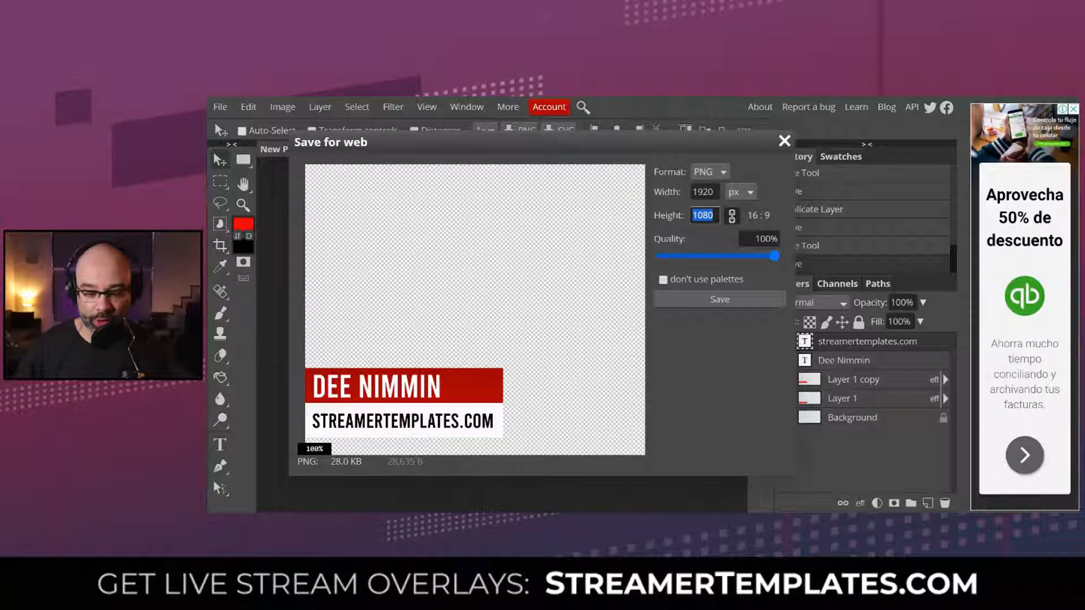
left_click(724, 301)
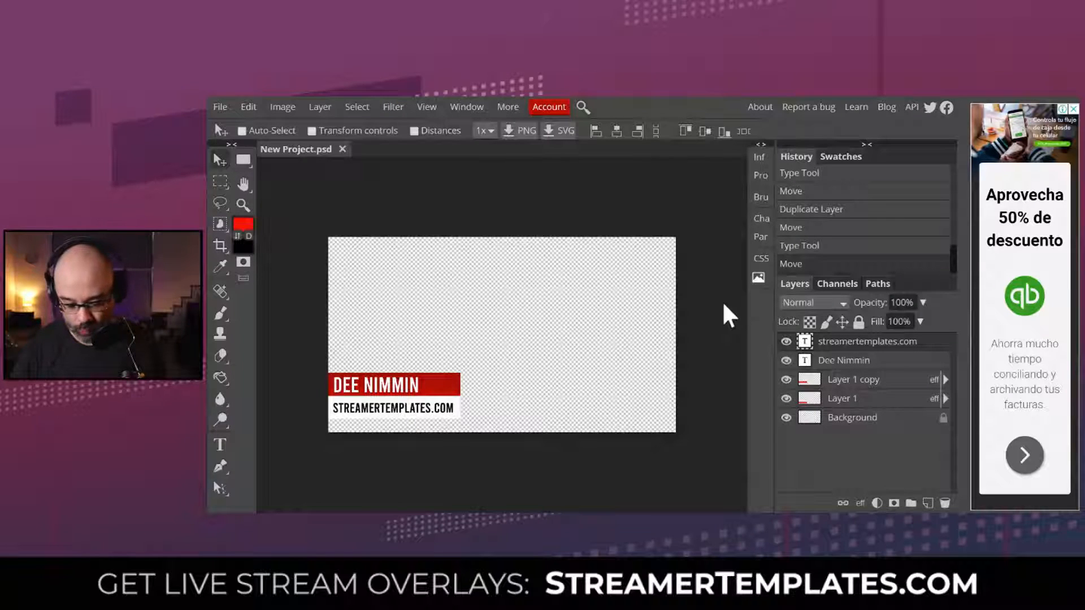
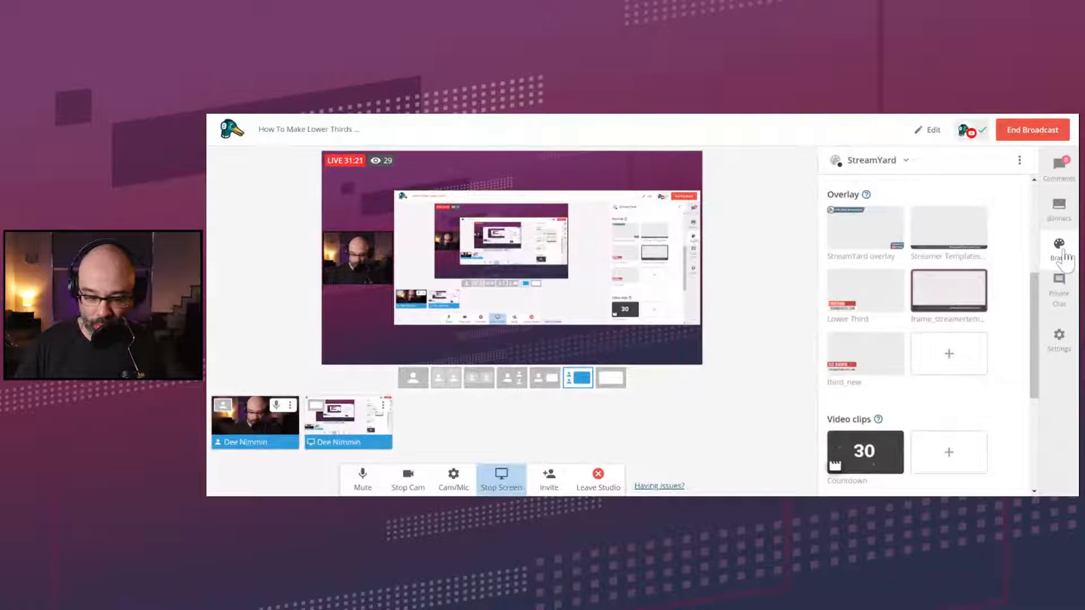
Cycle the StreamYard sidebar through Comments and Banners back to Brand, then start a new overlay upload
left_click(1062, 171)
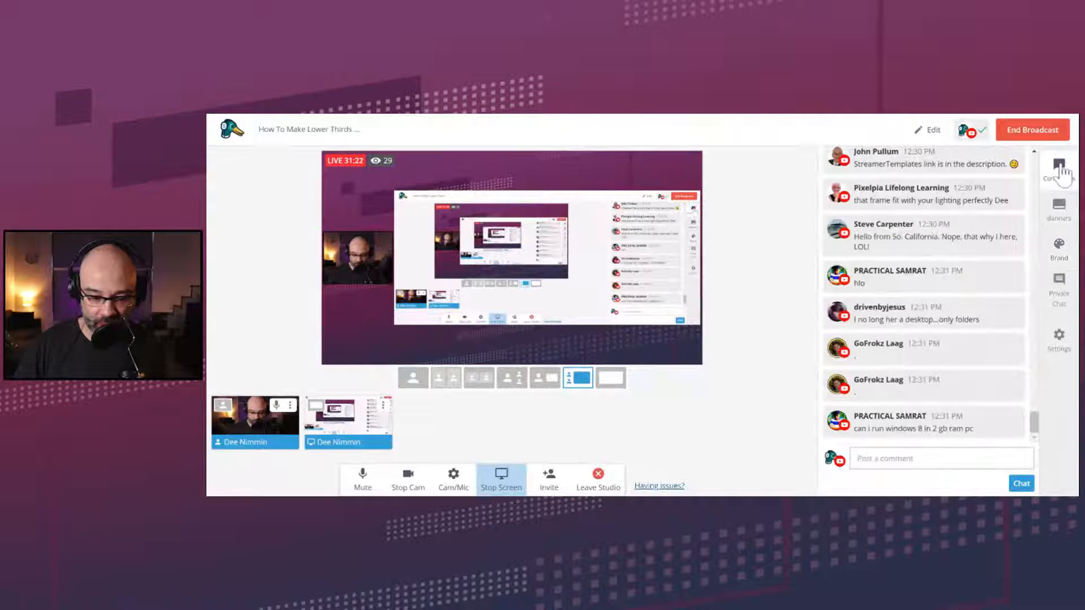
left_click(1060, 210)
left_click(1066, 261)
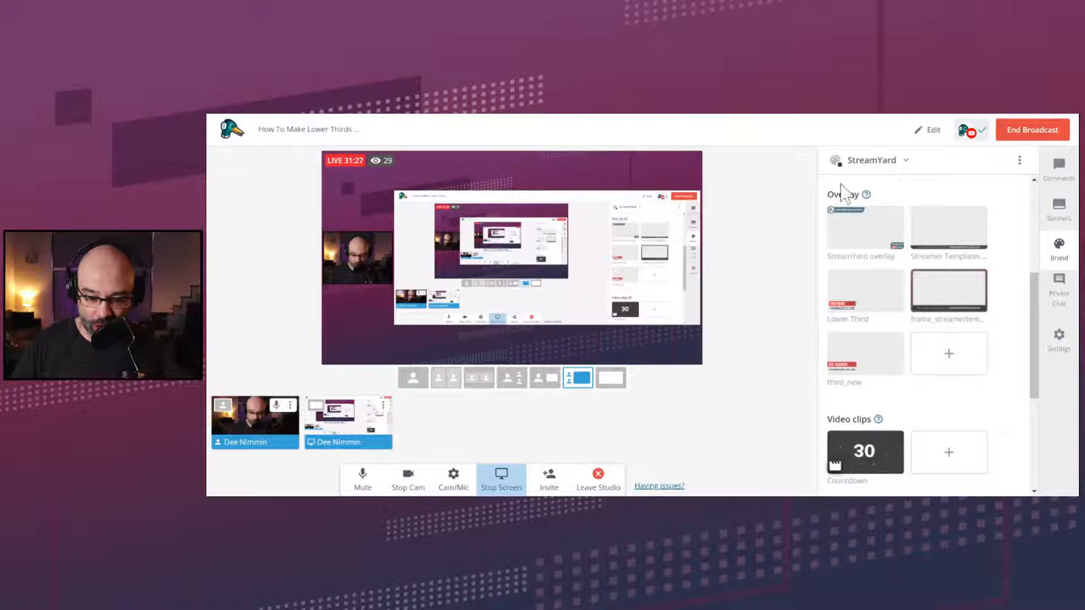
left_click_drag(833, 195, 859, 197)
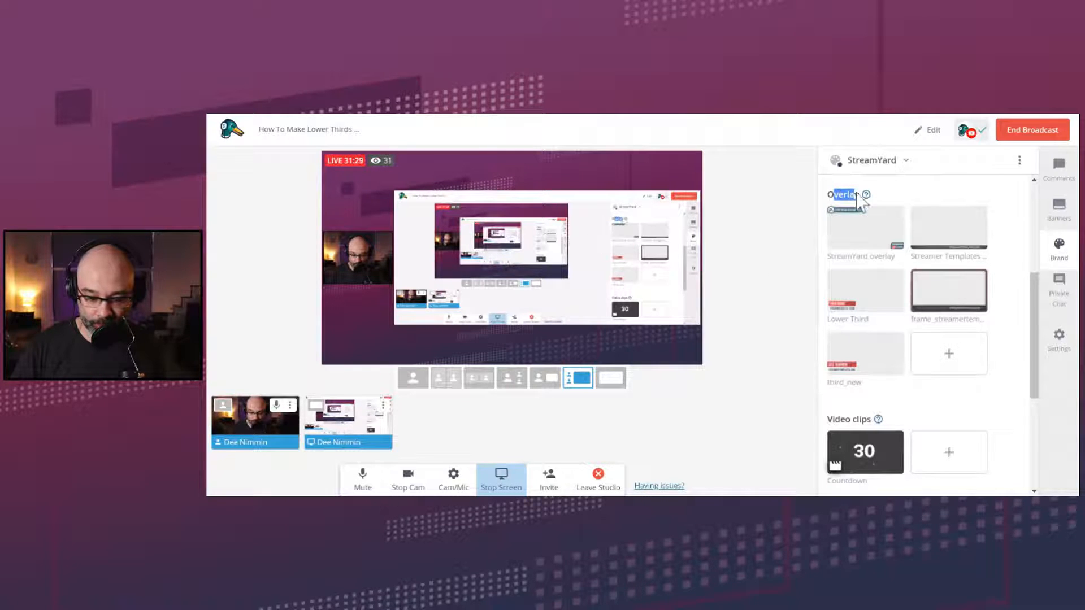
left_click(954, 355)
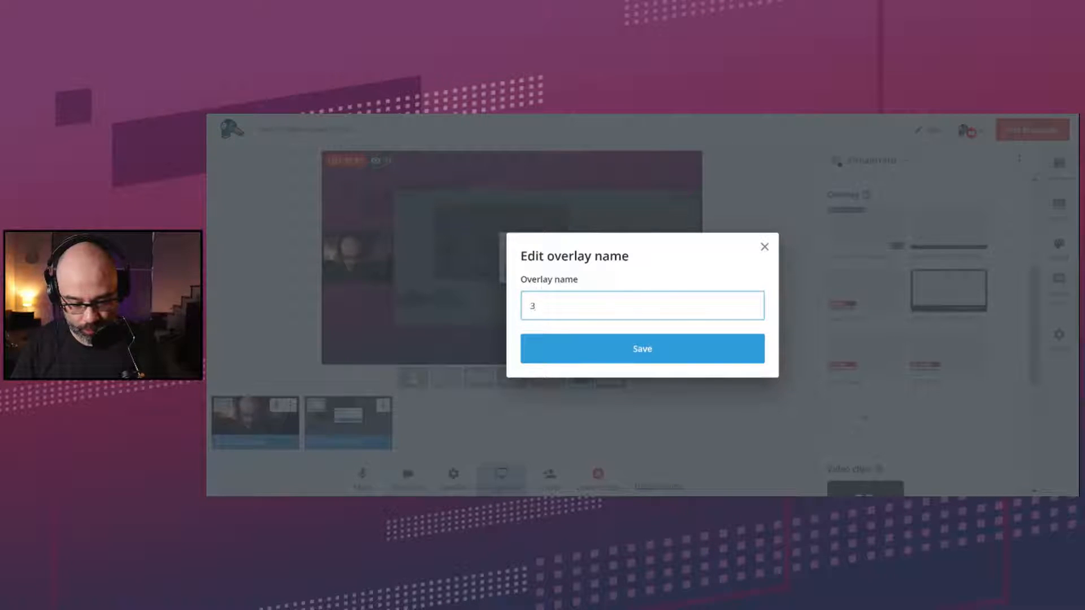
Save the uploaded lower-third overlay under the name 3rd
left_click(645, 354)
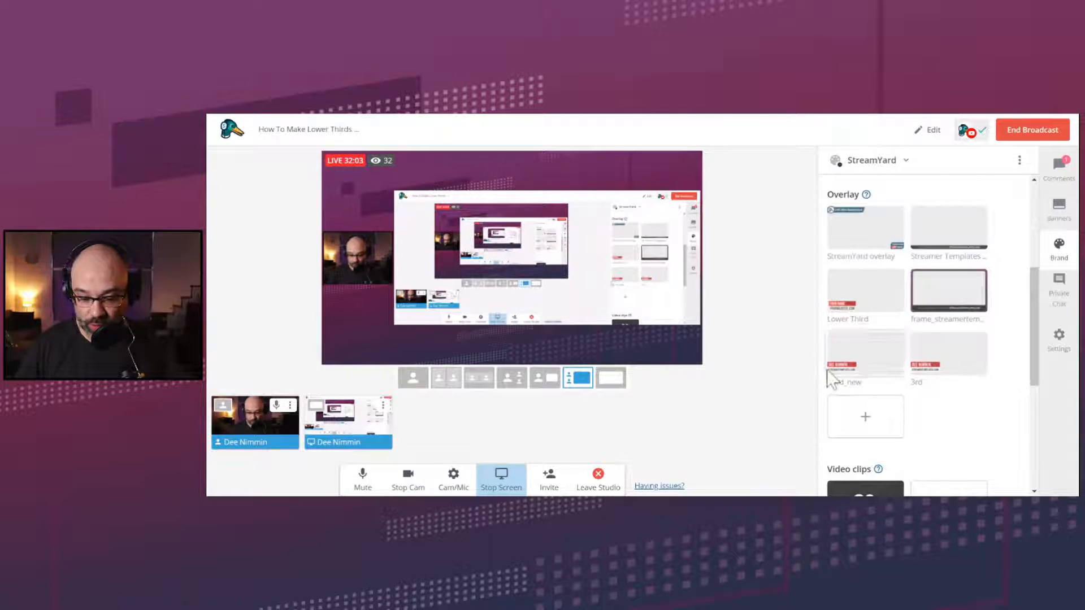
Put the 3rd lower-third overlay on the live stream
left_click(963, 364)
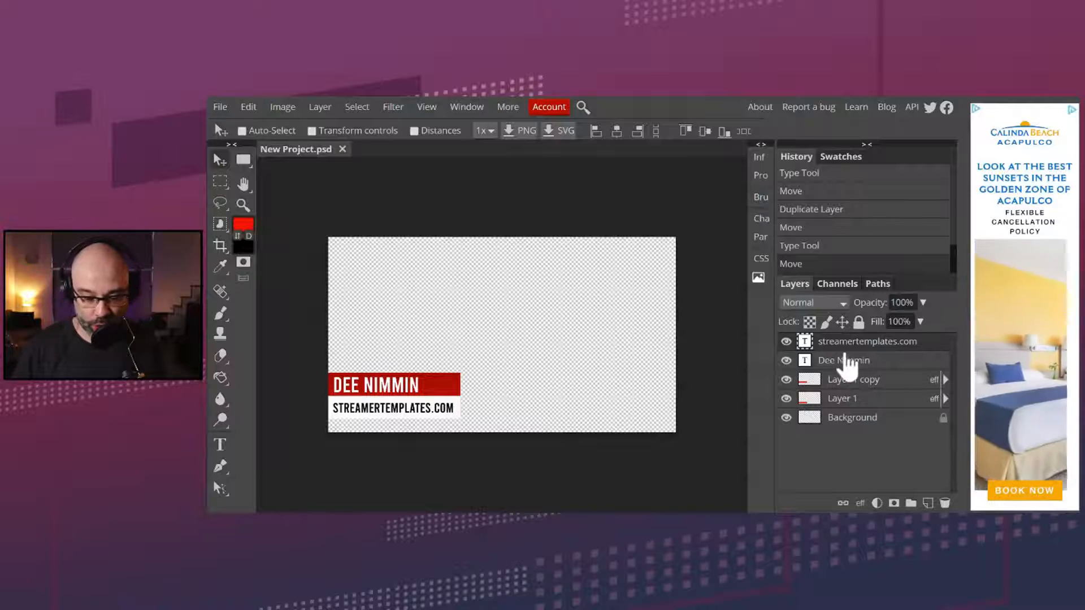
left_click(848, 379)
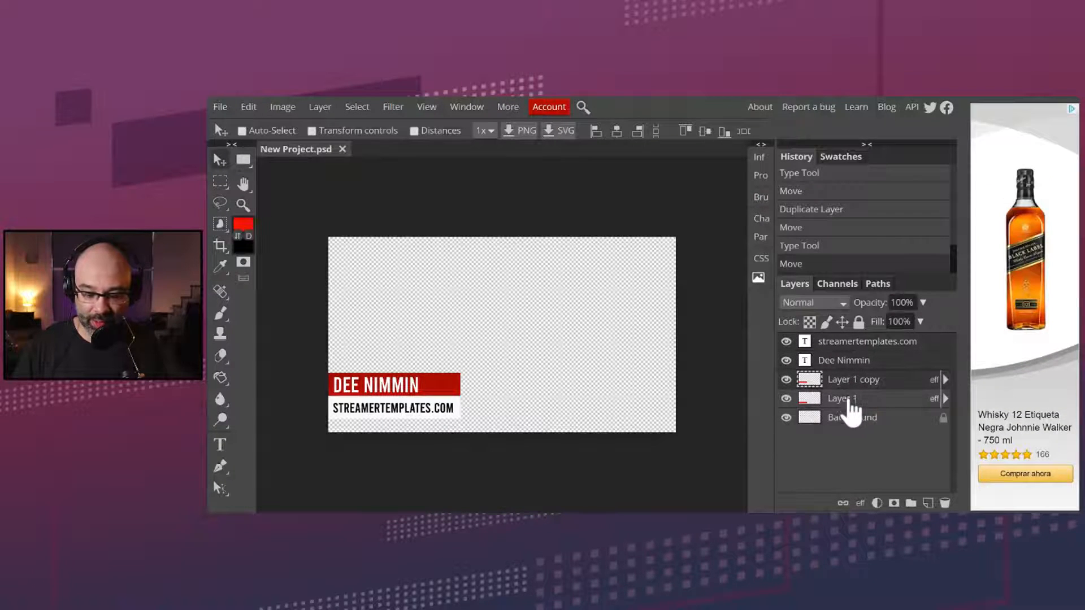
left_click(852, 401)
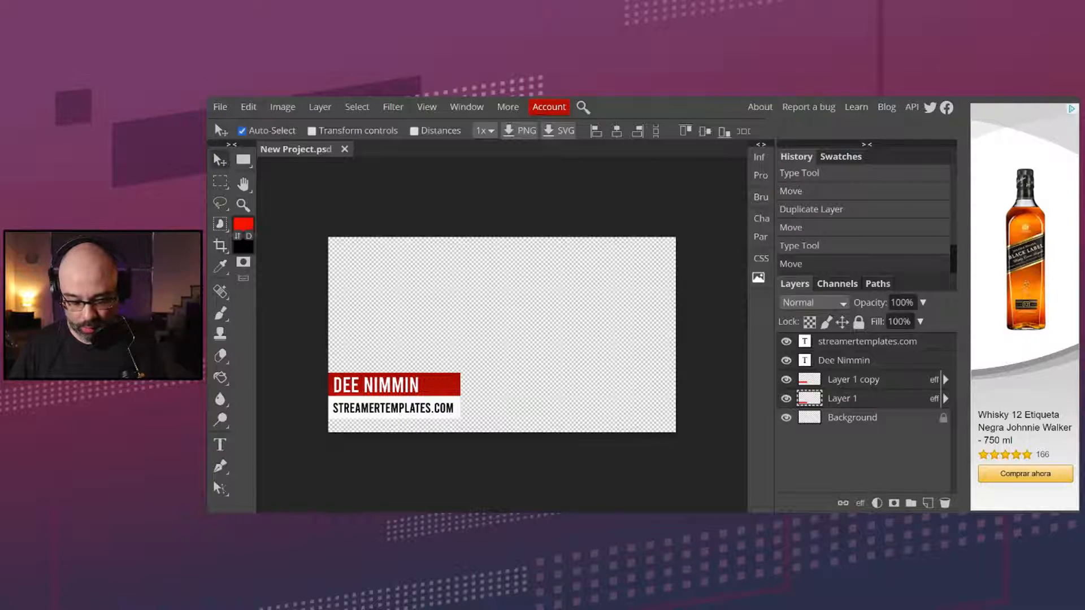
key("ctrl+e")
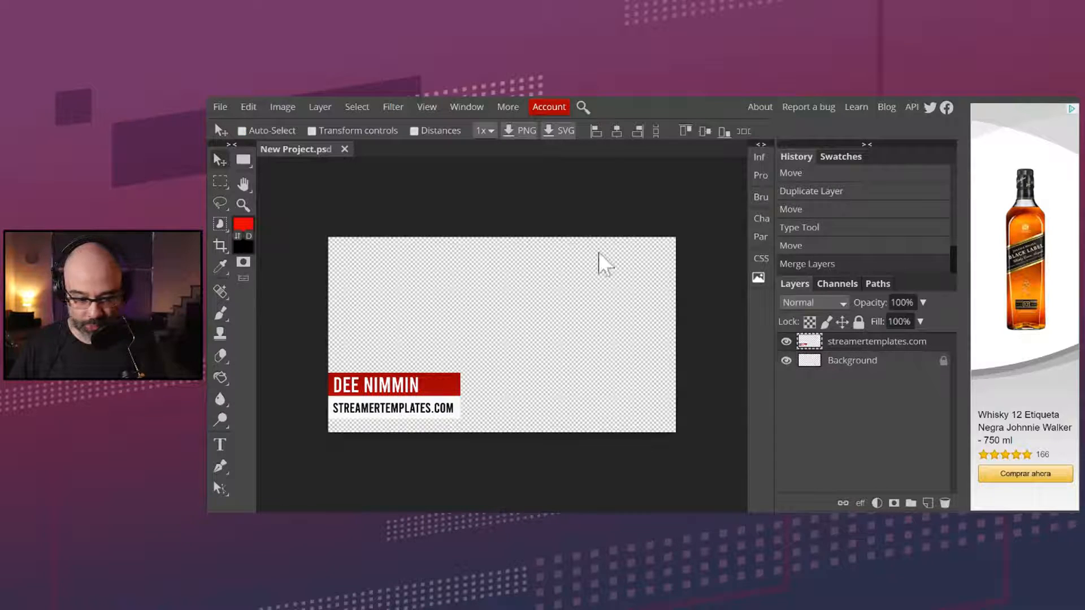
left_click(252, 107)
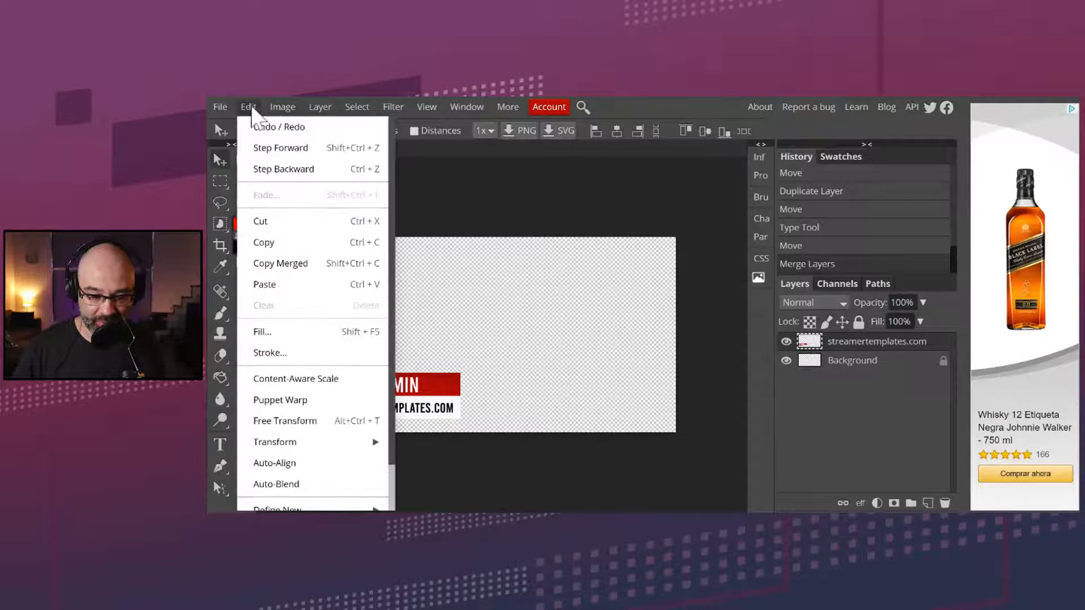
left_click(287, 129)
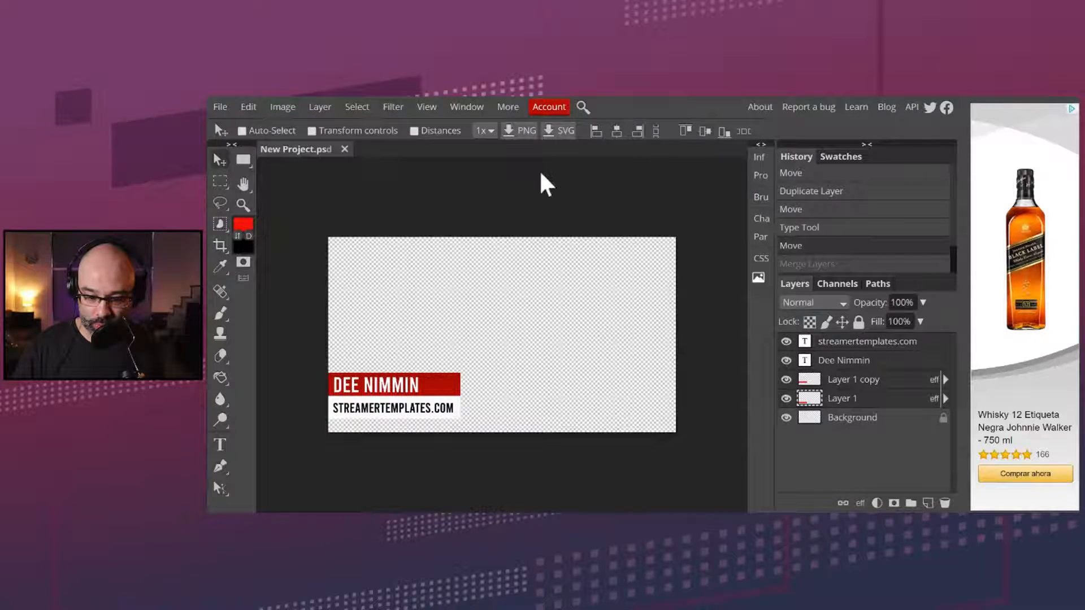
key("ctrl")
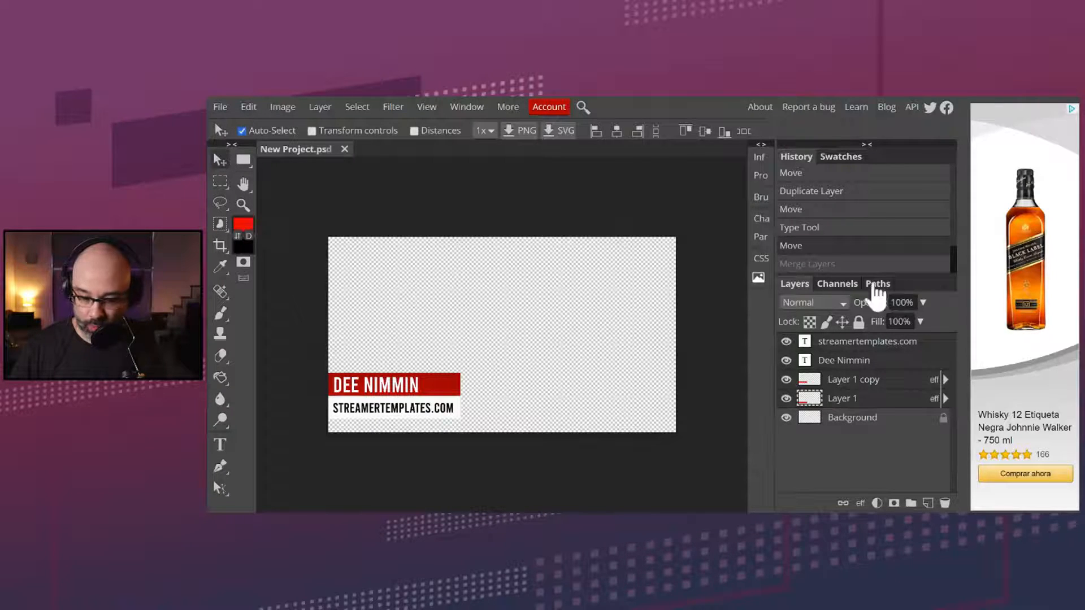
right_click(865, 346)
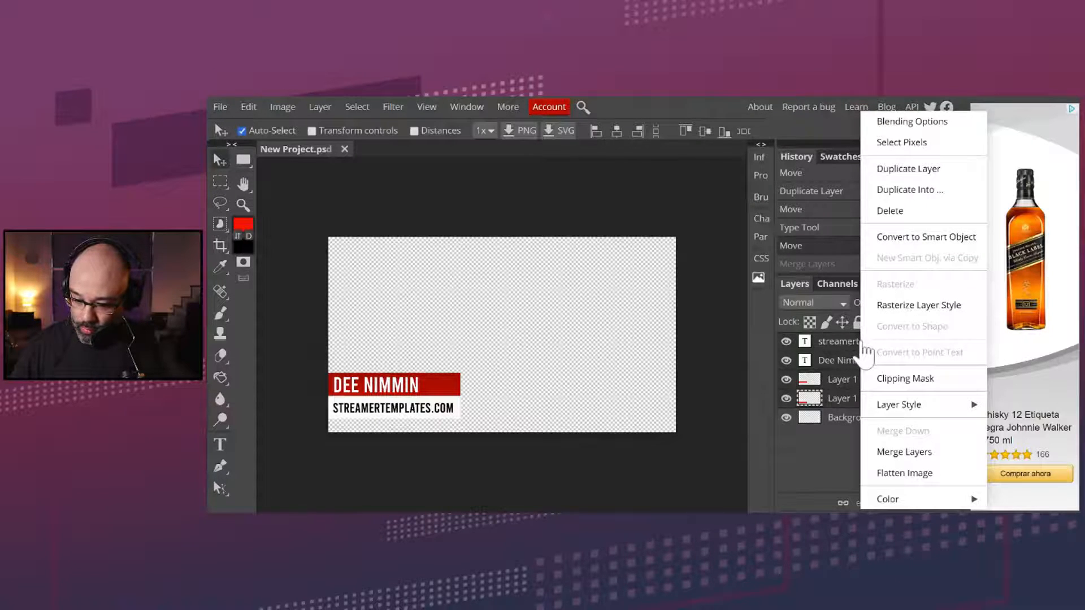
left_click(798, 458)
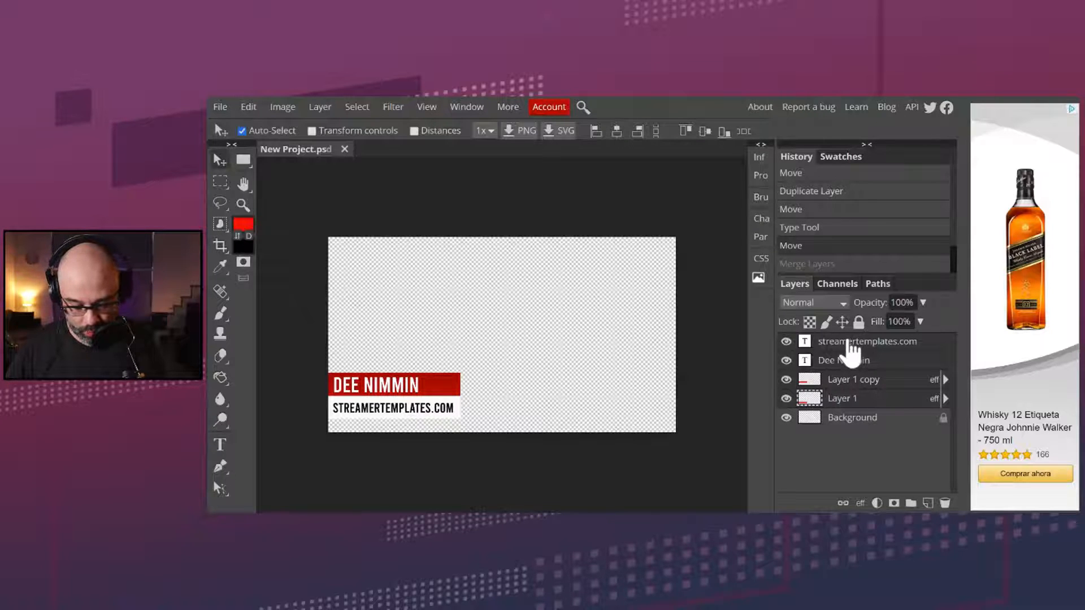
left_click(829, 342)
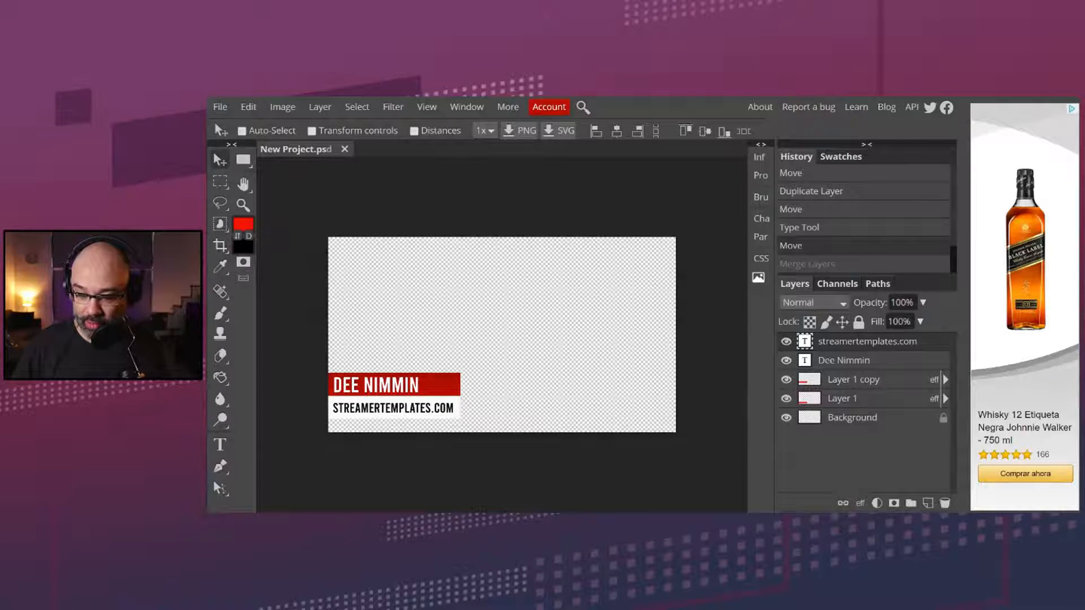
left_click(843, 401)
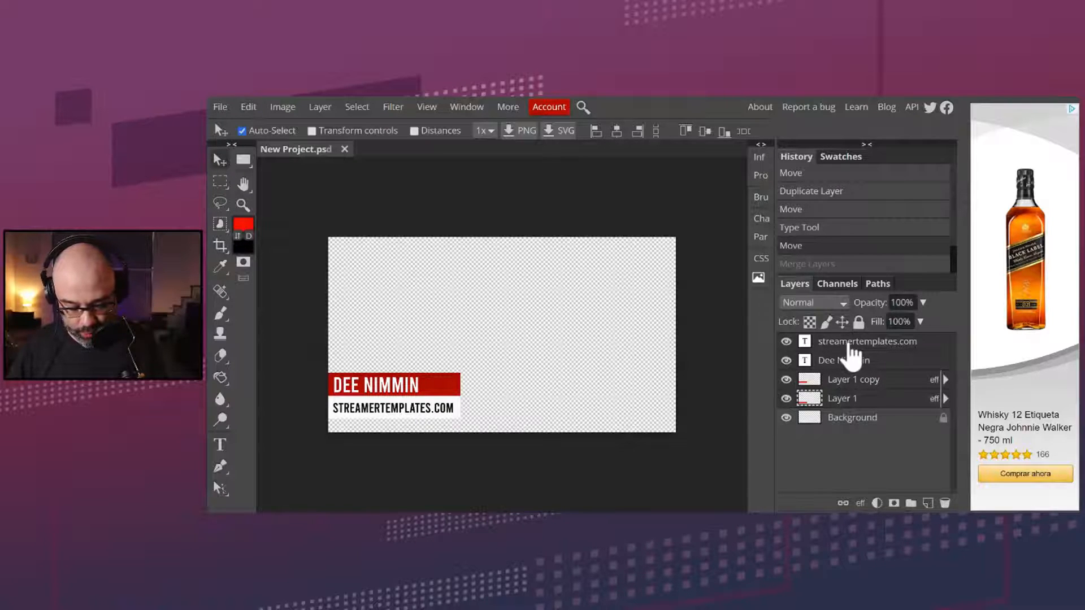
key("ctrl+a")
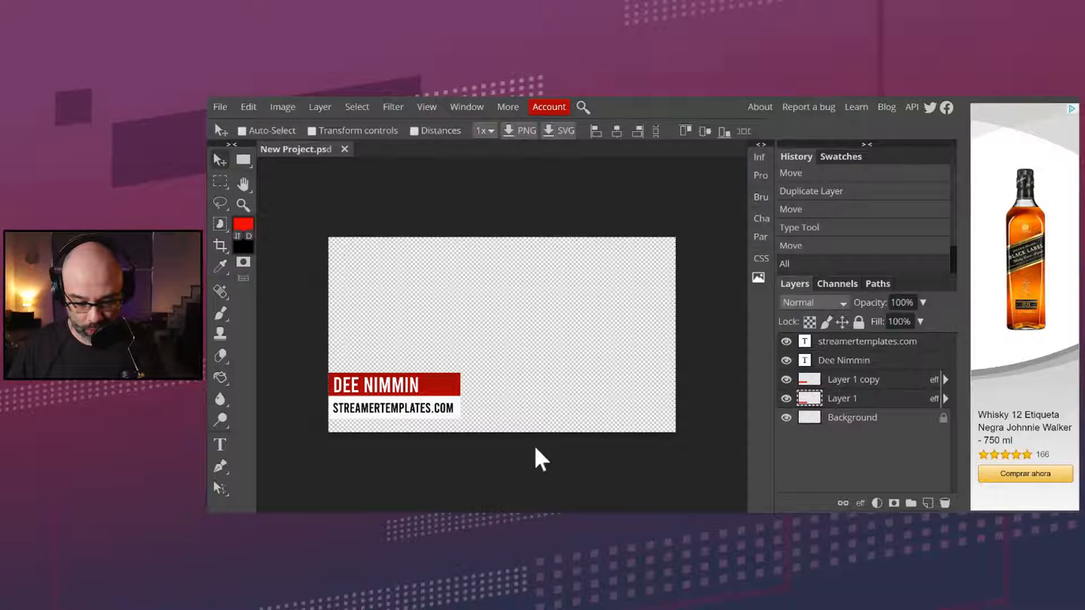
left_click(822, 343)
left_click(855, 398)
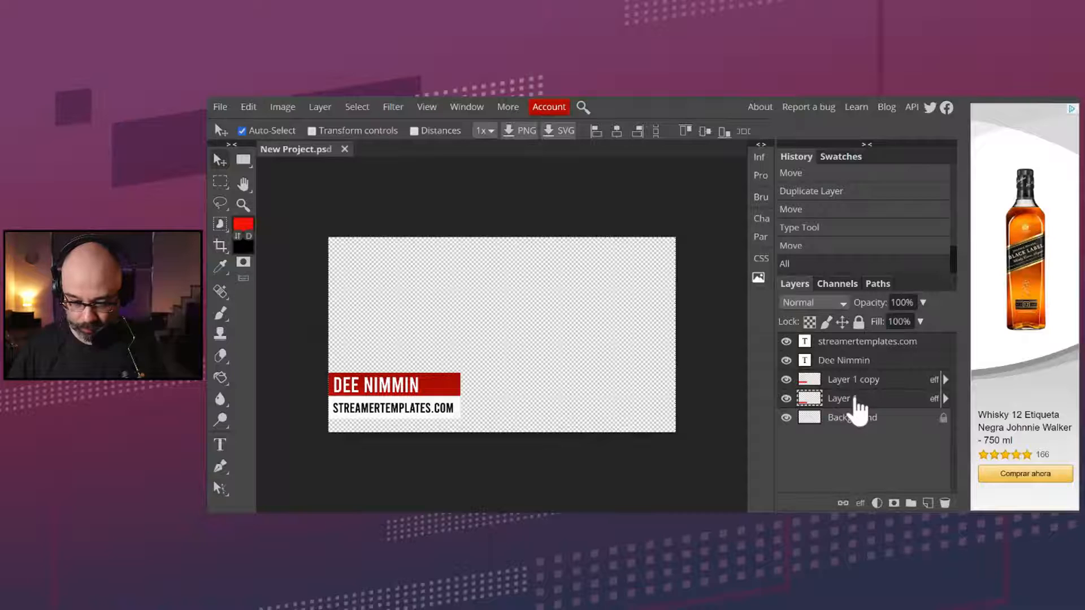
right_click(883, 361)
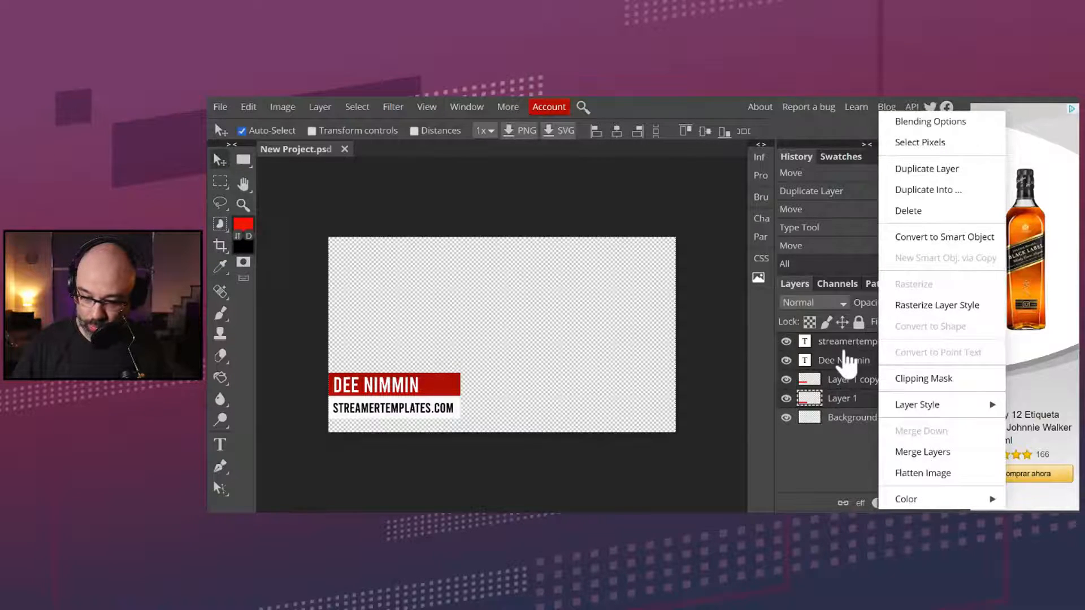
left_click(841, 349)
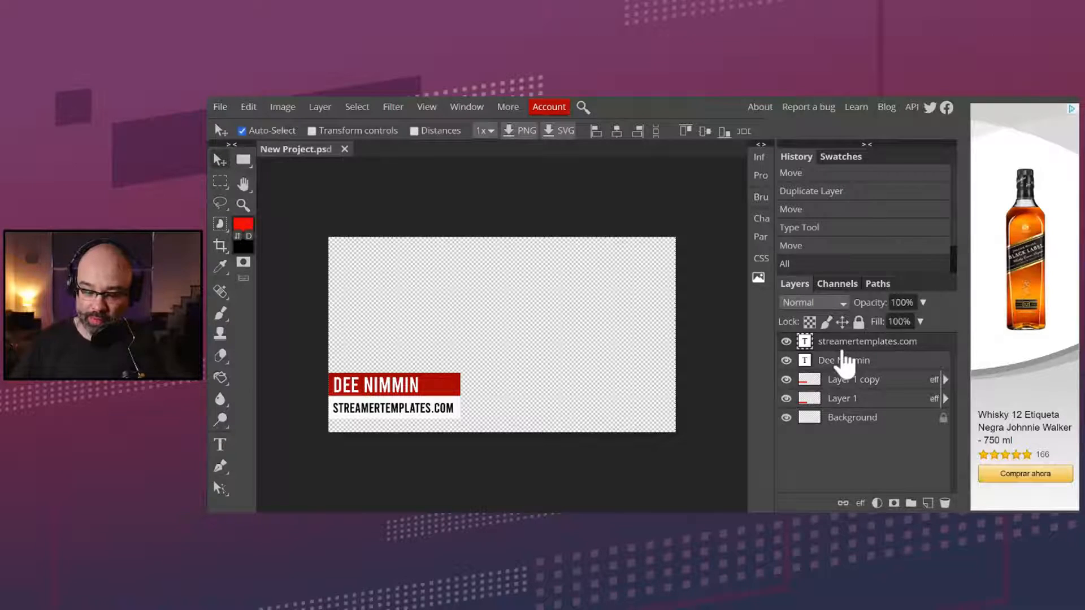
left_click(857, 398, "ctrl")
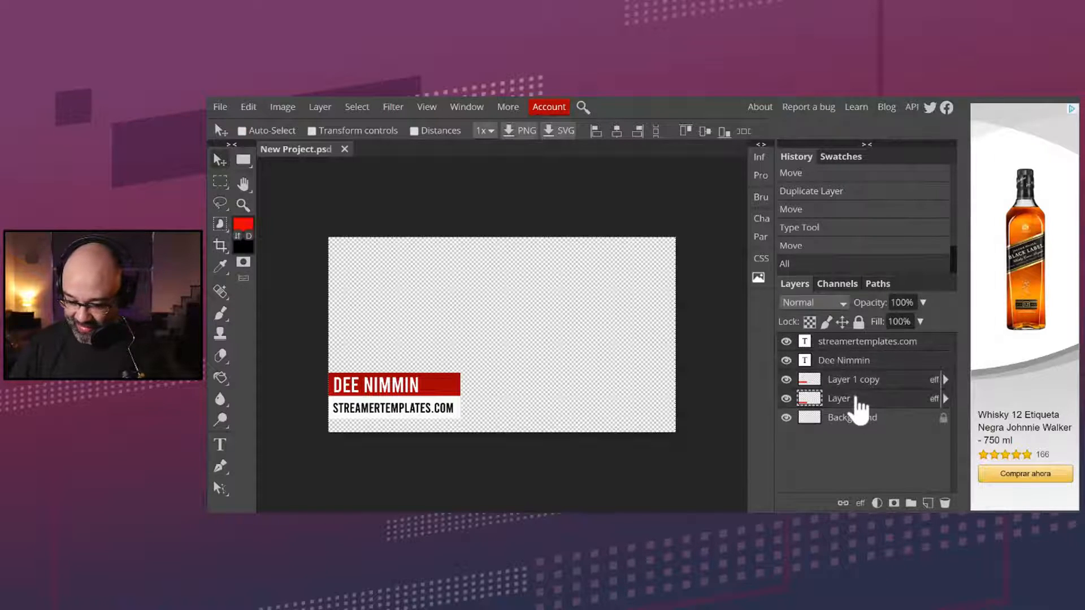
right_click(860, 411)
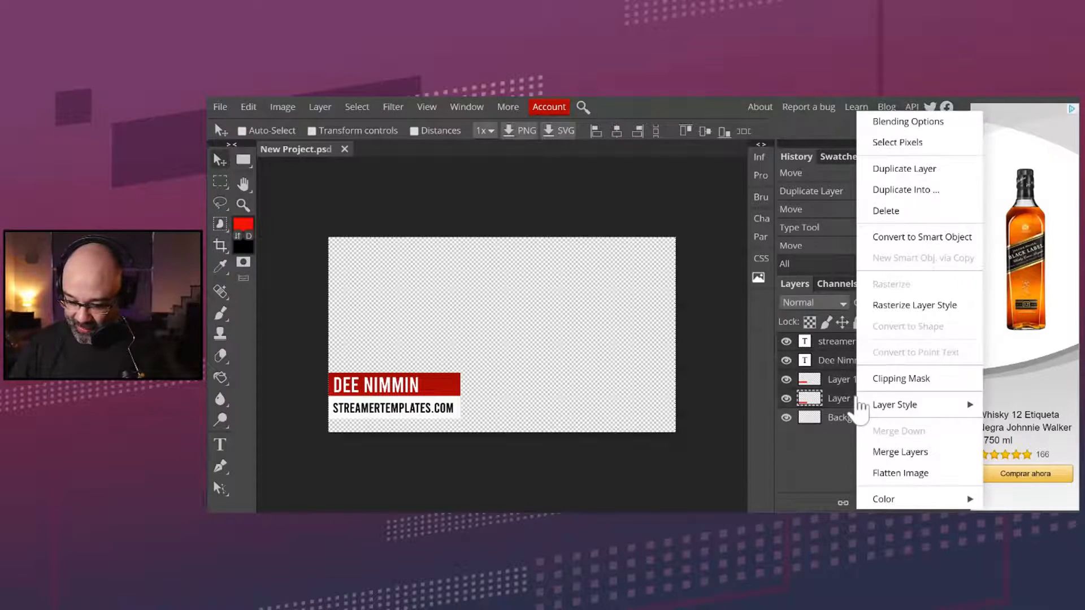
left_click(836, 461)
left_click(835, 377)
left_click(832, 345, "shift")
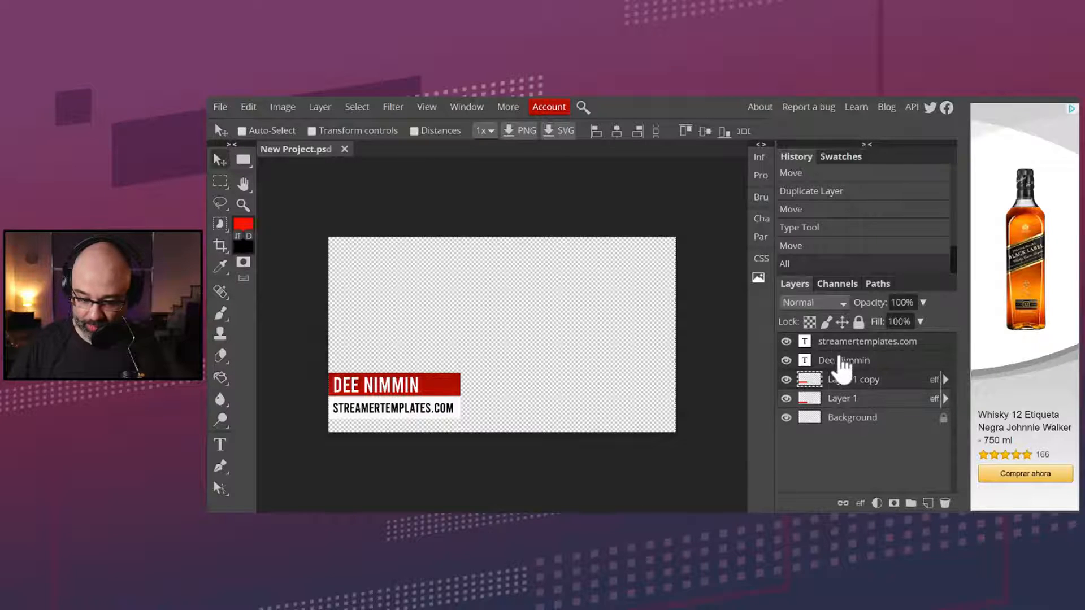
Select the two text layers, Layer 1 and Layer 1 copy, and link them together
left_click(847, 400)
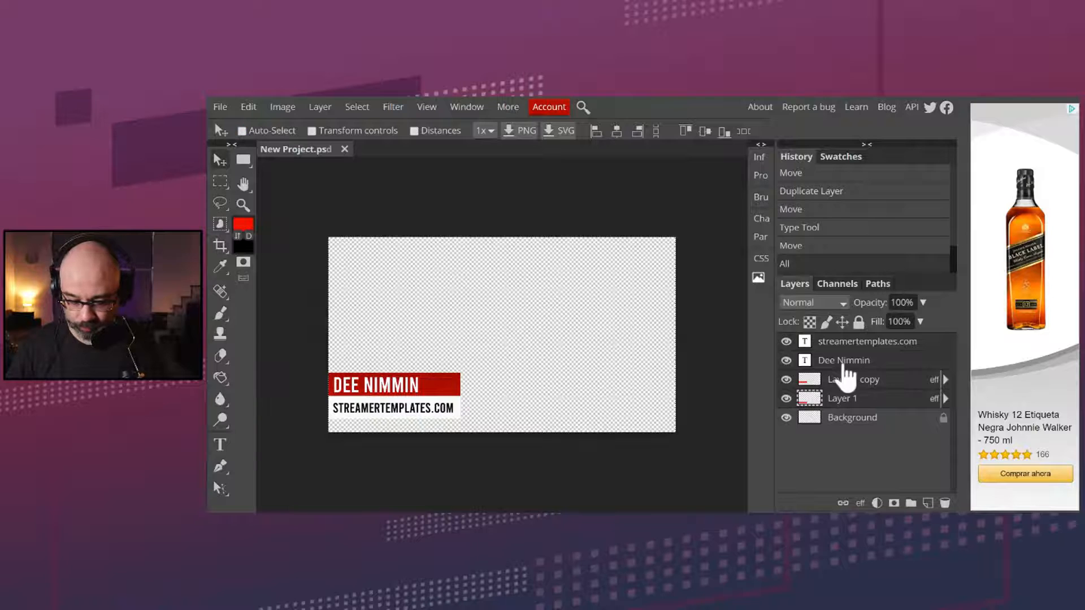
left_click(858, 379)
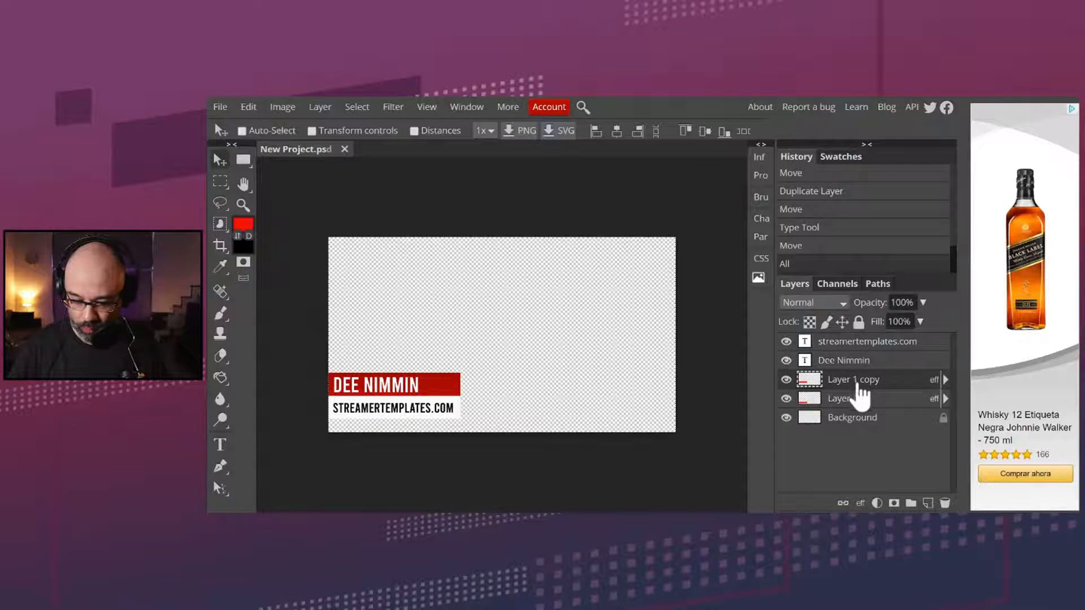
left_click(851, 400)
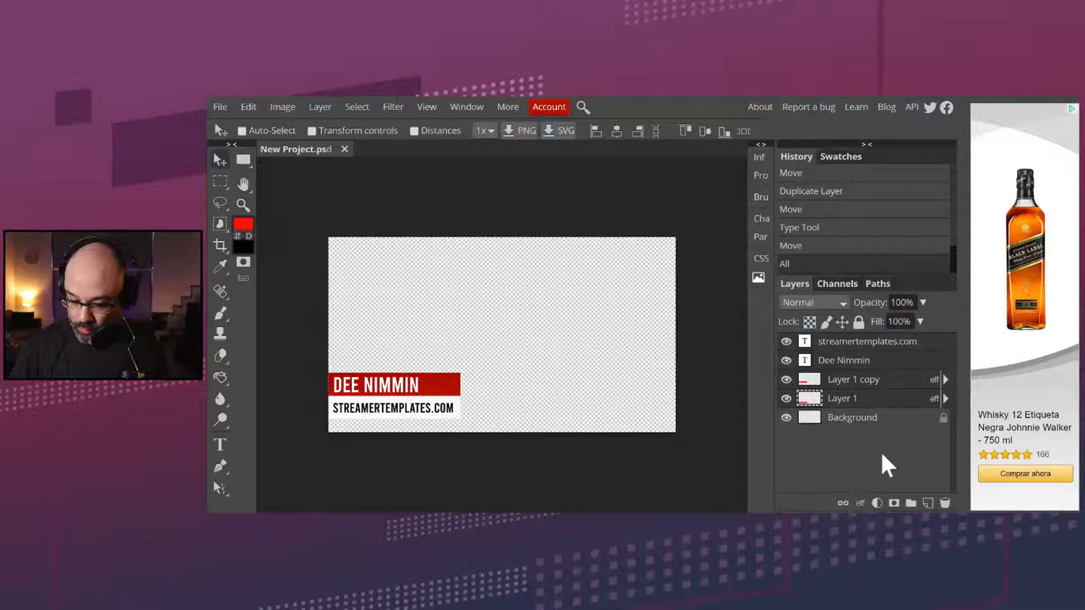
left_click(842, 503)
Merge the linked lower-third layers into one layer with Ctrl+E
key("ctrl")
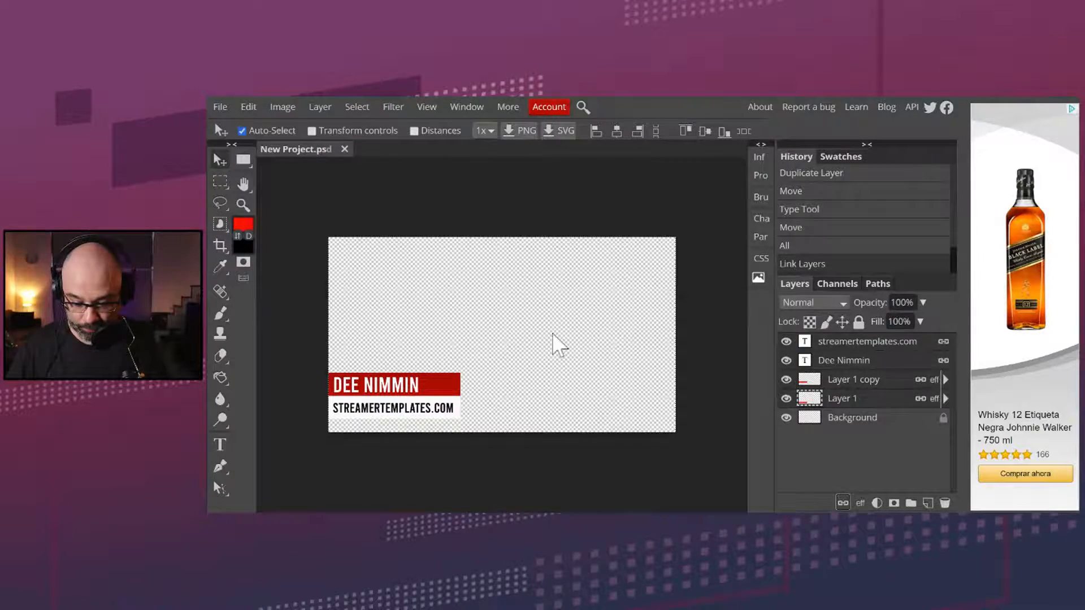
key("ctrl+e")
left_click(248, 108)
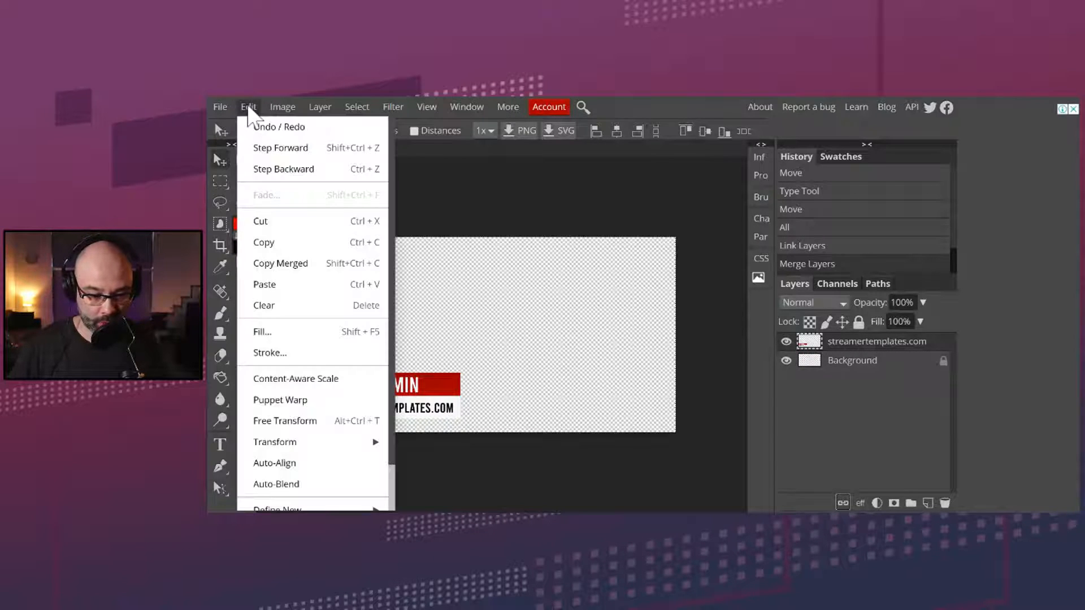
Undo the merge, then click the name bar, streamertemplates.com and Layer 1 to confirm the links
left_click(279, 127)
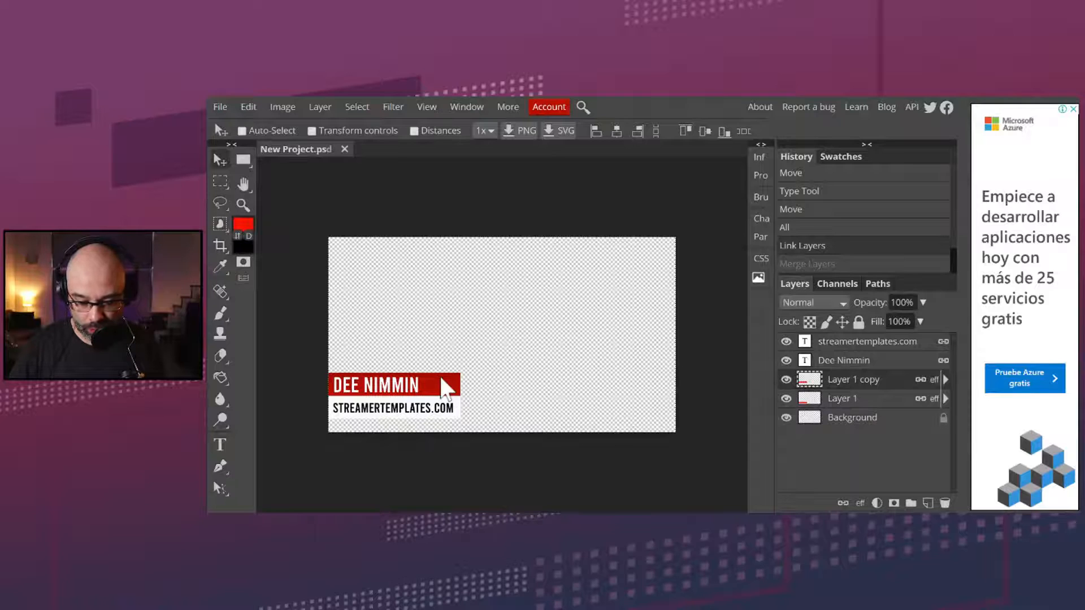
left_click(453, 385)
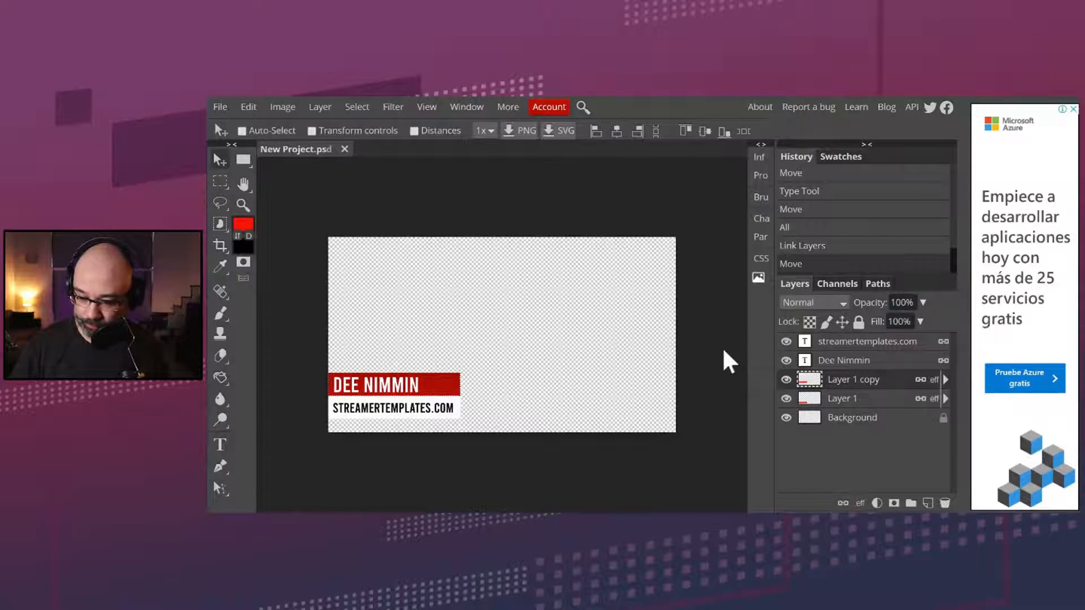
left_click(853, 341)
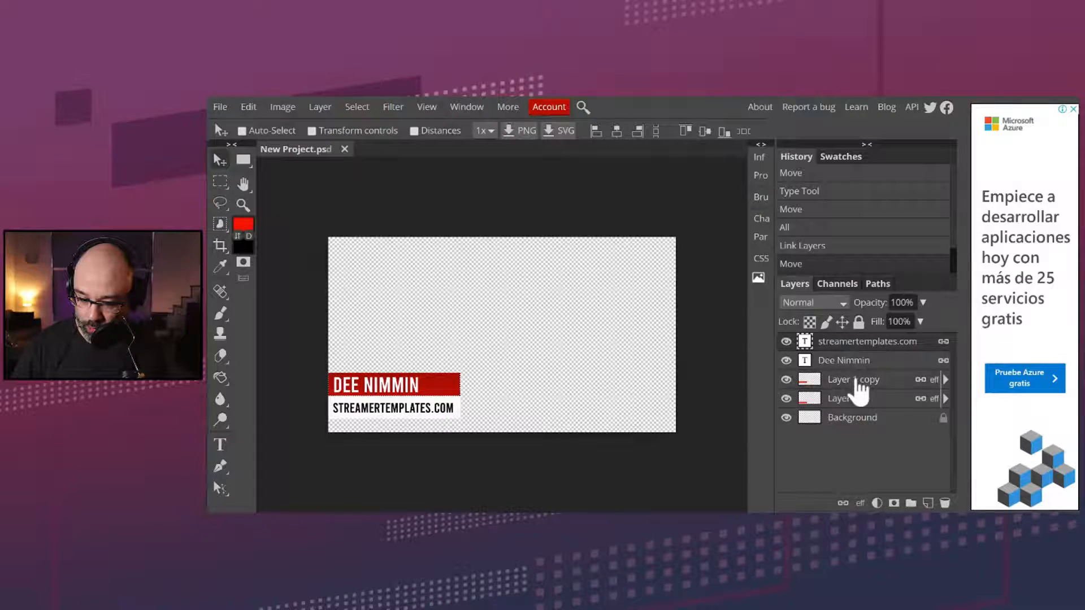
left_click(846, 400)
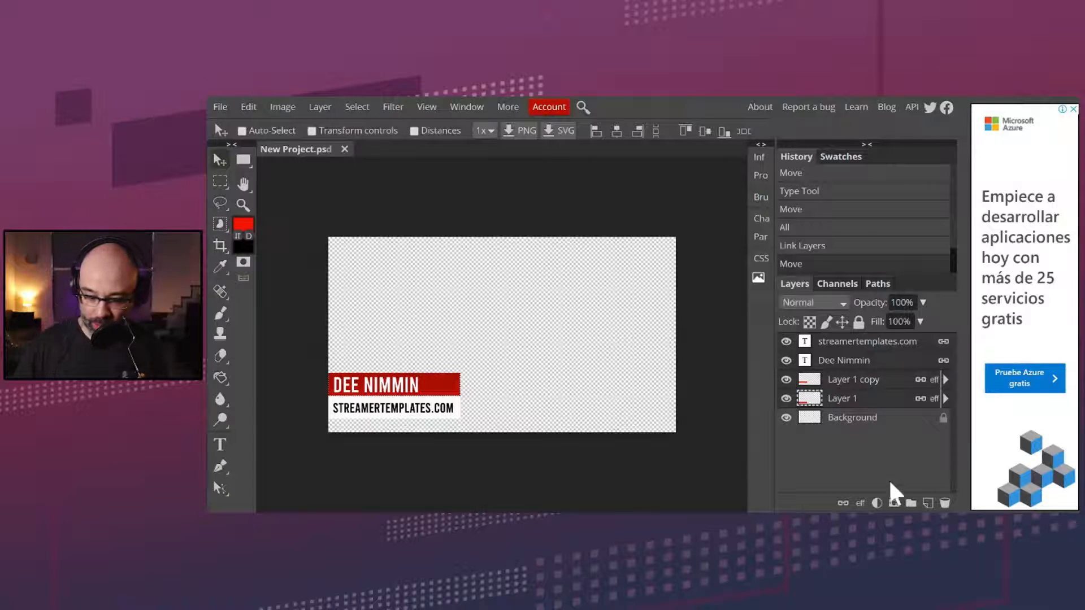
Toggle the four banner layers' link off and on repeatedly, ending with them linked
left_click(842, 503)
left_click(843, 504)
left_click(843, 504)
left_click(843, 504)
left_click(843, 503)
left_click(843, 503)
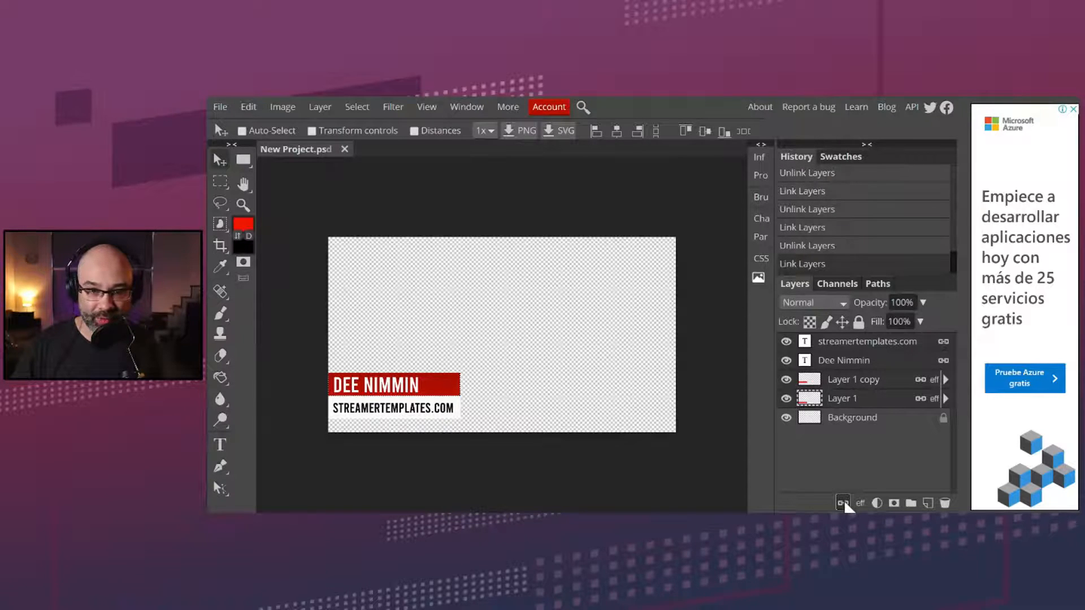
left_click(844, 502)
left_click(844, 502)
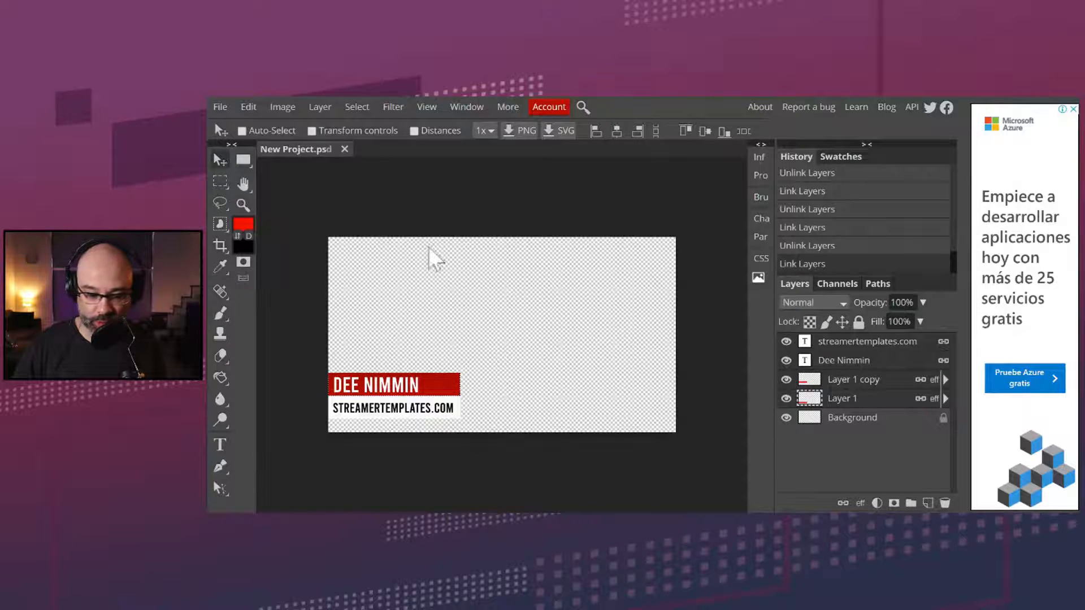
Drag the linked banner to the canvas centre and check Layer 1's layer options
left_click_drag(446, 400, 554, 340)
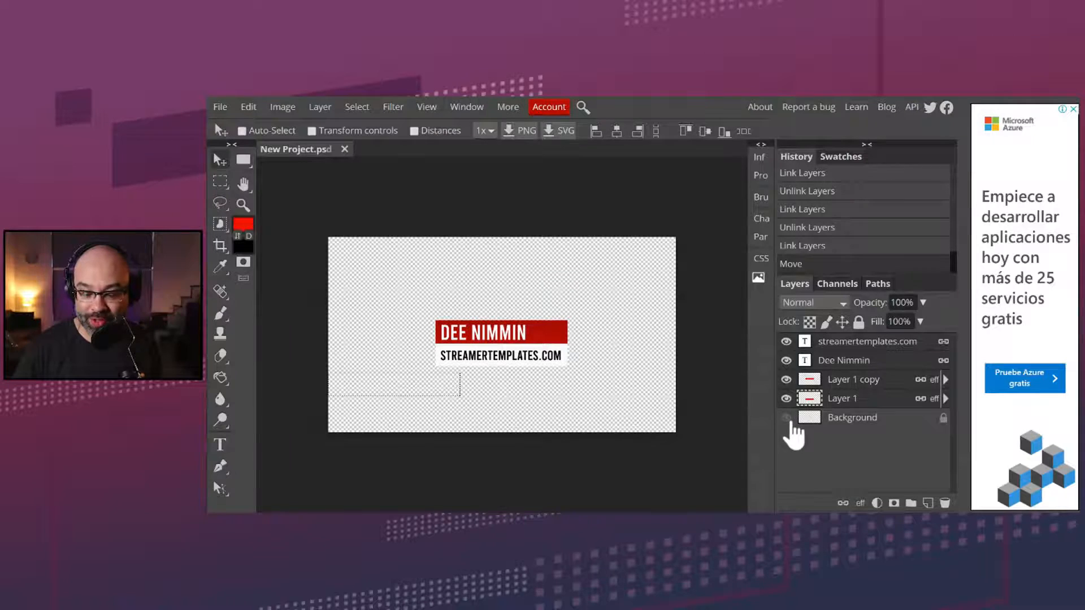
left_click(844, 423)
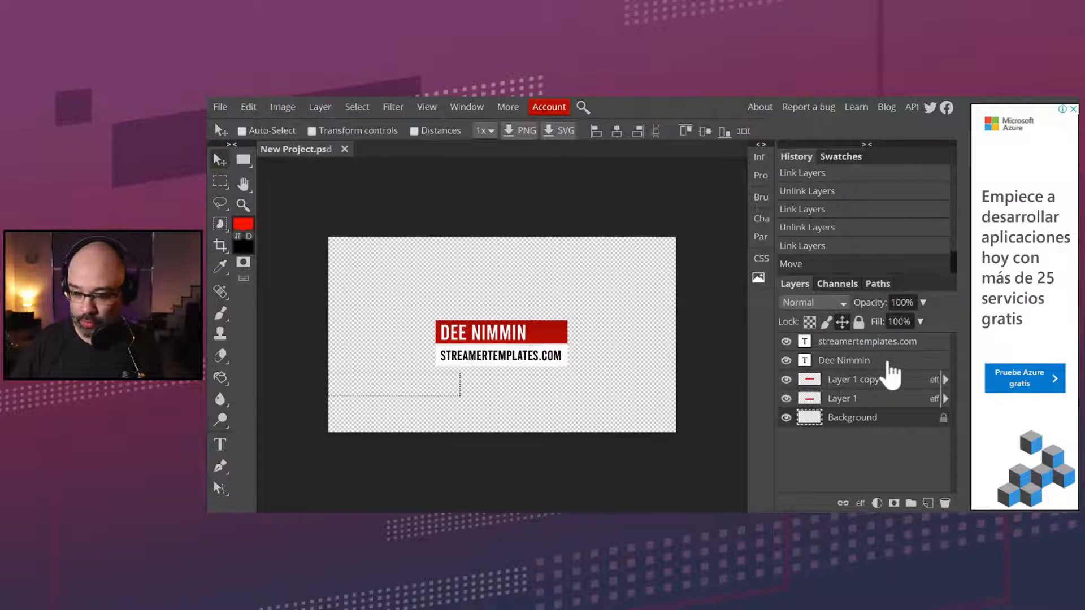
left_click(859, 342)
left_click(859, 406)
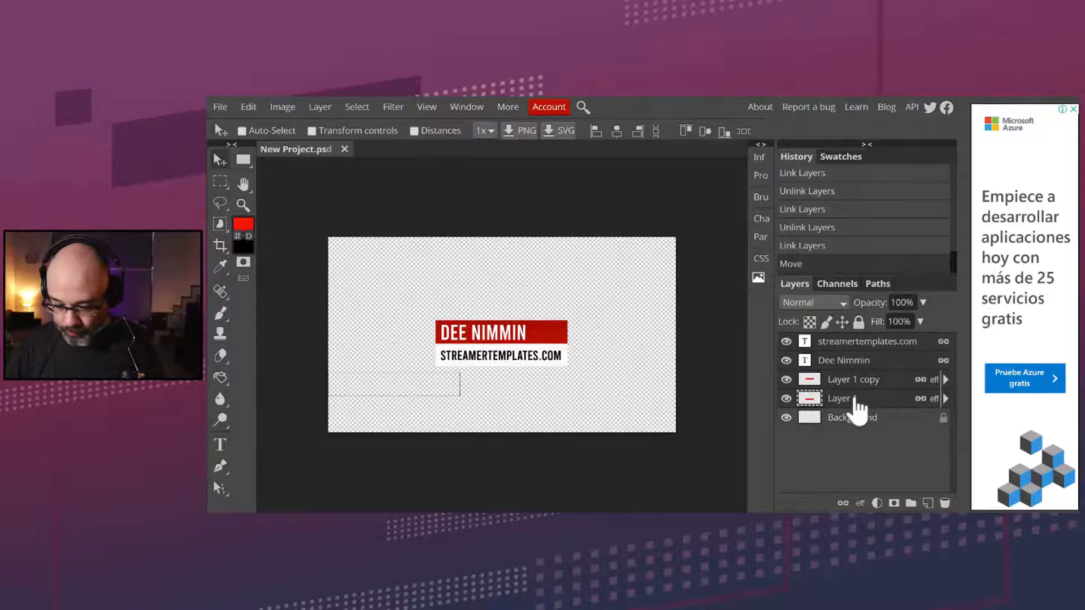
right_click(857, 405)
left_click(843, 442)
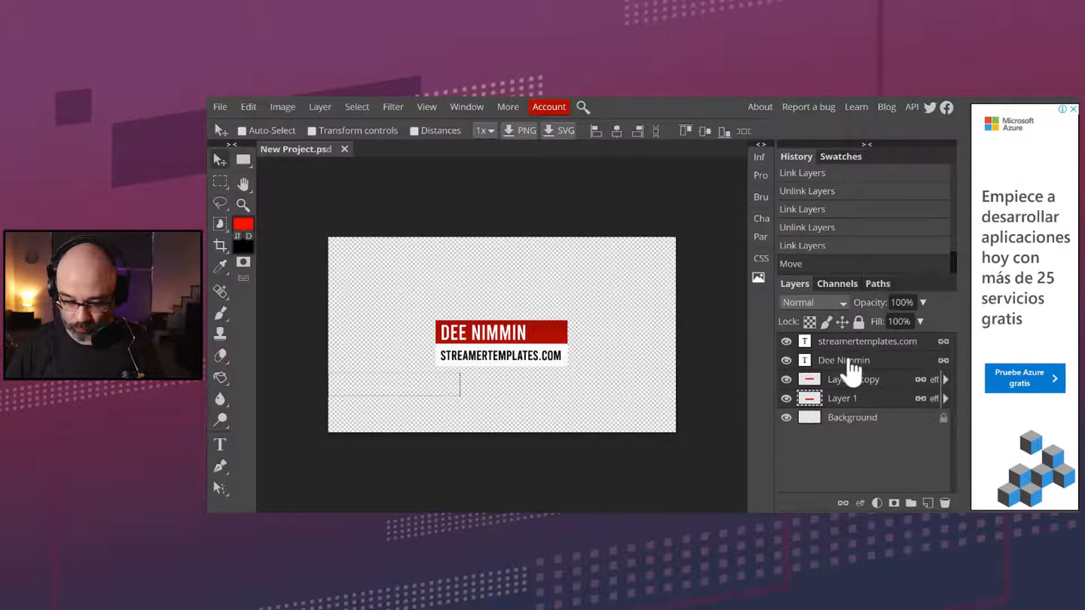
Browse the Edit, File and Image menus, then reselect streamertemplates.com and Layer 1
left_click(249, 107)
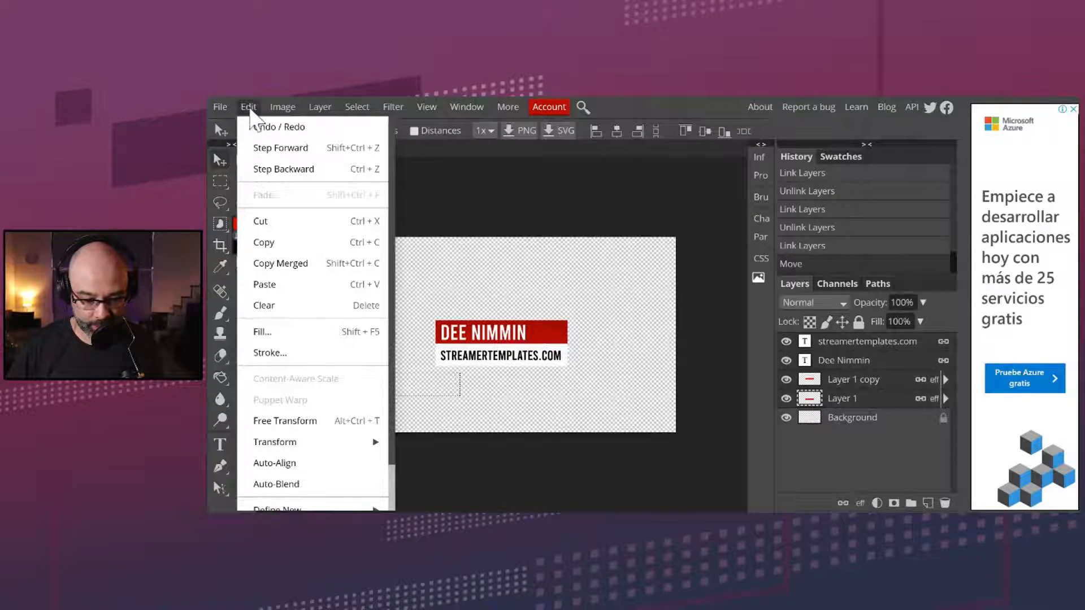
left_click(219, 109)
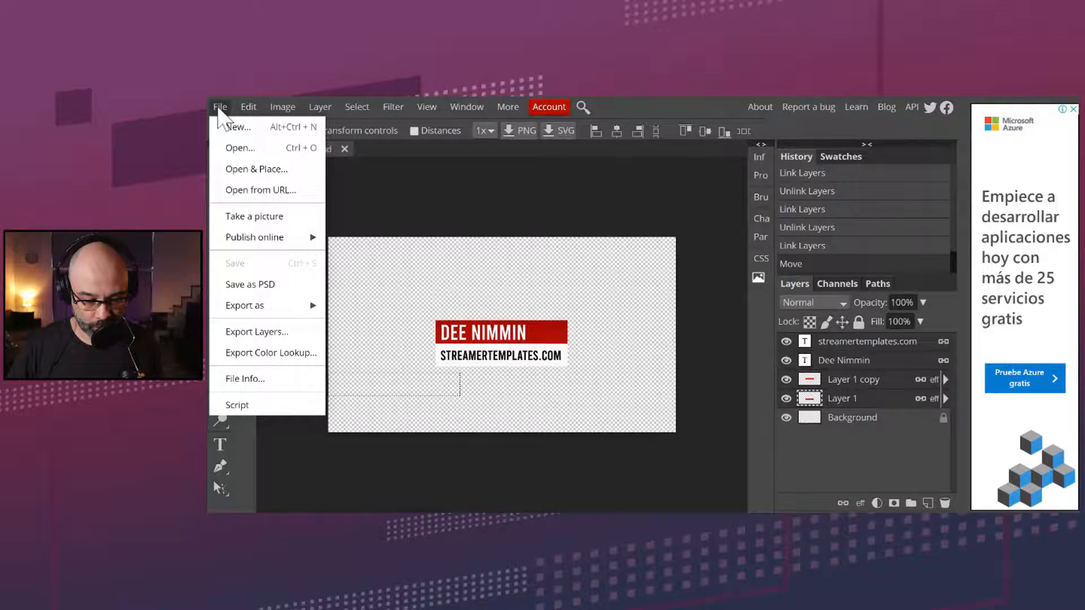
left_click(249, 107)
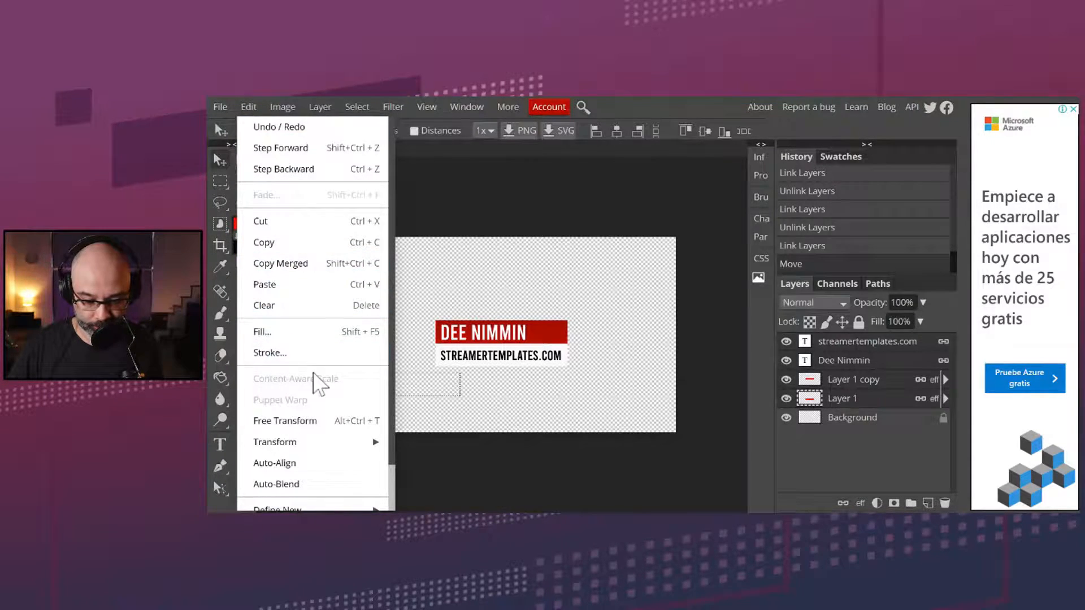
left_click(285, 106)
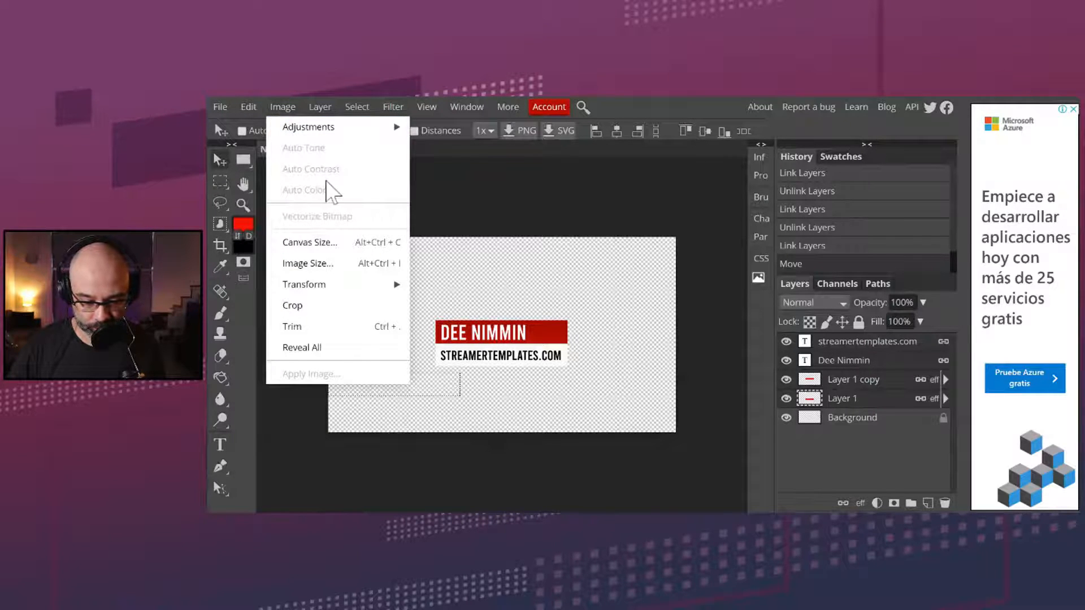
left_click(480, 167)
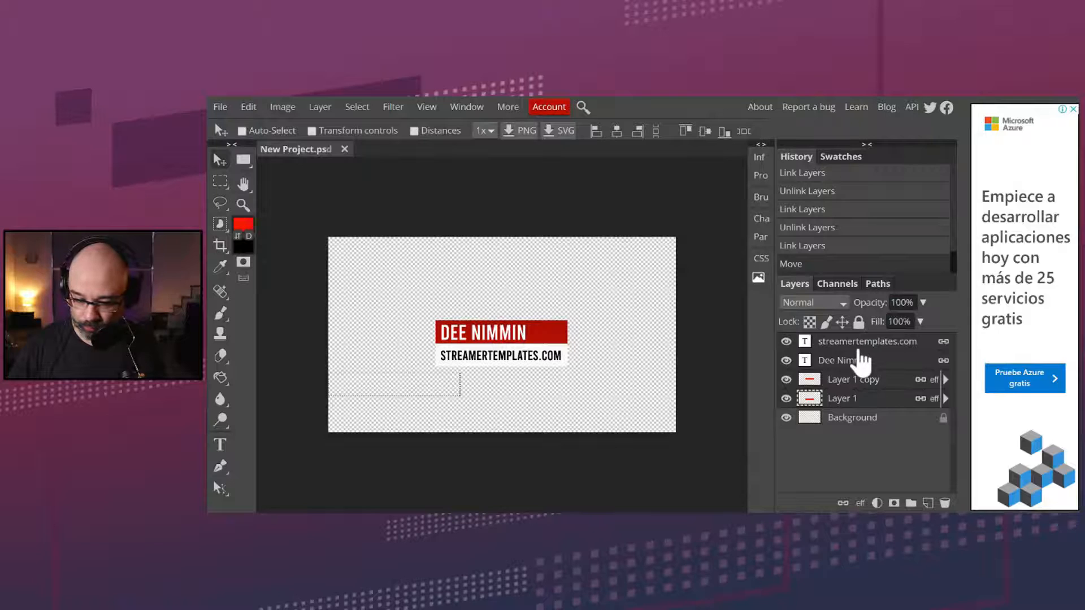
left_click(844, 342)
left_click(850, 399)
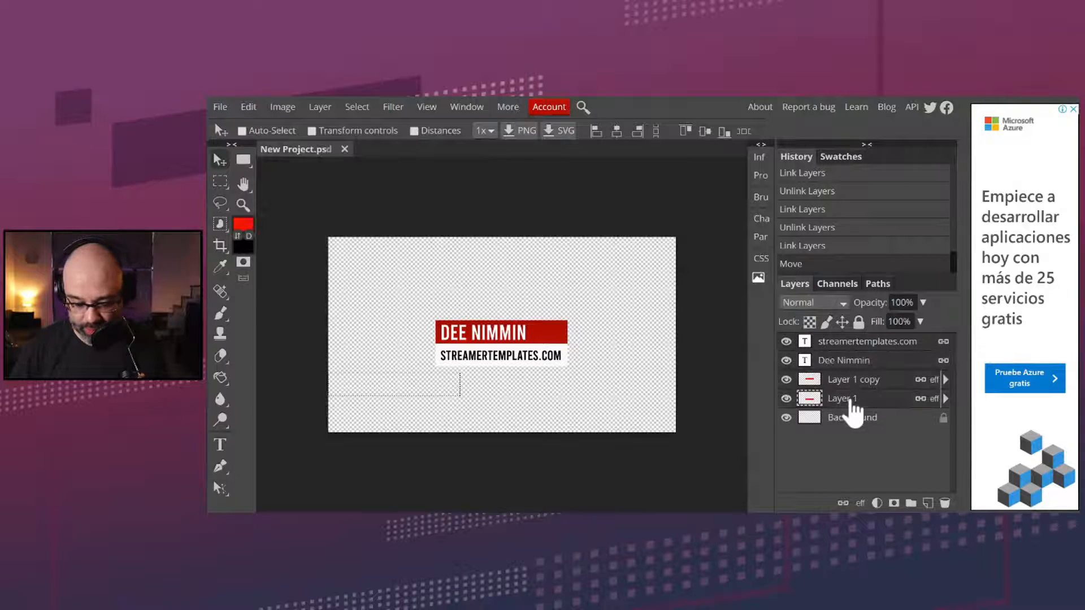
Show rulers with Ctrl+R and drag the banner back to the bottom-left corner
key("ctrl")
key("ctrl+r")
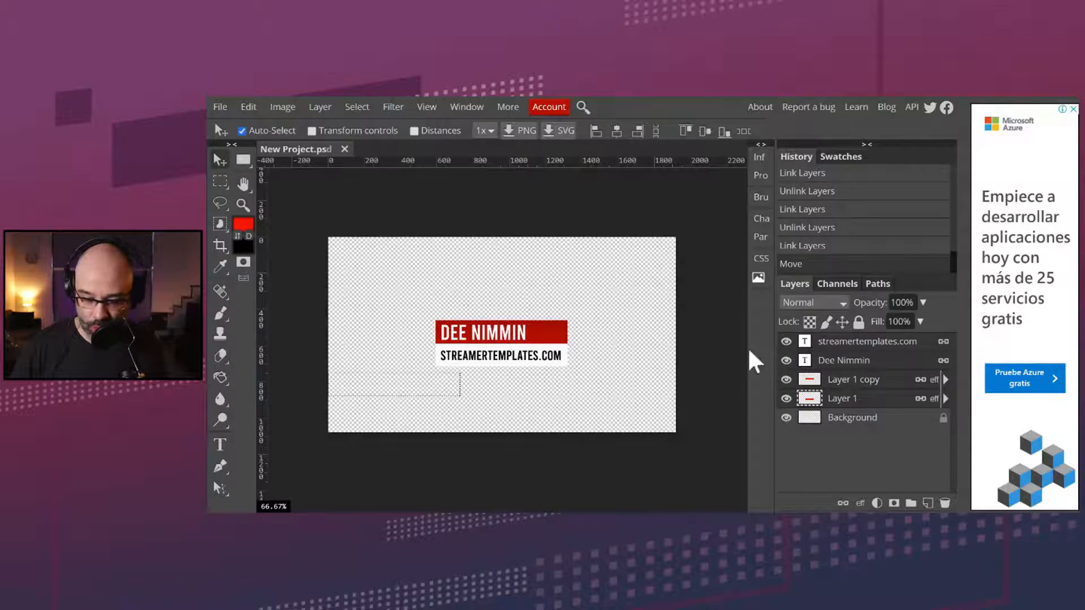
left_click_drag(534, 354, 454, 409)
left_click(556, 388)
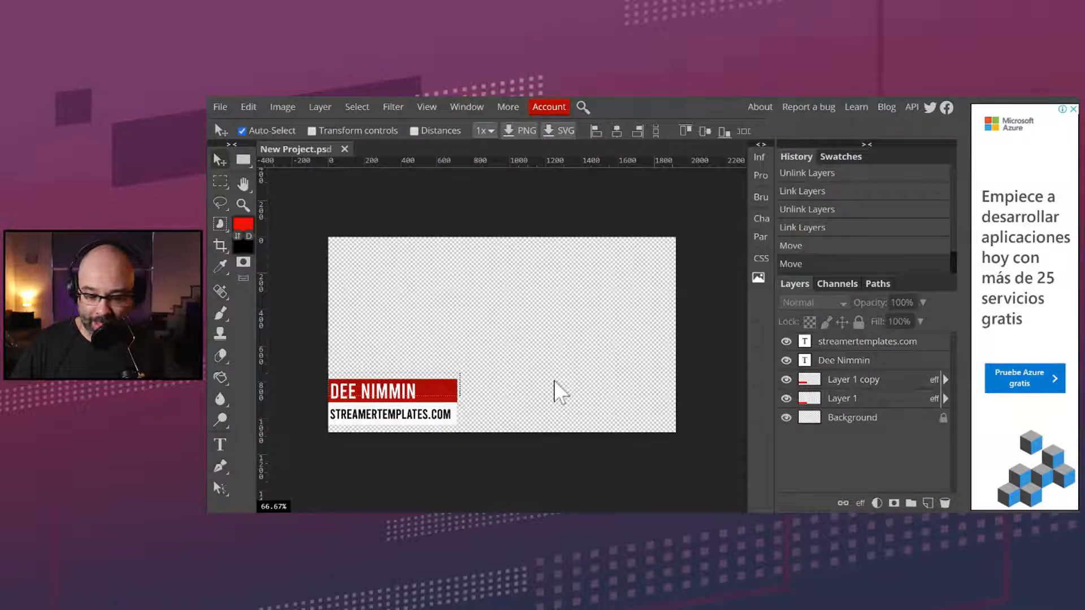
Unlink the Dee Nimmin banner layers and clear the leftover selection with Ctrl+D
left_click(842, 362)
left_click(842, 503)
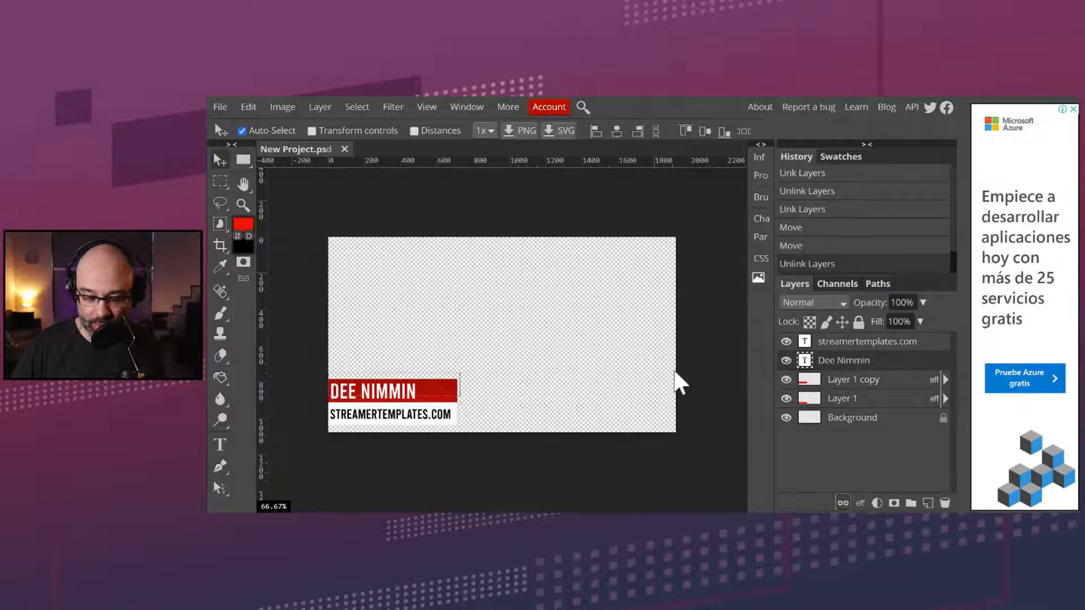
left_click(220, 181)
key("ctrl+d")
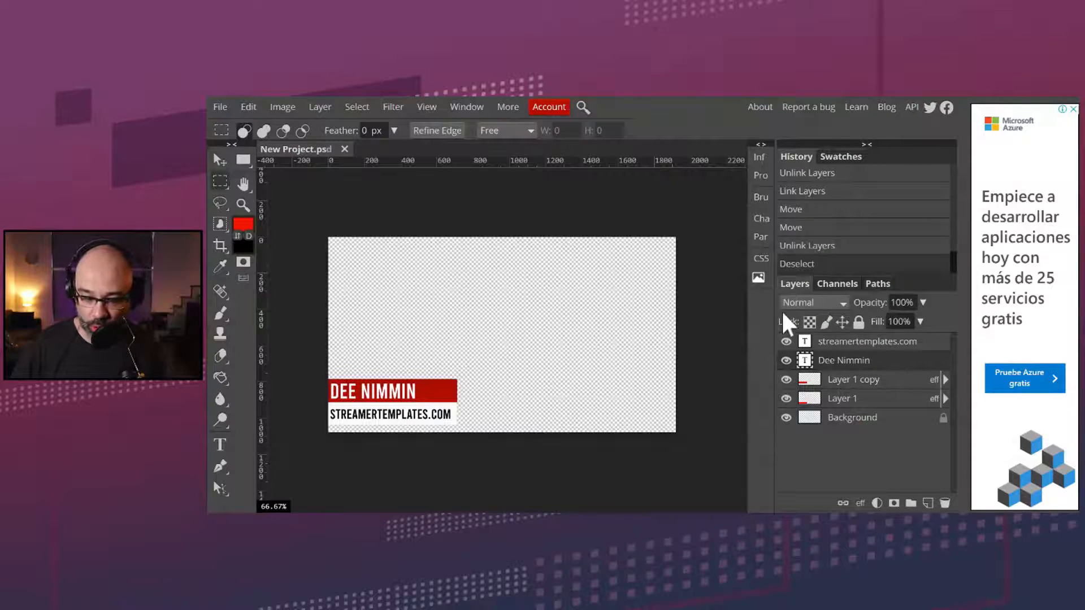
left_click(763, 222)
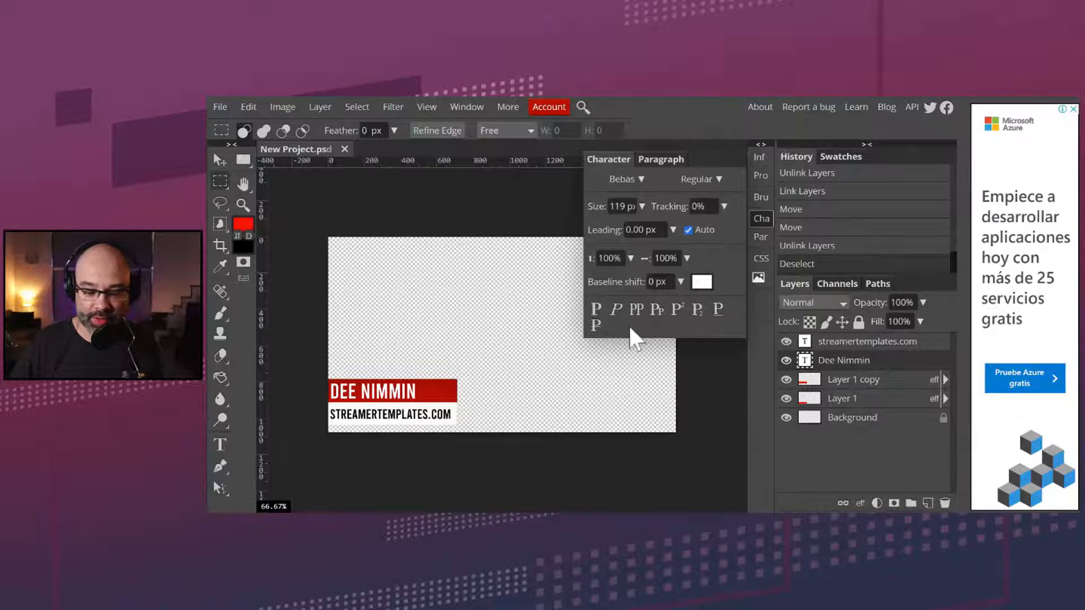
left_click(655, 309)
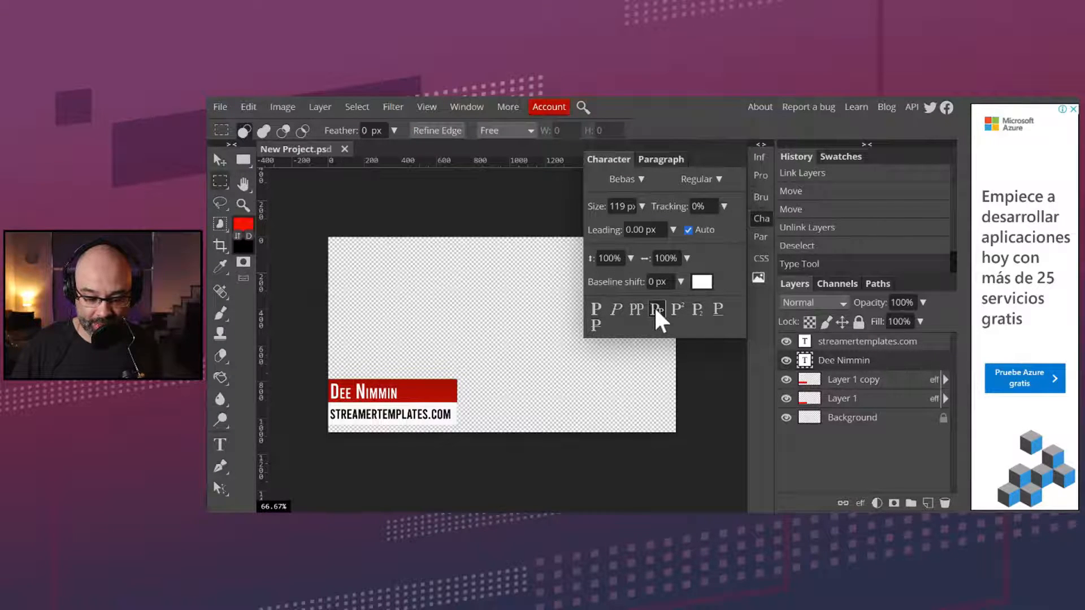
left_click(655, 309)
left_click(655, 309)
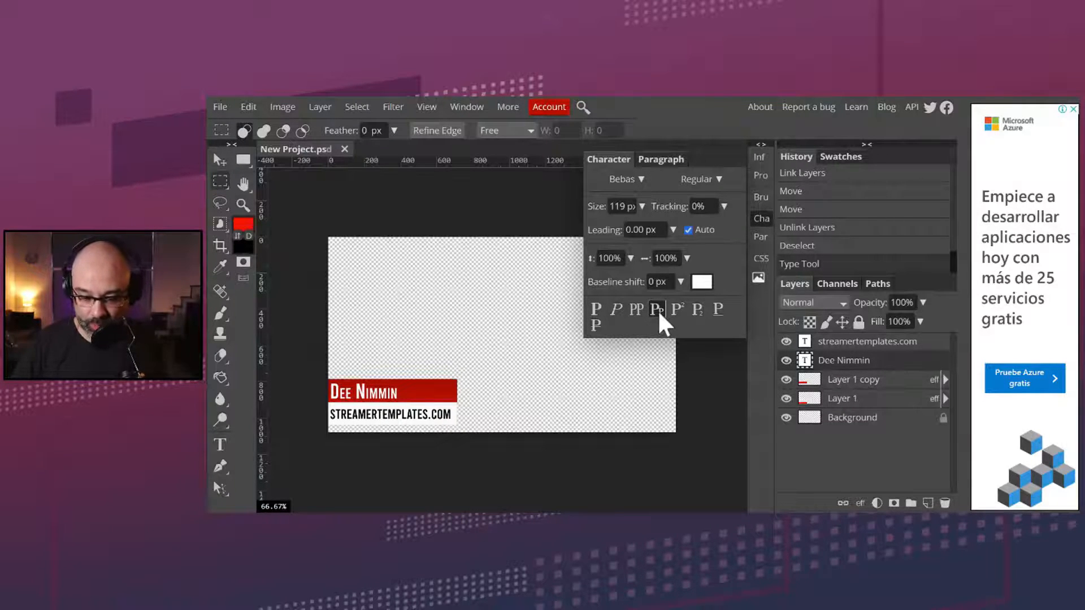
left_click(636, 309)
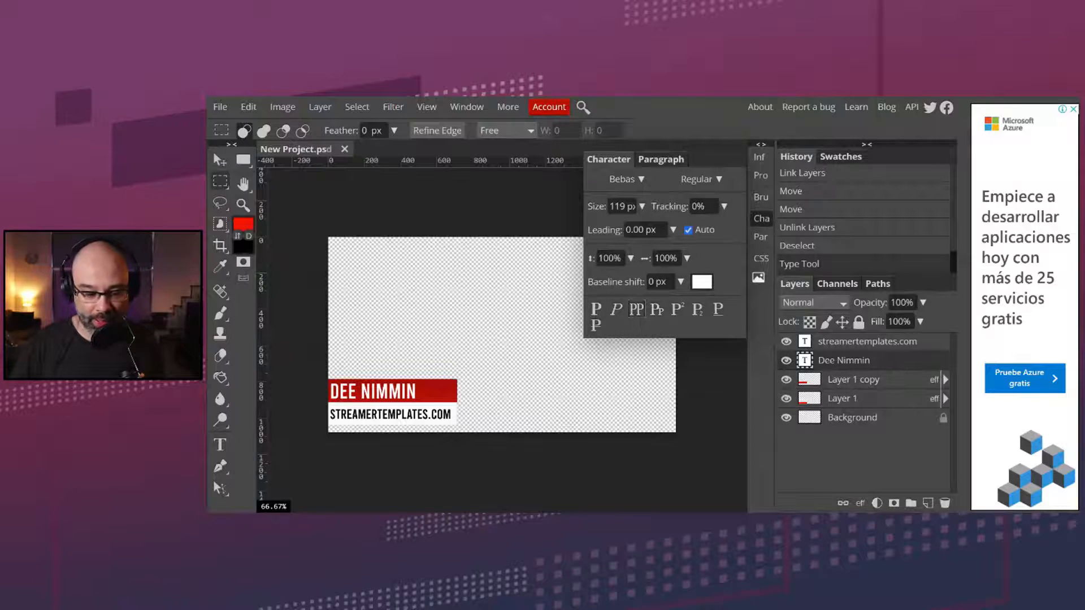
left_click(617, 309)
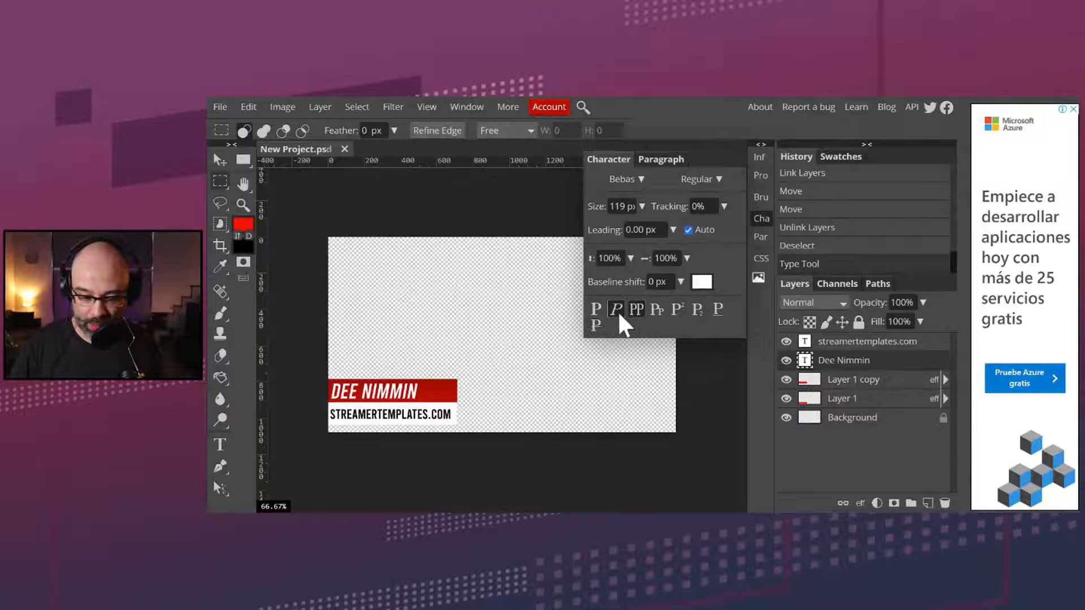
left_click(619, 315)
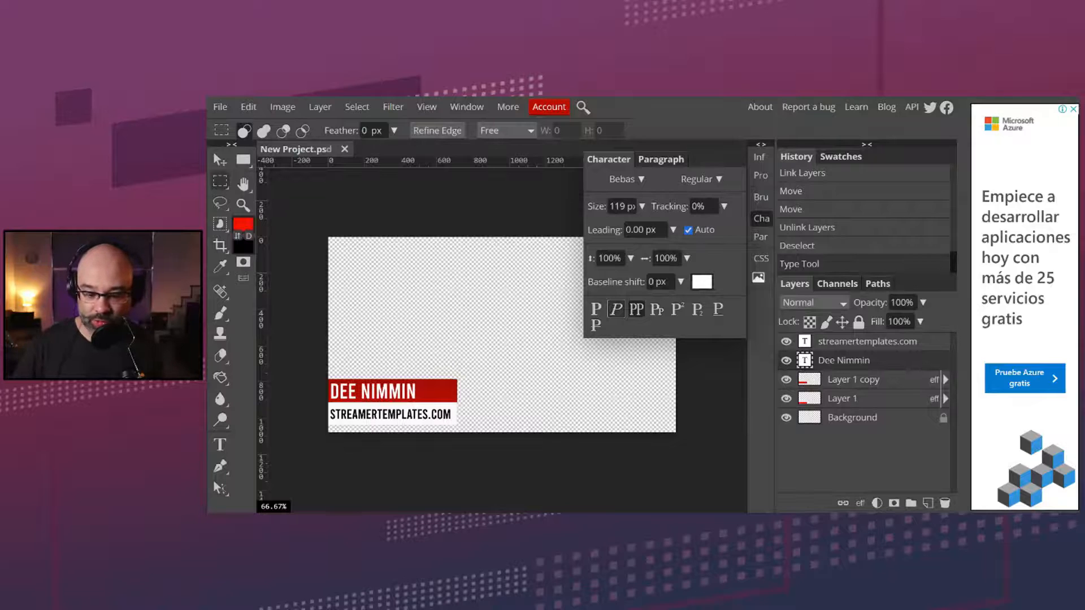
left_click(600, 311)
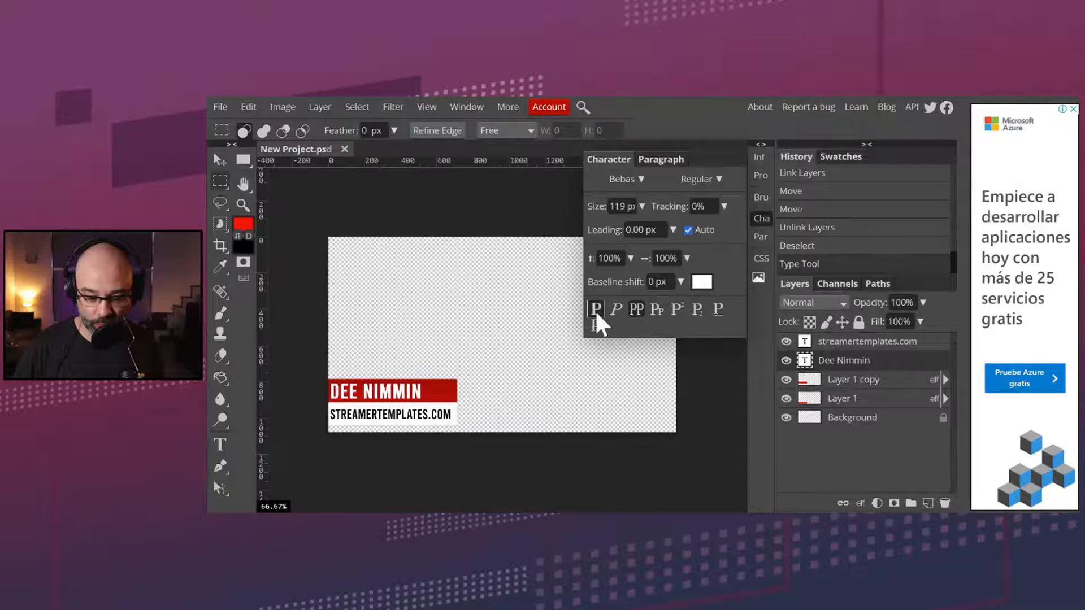
left_click(616, 309)
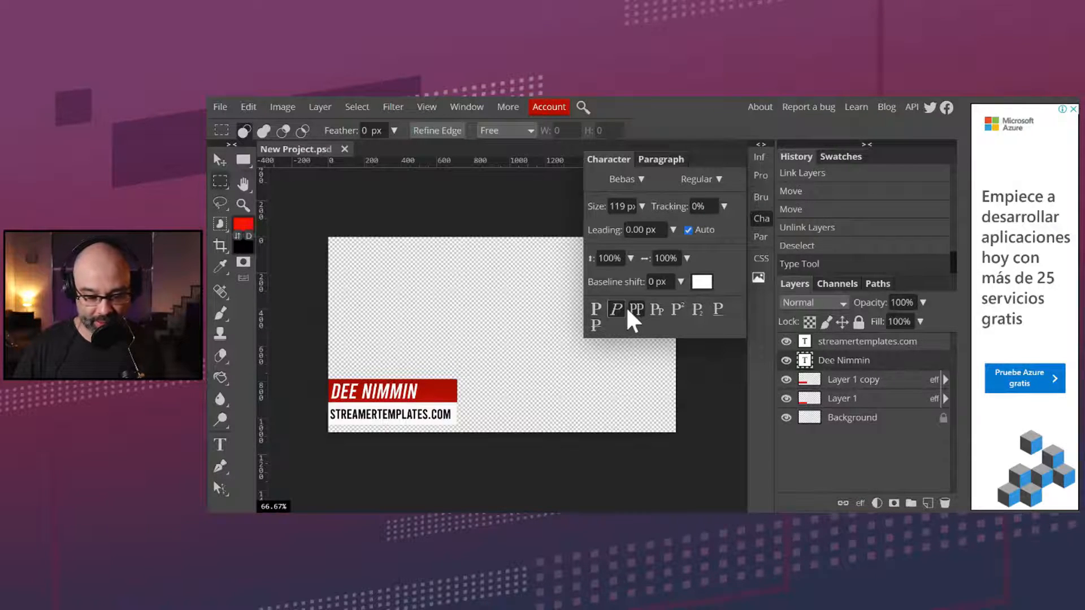
left_click(623, 311)
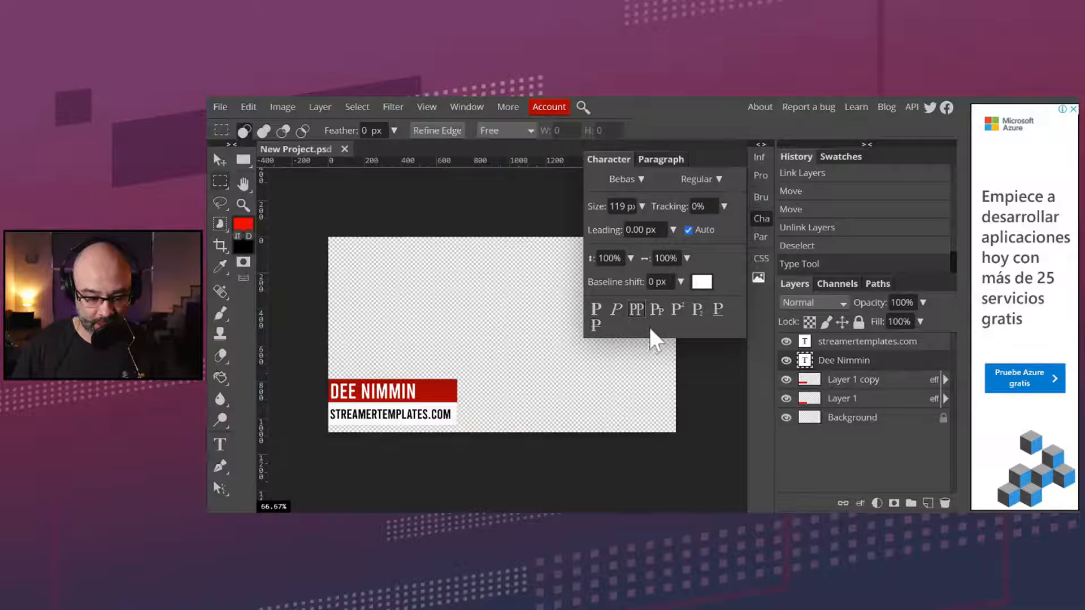
left_click(762, 218)
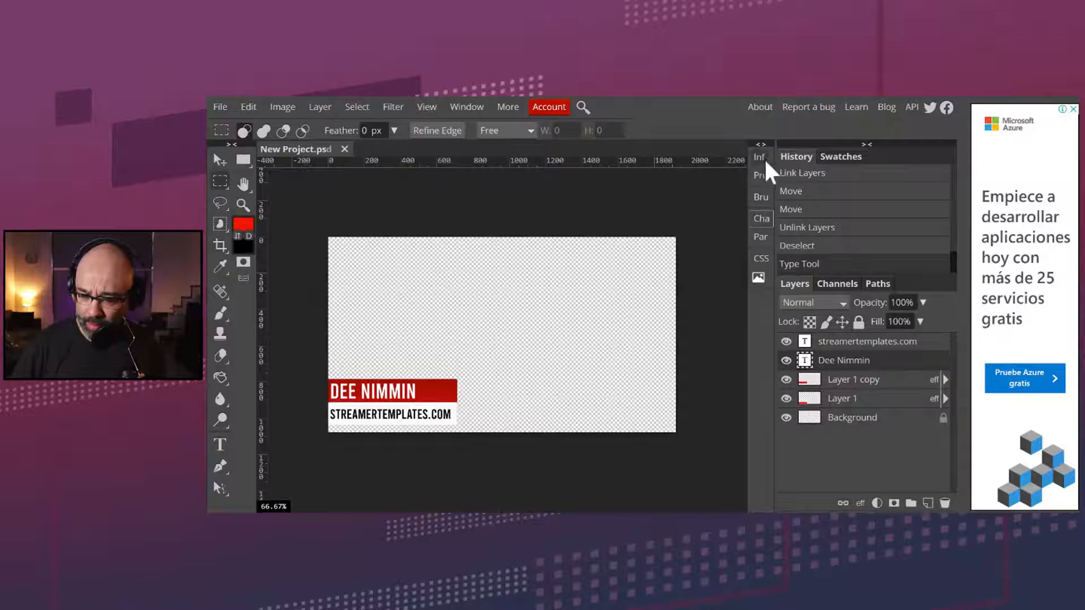
Relink the streamertemplates.com text with Layer 1 and its copy, then select the whole canvas
left_click(869, 399)
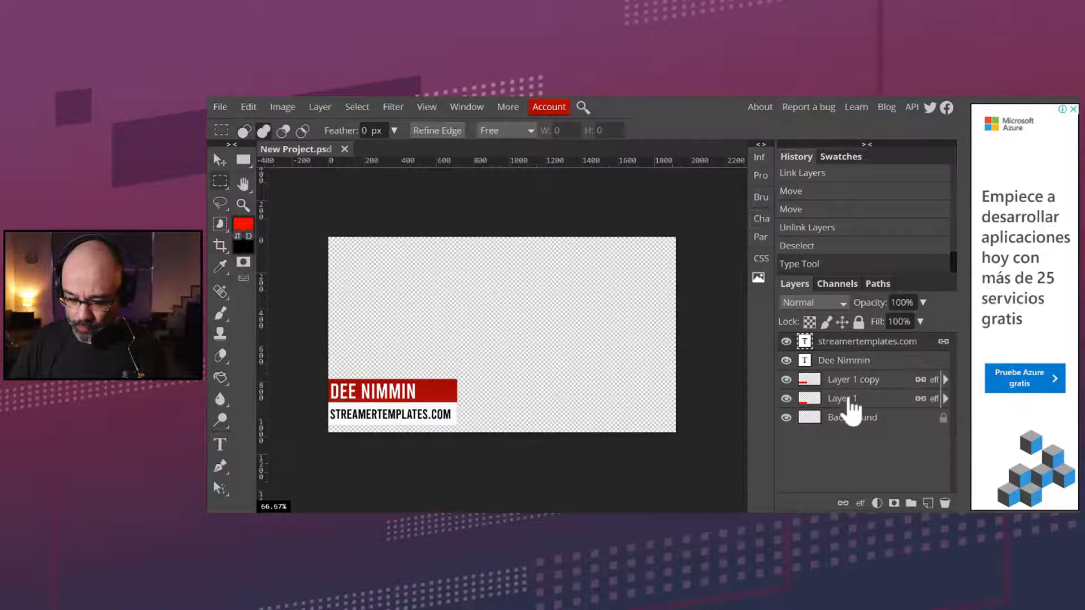
left_click(847, 403)
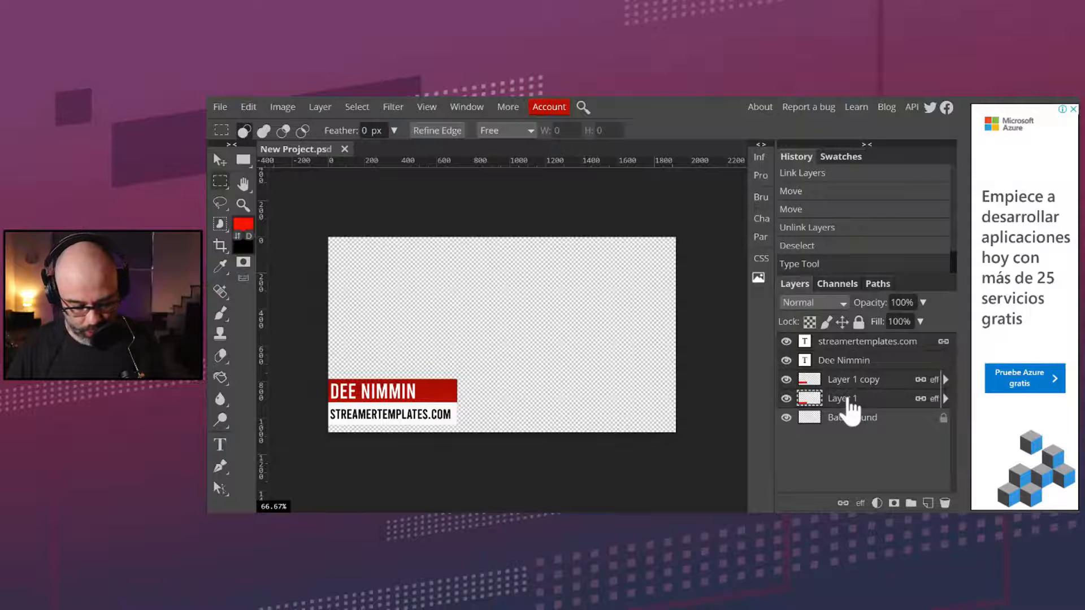
key("ctrl+a")
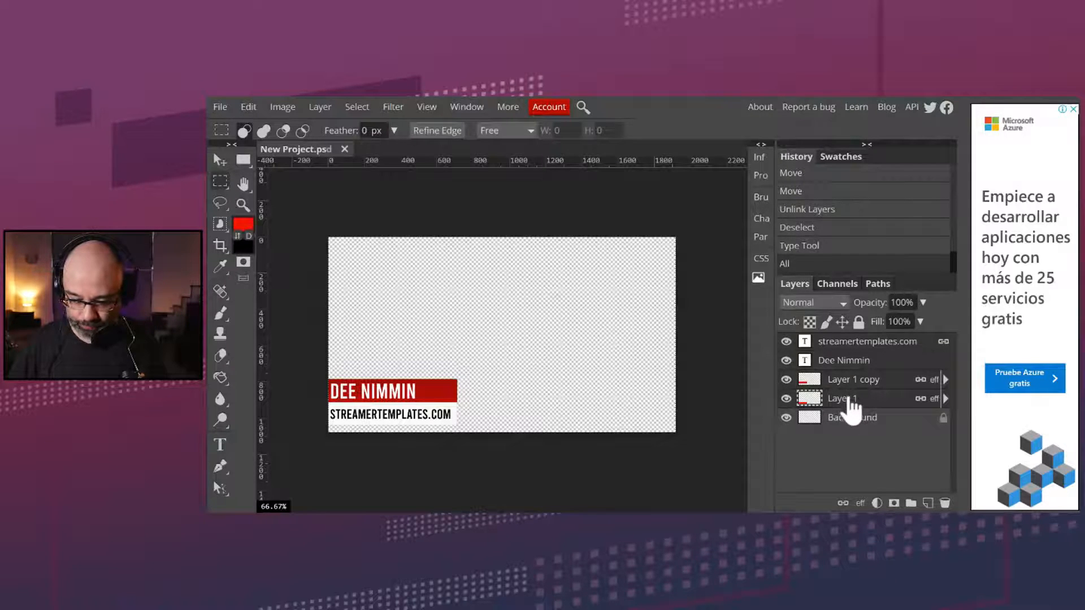
left_click(220, 160)
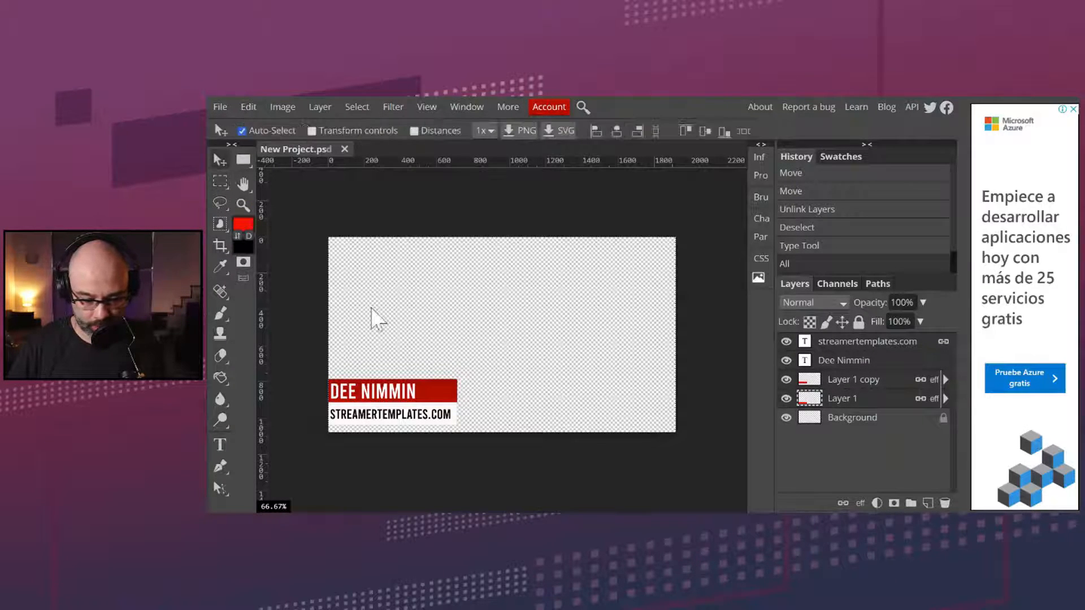